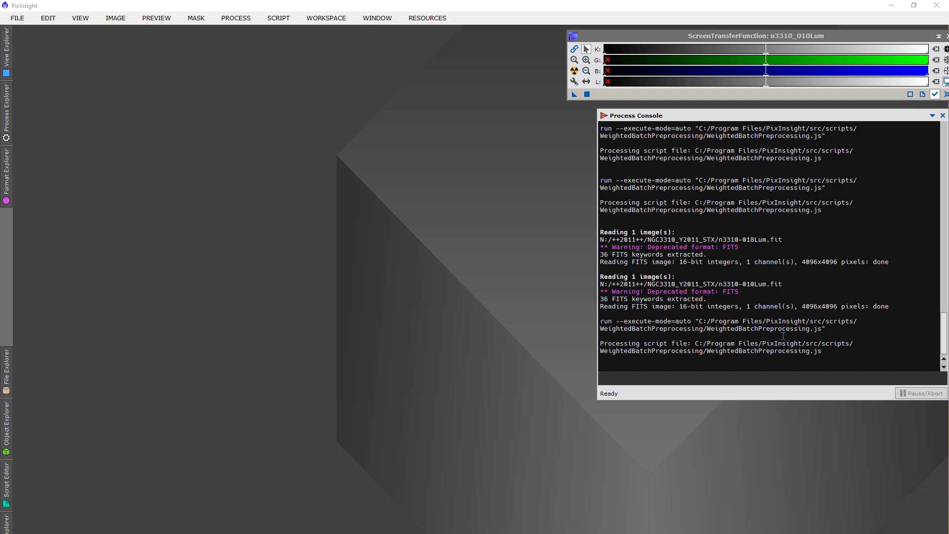
- Open the image file browser and examine the NGC 3310 frames in the n3310 folder inside ++2011++
double_click(339, 328)
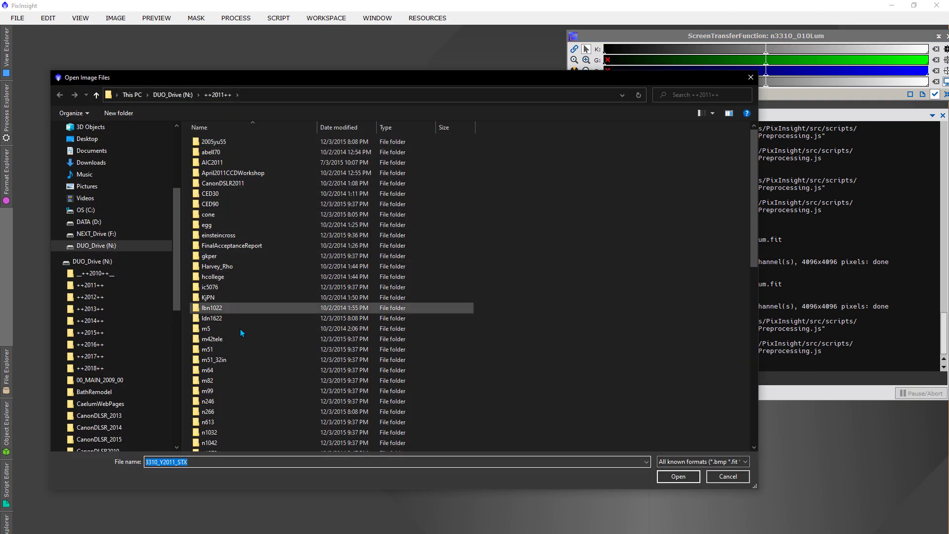
scroll(244, 337, "down", 5)
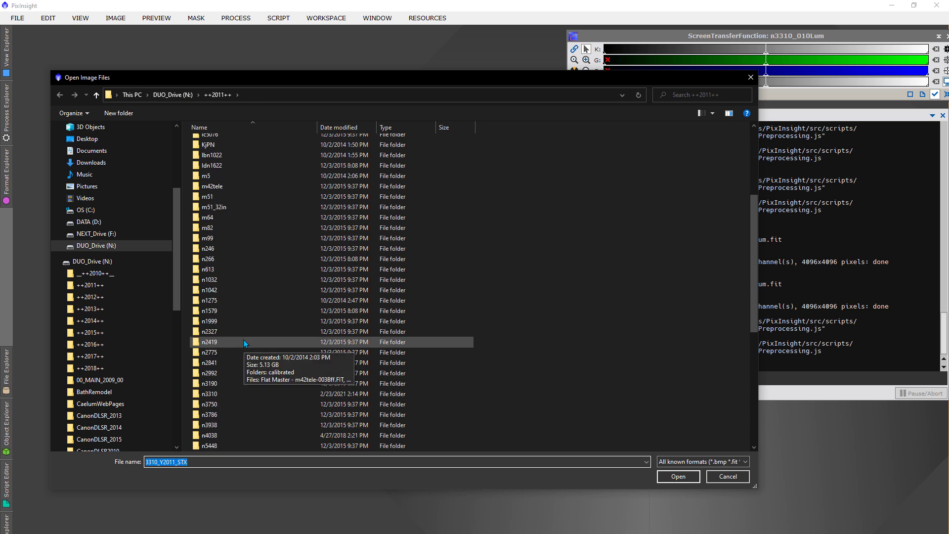
double_click(227, 393)
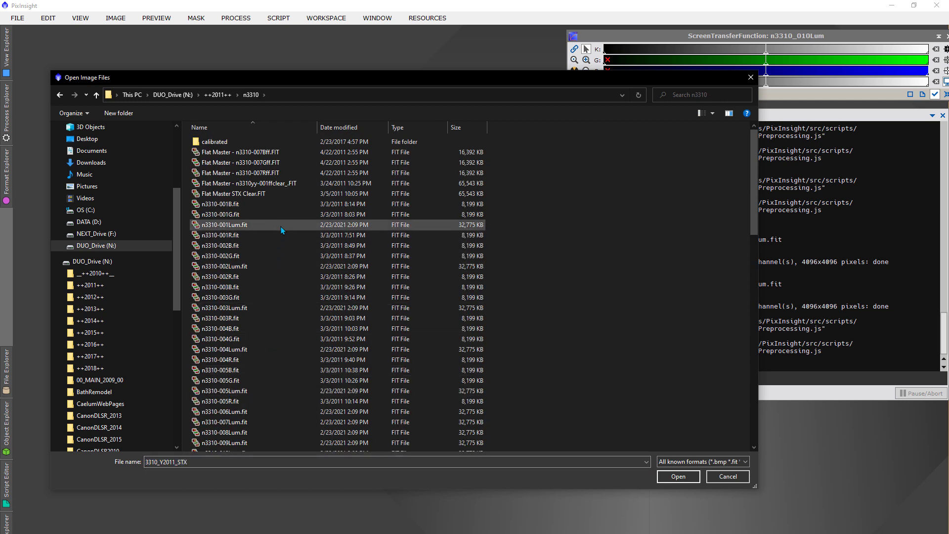
scroll(250, 313, "down", 5)
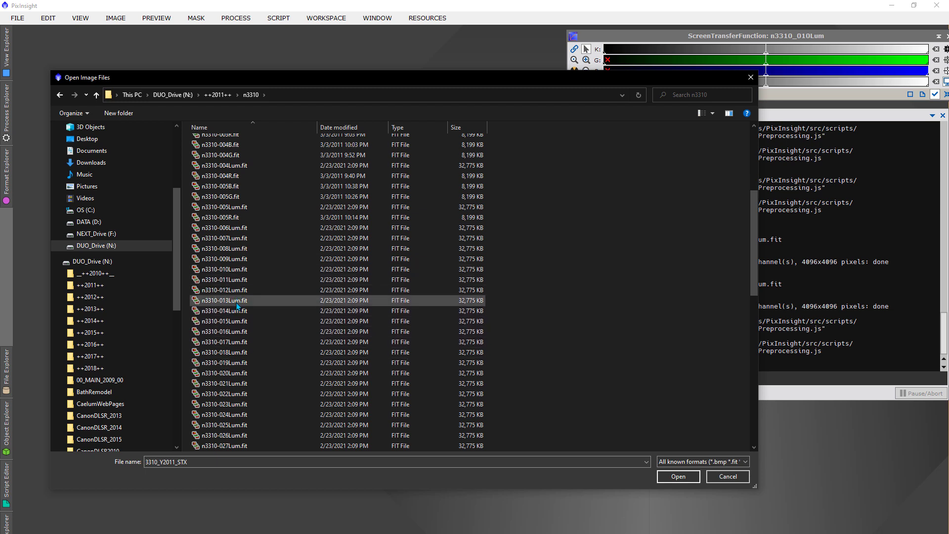
scroll(238, 307, "down", 6)
scroll(237, 307, "up", 1)
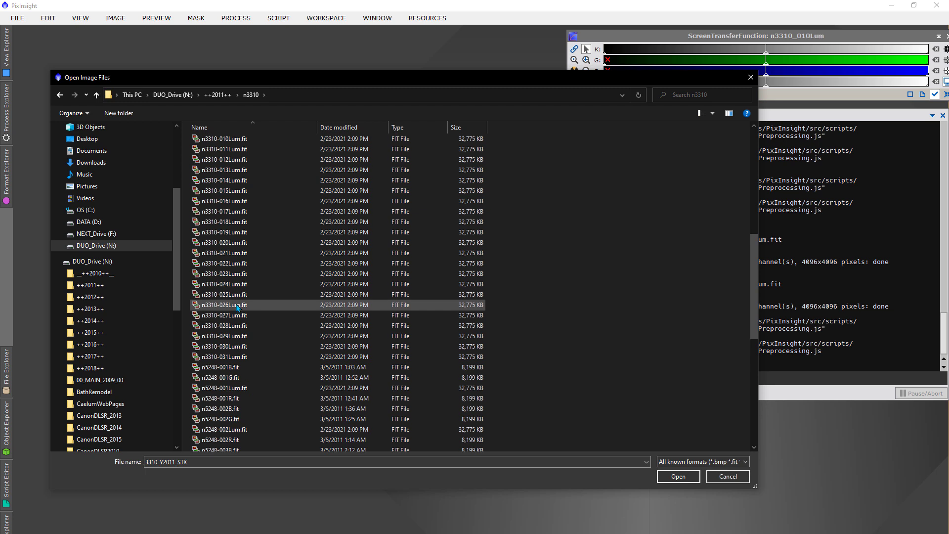
scroll(242, 227, "up", 6)
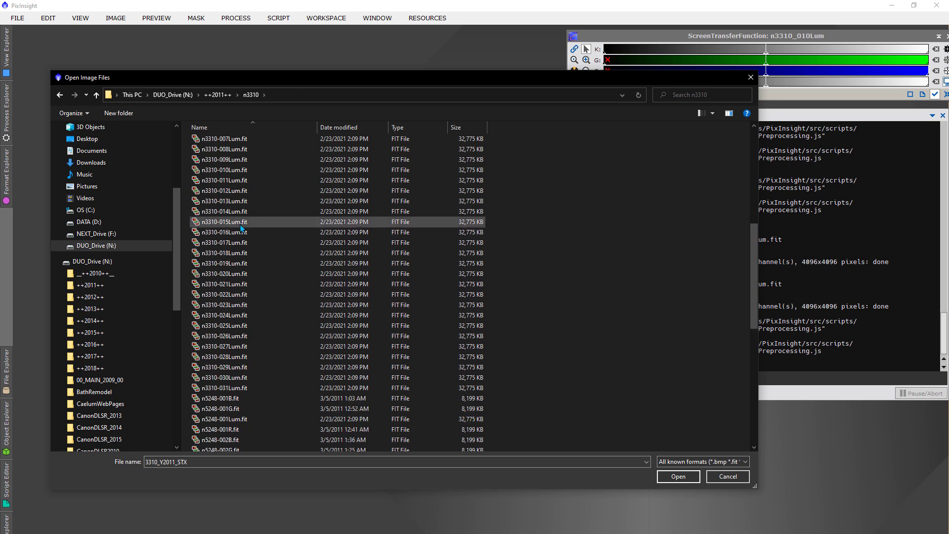
scroll(242, 227, "up", 4)
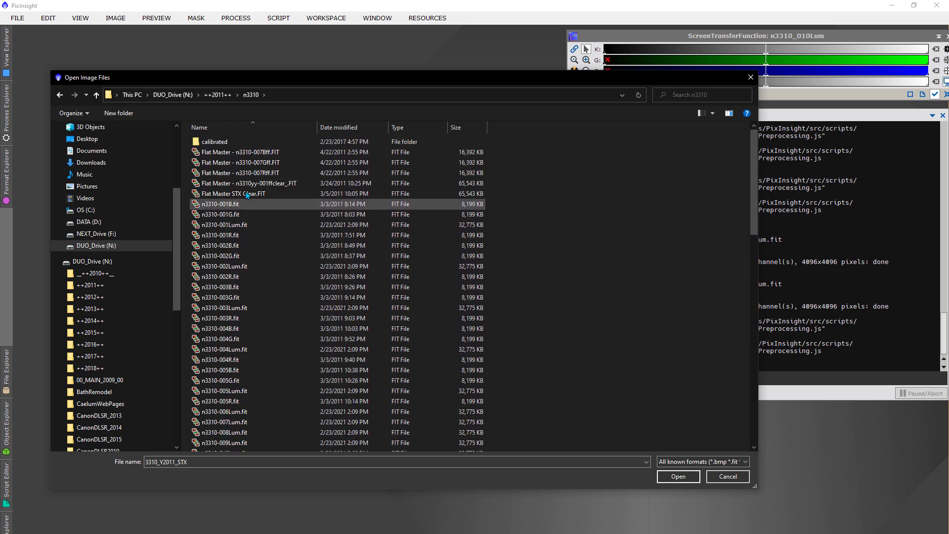
scroll(244, 265, "down", 3)
left_click(230, 248)
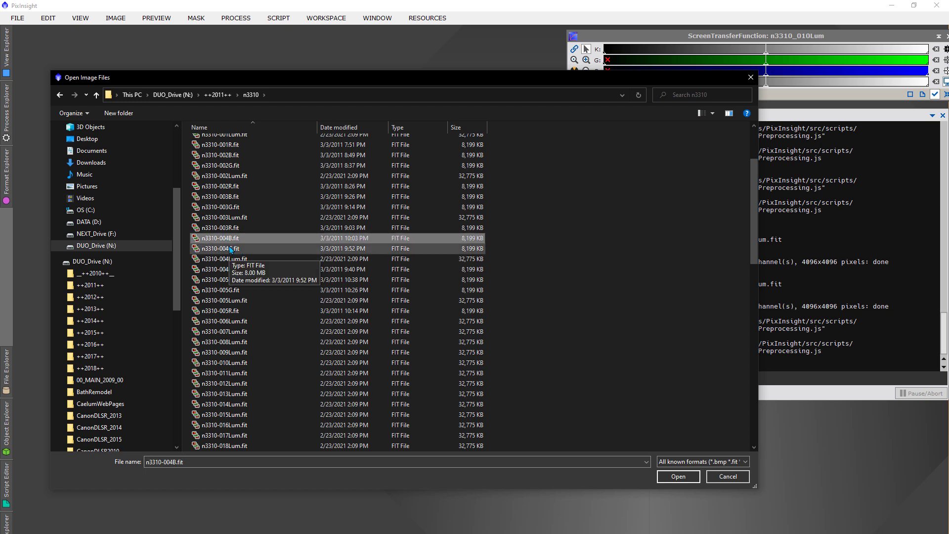
left_click(230, 272)
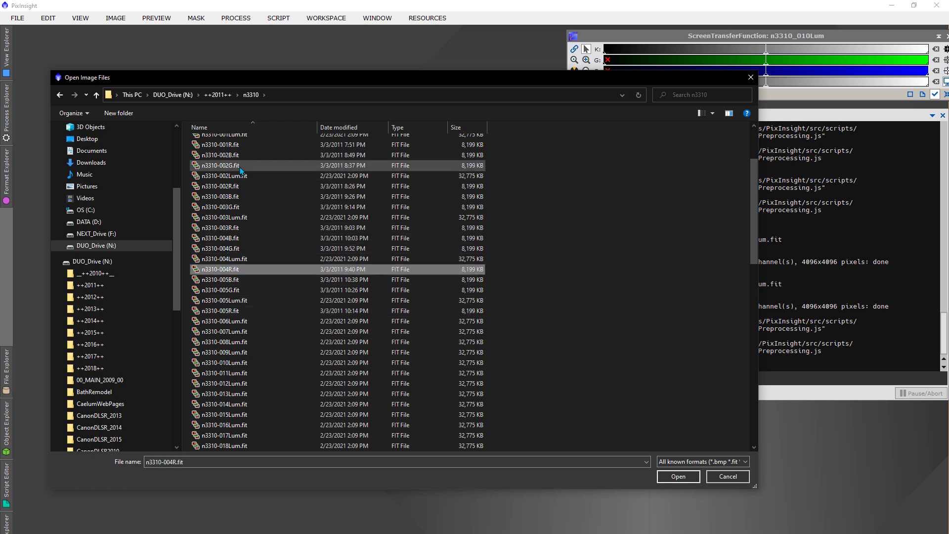
- Go to the n3310 folder inside ++2017++ on DUO_Drive (N:) and look through its flats and image files
left_click(178, 95)
double_click(215, 214)
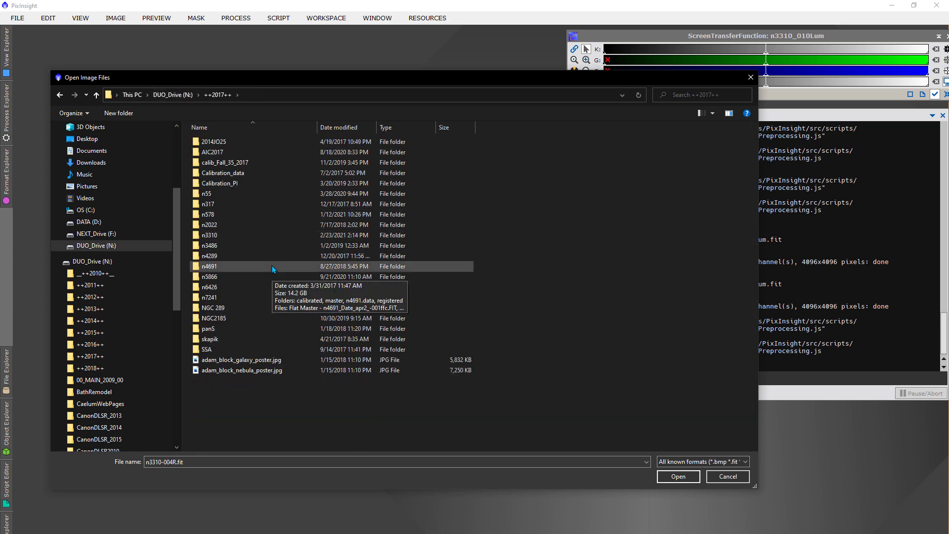
double_click(248, 235)
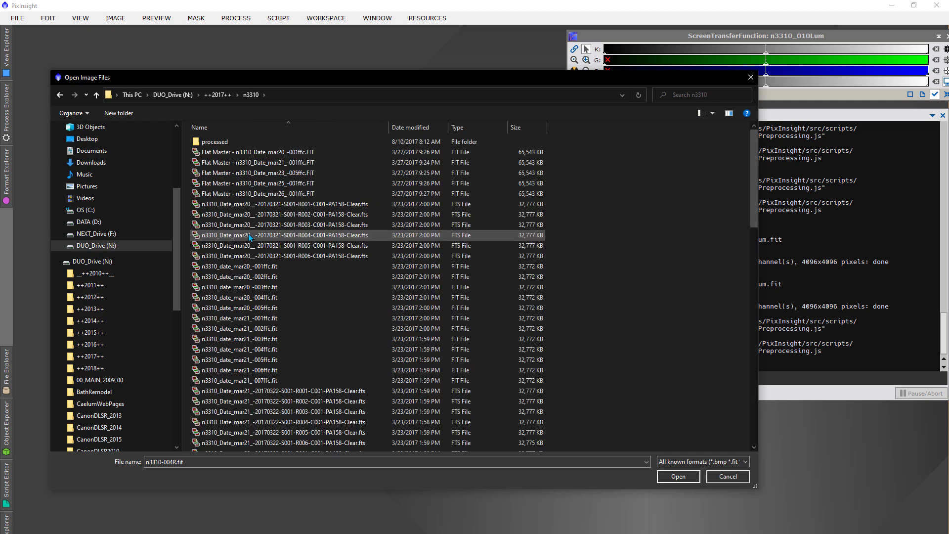
scroll(277, 378, "down", 4)
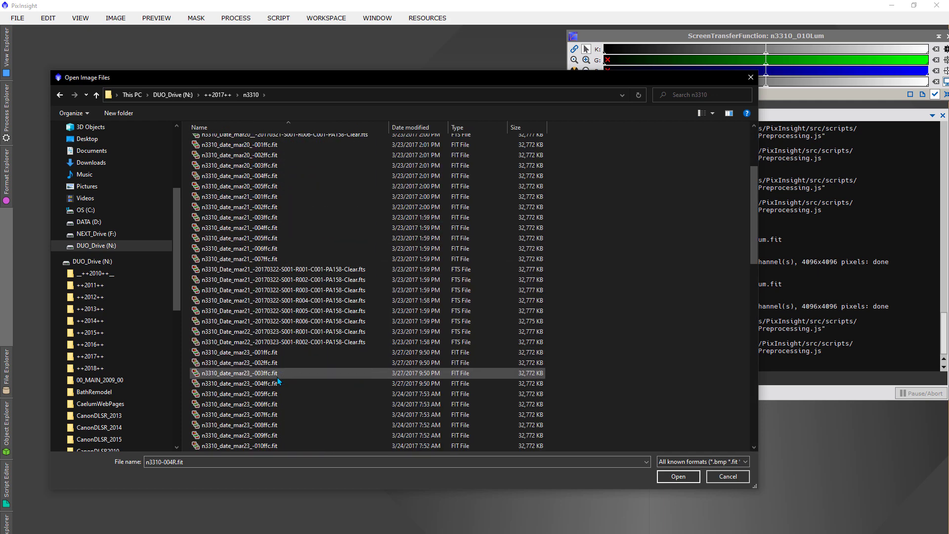
scroll(277, 378, "down", 7)
scroll(356, 389, "down", 3)
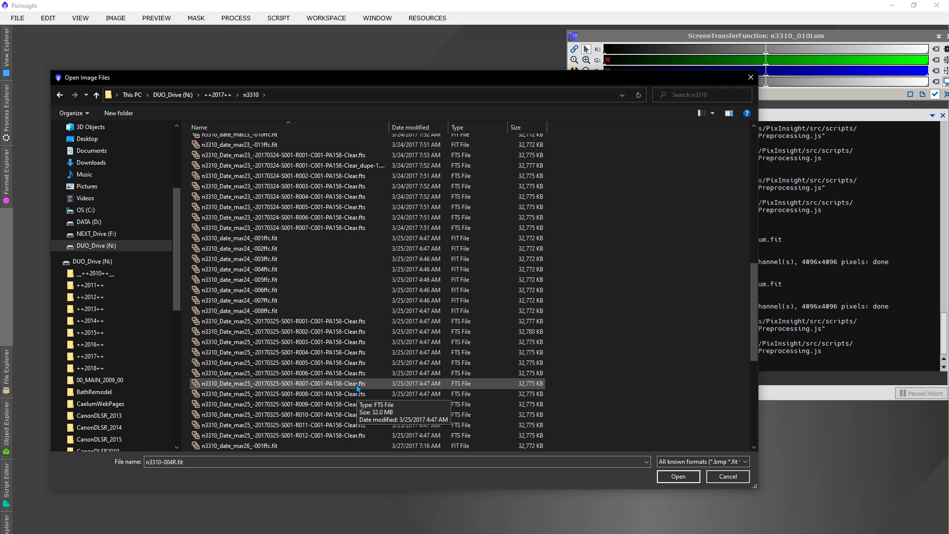
scroll(359, 389, "down", 5)
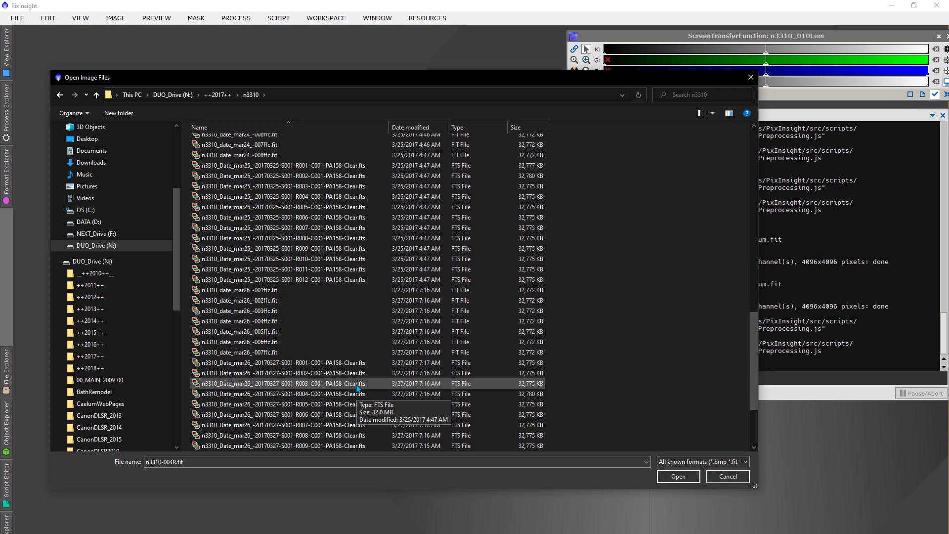
scroll(359, 389, "down", 3)
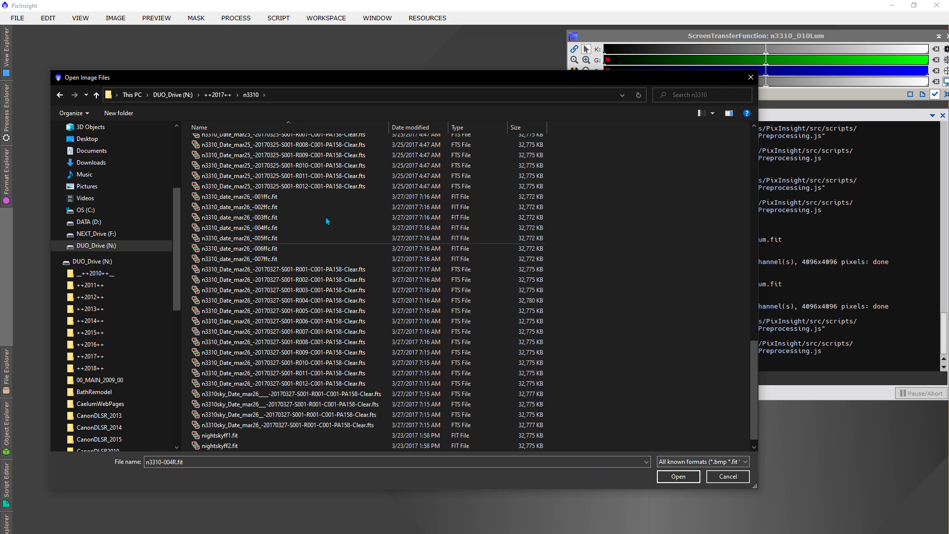
- Rename the n3310 folder inside ++2017++ as NGC3310_Y2017
left_click(218, 96)
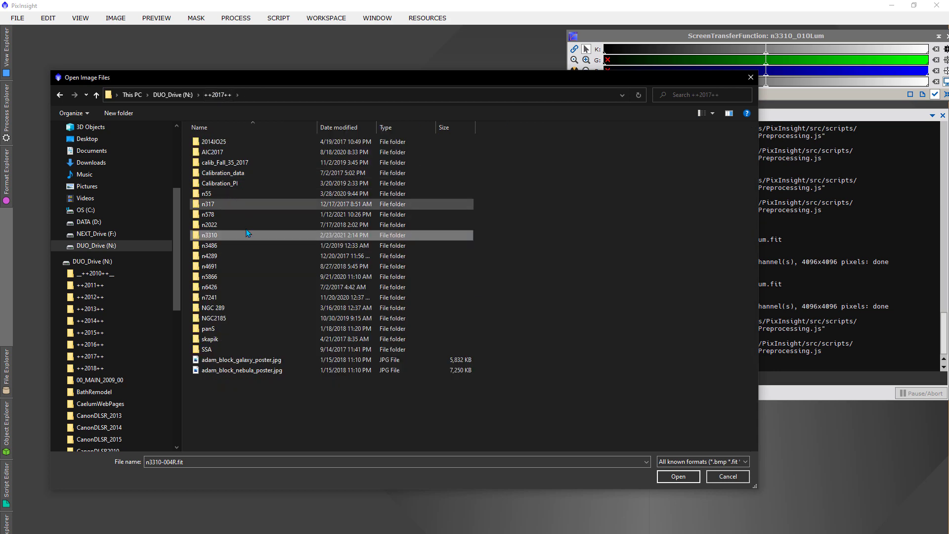
left_click(216, 237)
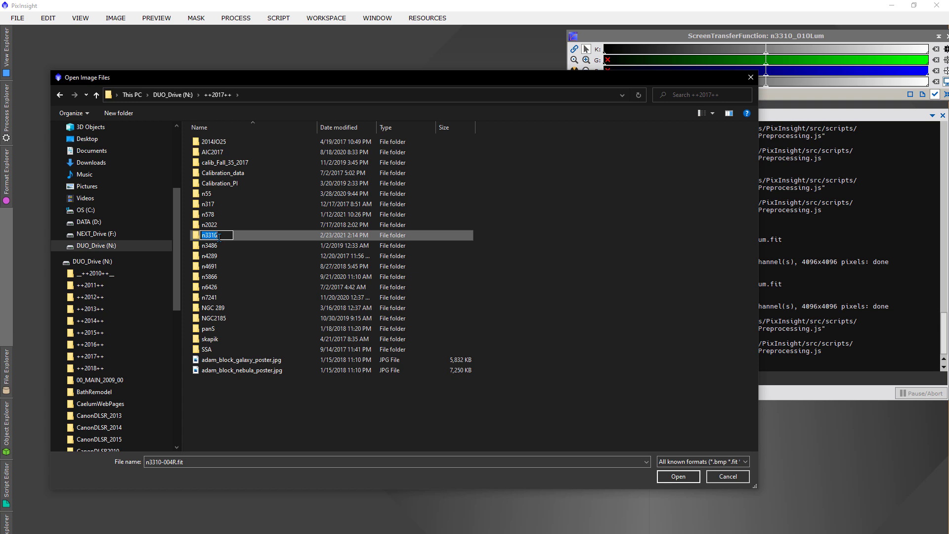
type("NGC3310_Y2017")
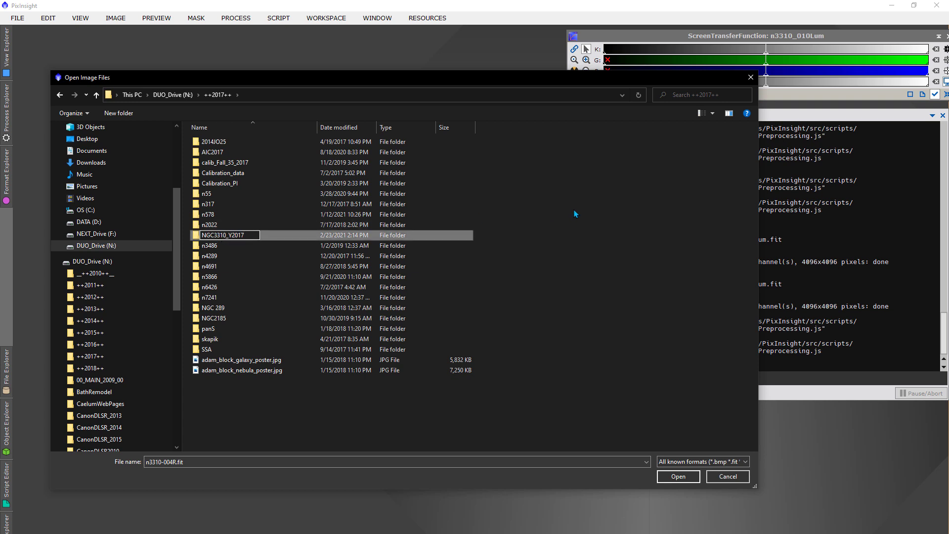
key("Return")
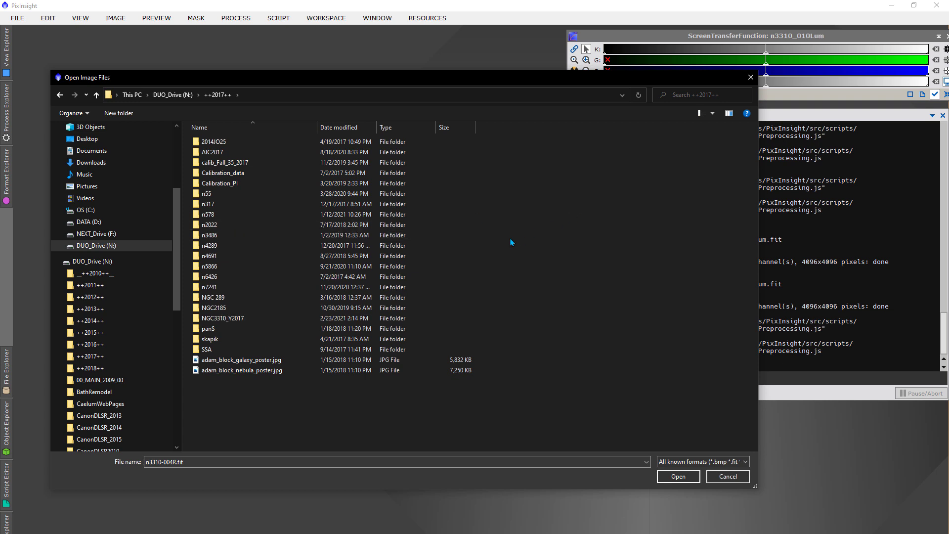
- Look at the image files inside the NGC3310_Y2017 folder
double_click(238, 321)
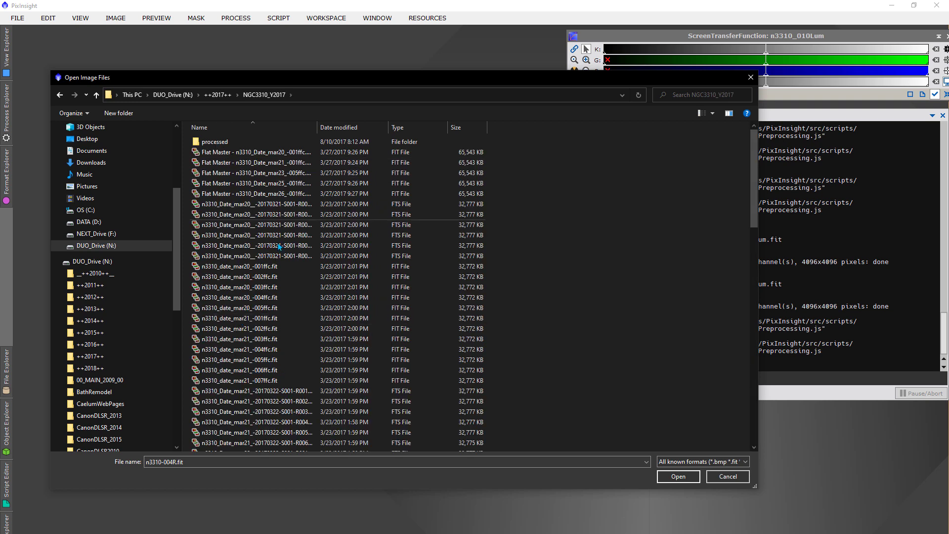
left_click(217, 94)
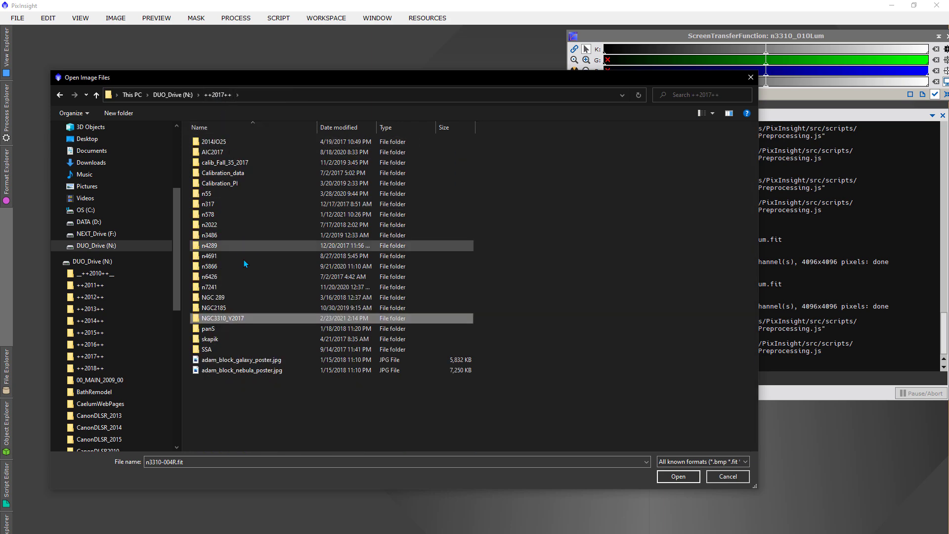
double_click(234, 319)
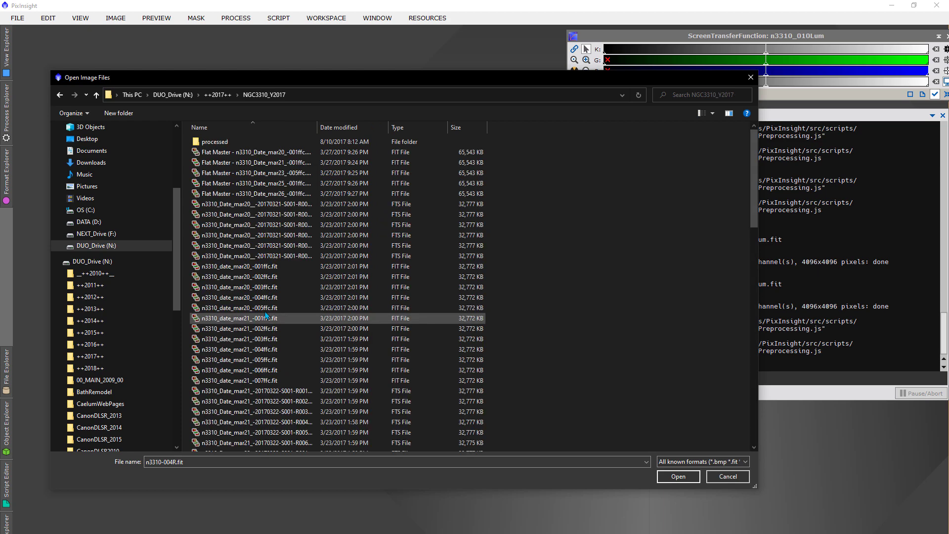
- In the ++2011++ folder on DUO_Drive (N:), rename the n3310 folder as NGC3310_Y2011
left_click(218, 94)
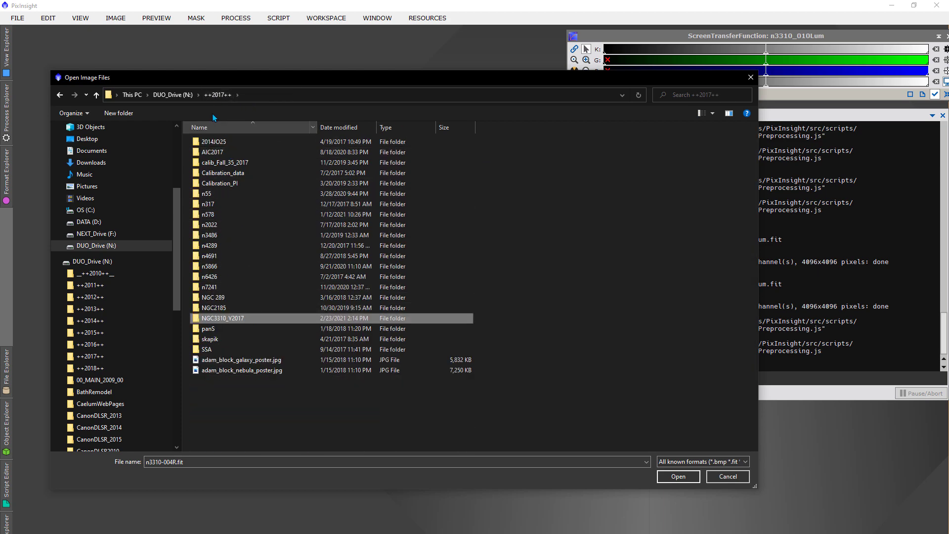
left_click(157, 95)
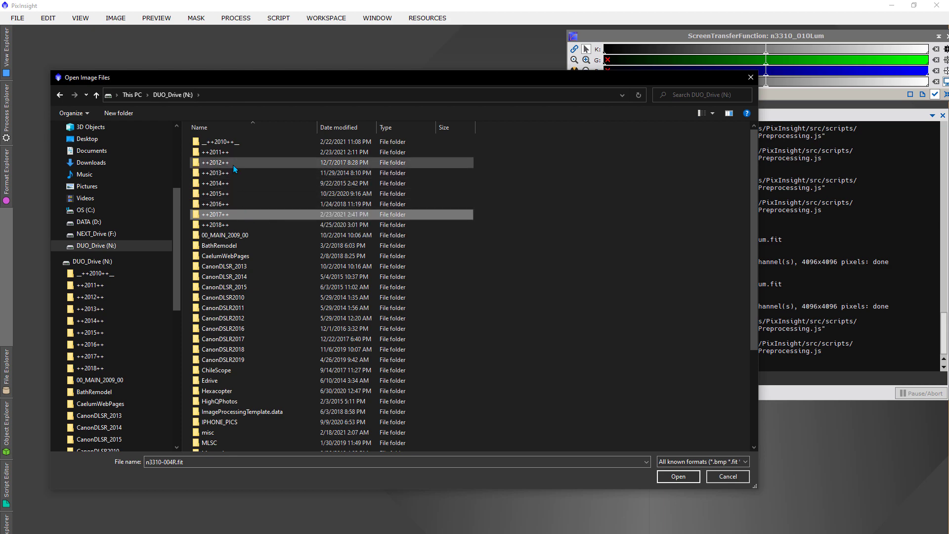
double_click(232, 152)
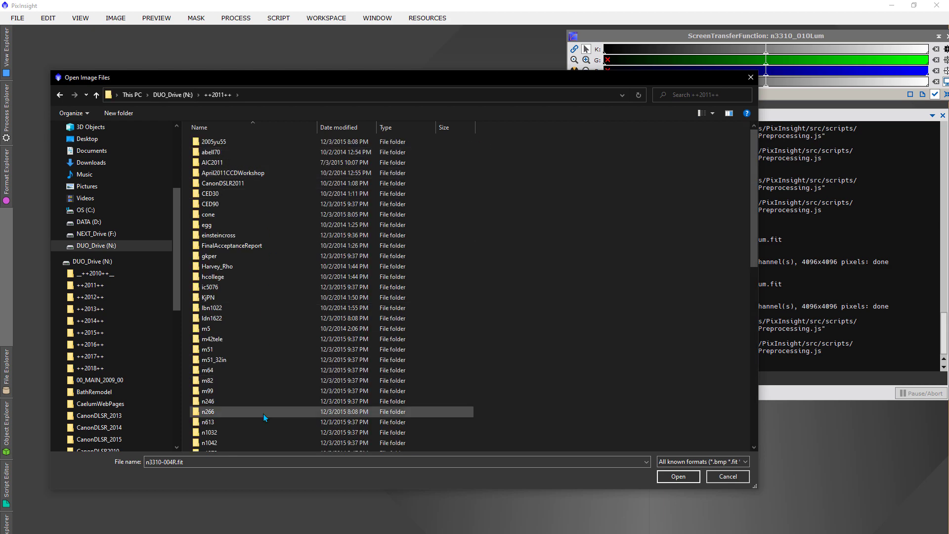
scroll(263, 414, "down", 6)
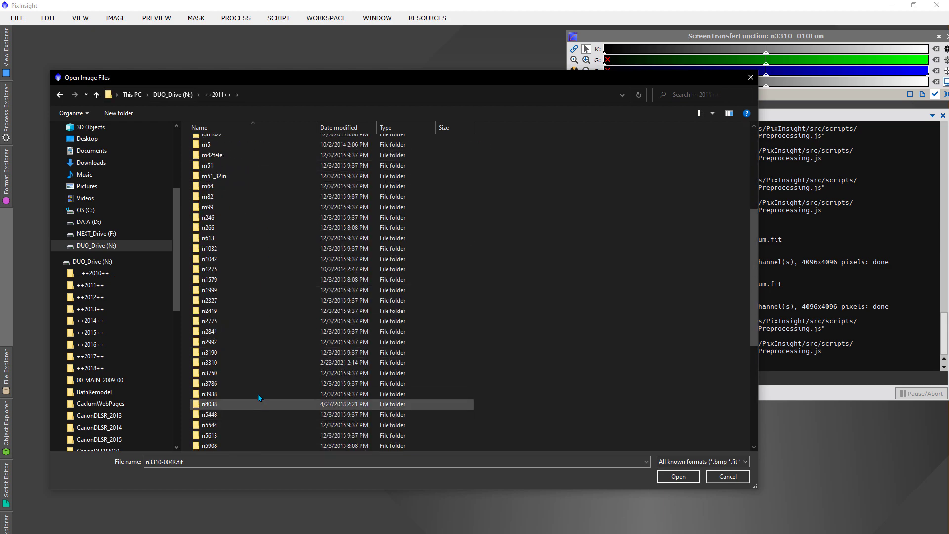
left_click(245, 362)
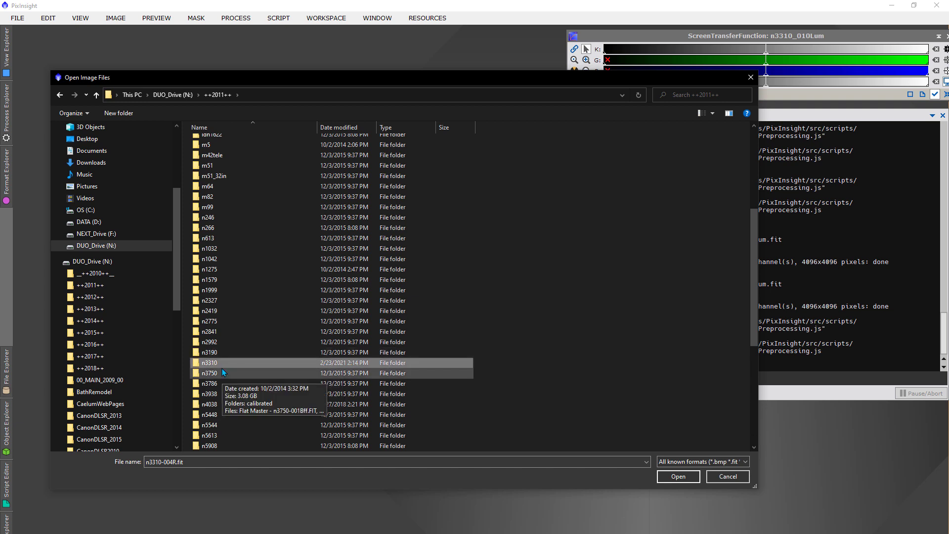
left_click(227, 363)
type("NGC")
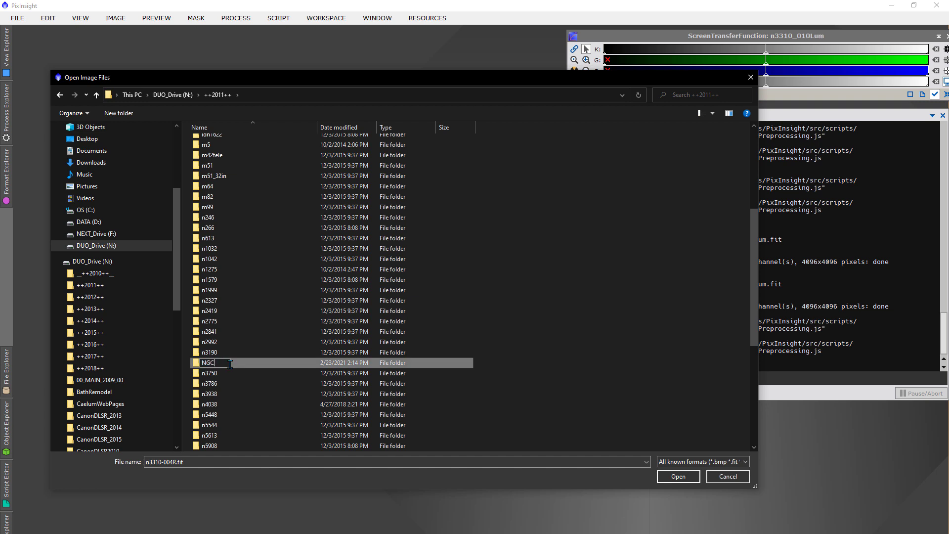
type("3310_")
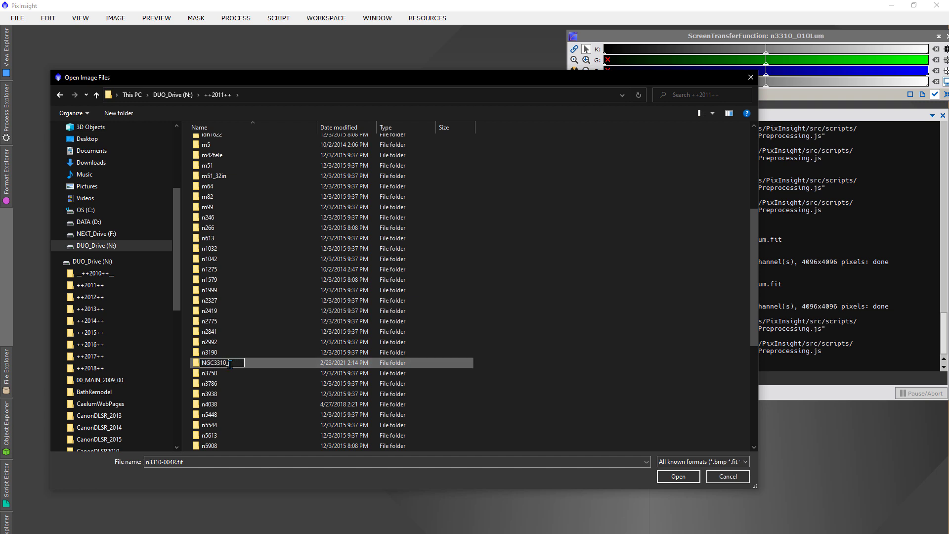
type("2011")
left_click(582, 283)
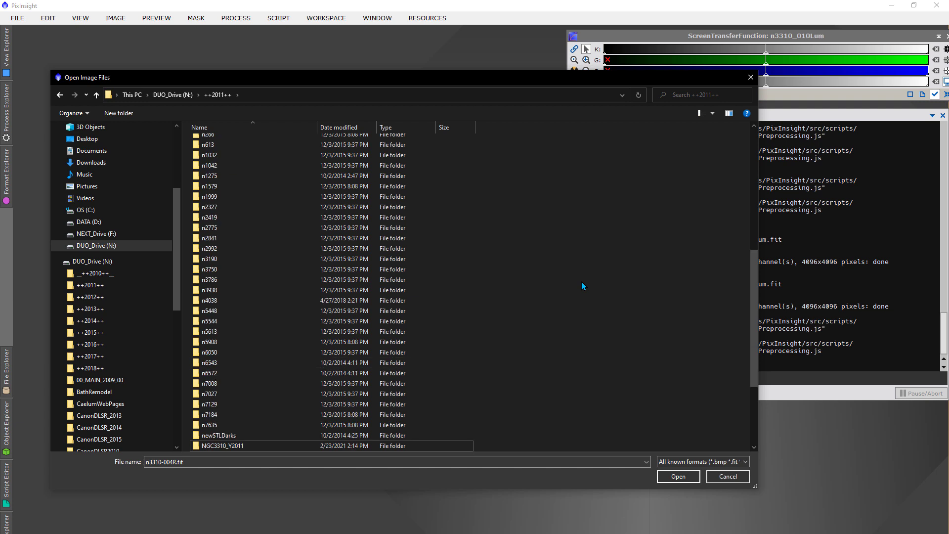
- Look through the files in the NGC3310_Y2011 folder, then return to ++2011++
scroll(583, 286, "down", 2)
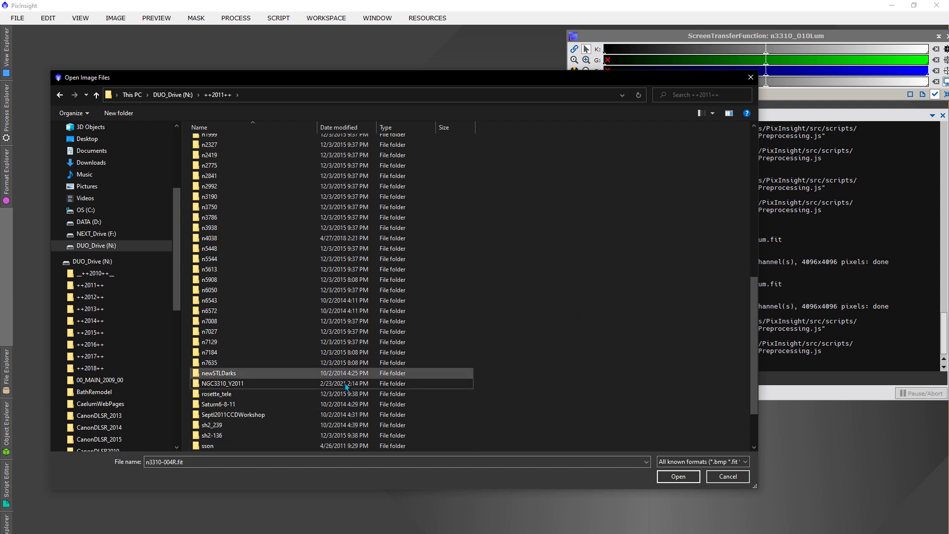
double_click(232, 384)
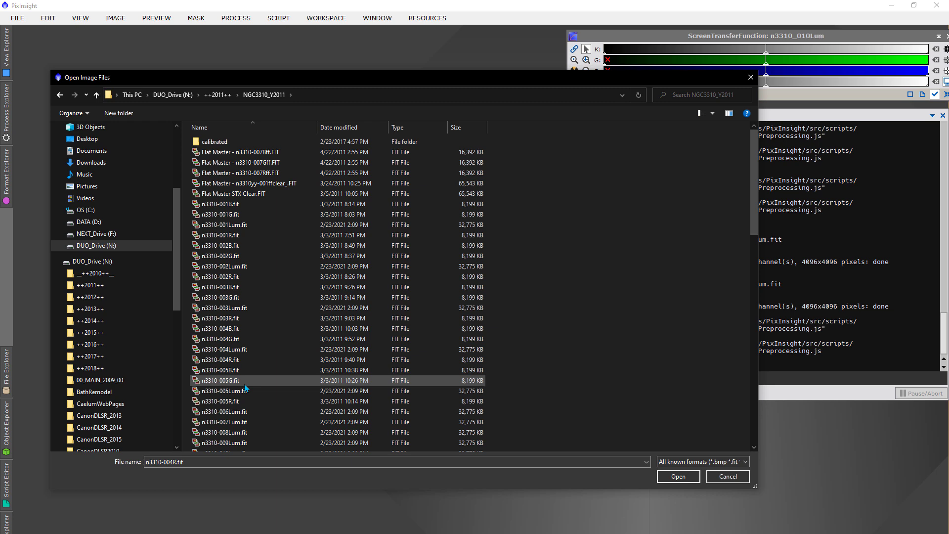
scroll(313, 237, "down", 20)
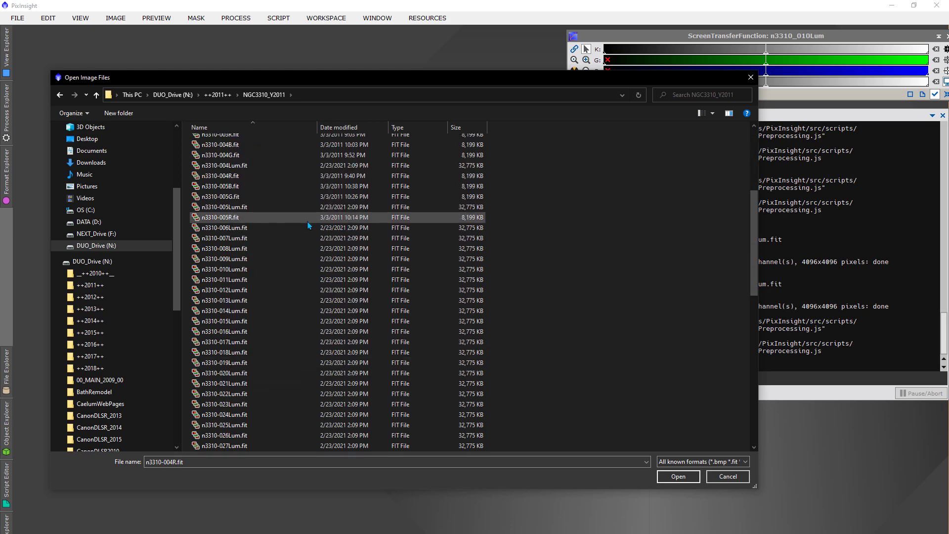
scroll(312, 251, "up", 20)
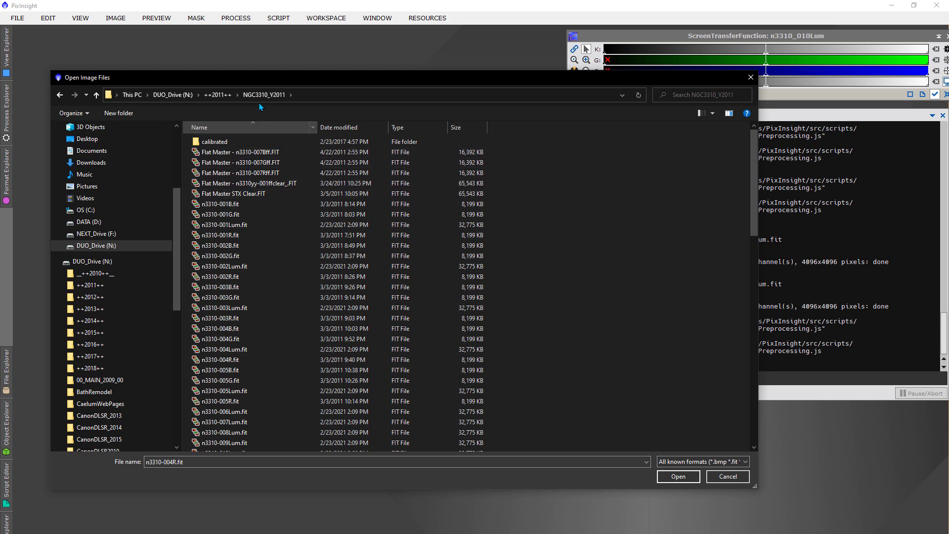
left_click(218, 95)
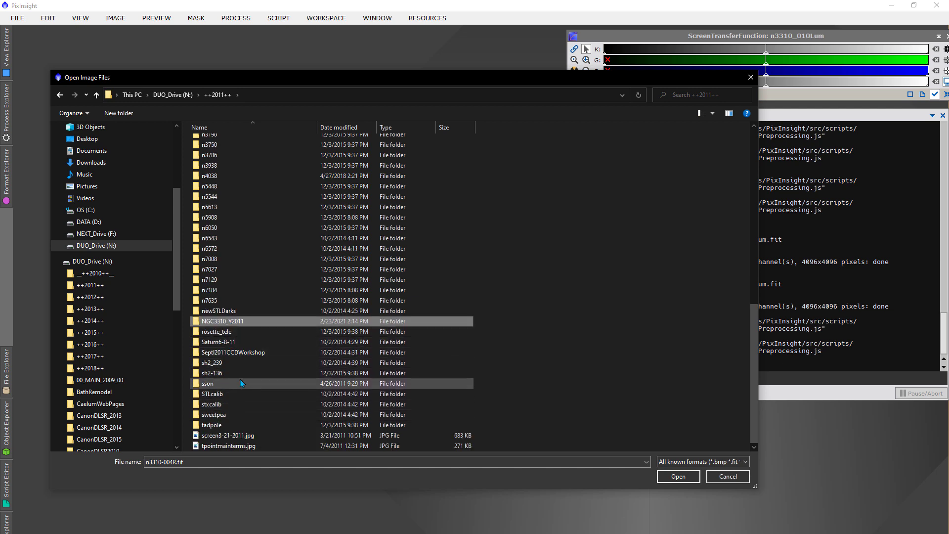
- Check the calibration files in the stxcalib folder of ++2011++ and copy that folder into NGC3310_Y2011
double_click(244, 409)
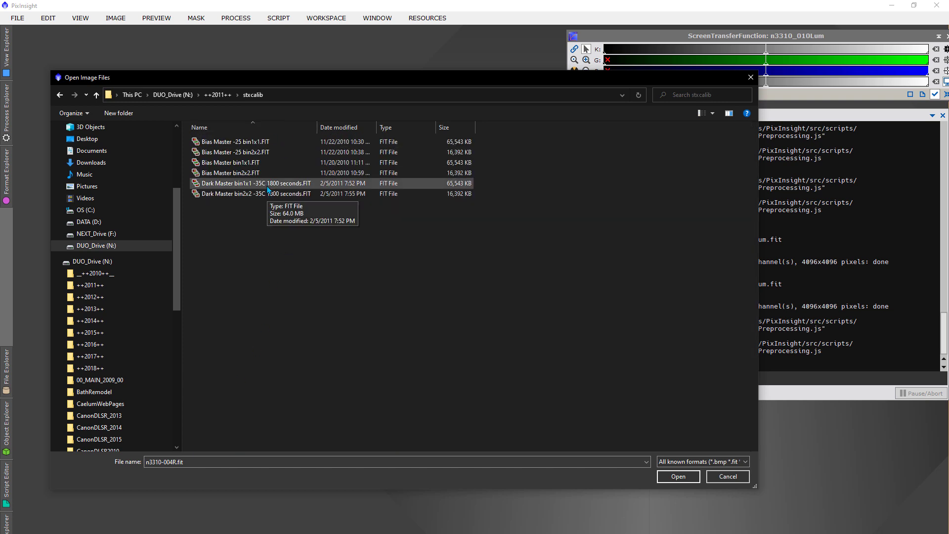
left_click(220, 95)
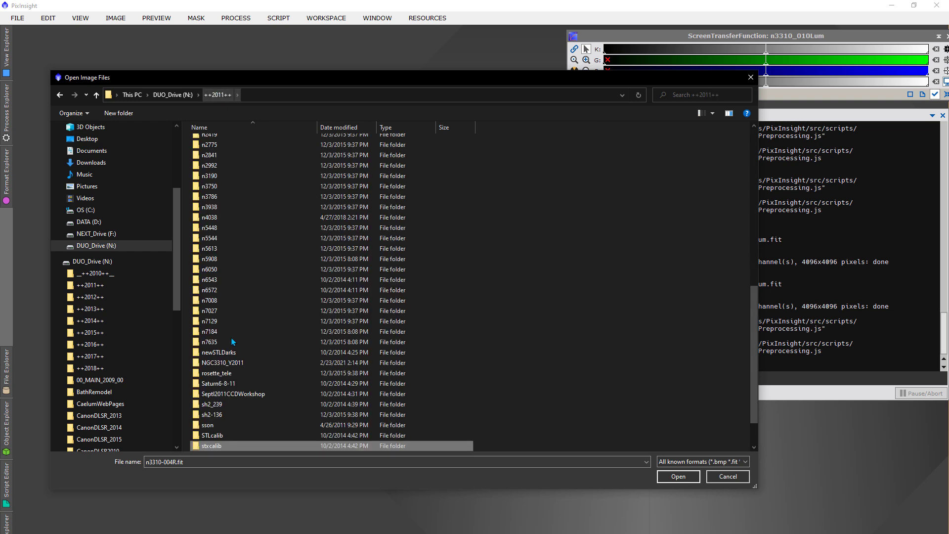
right_click(247, 446)
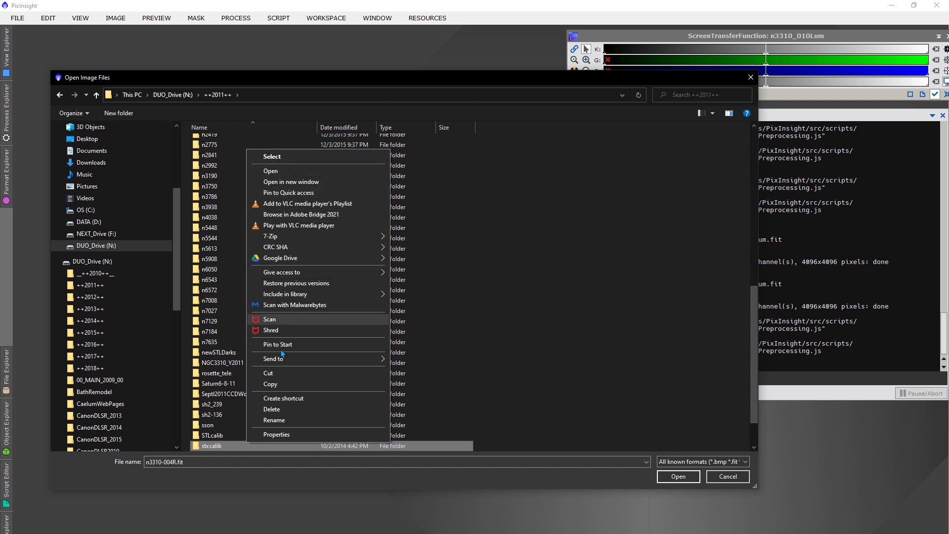
left_click(281, 381)
scroll(237, 233, "up", 2)
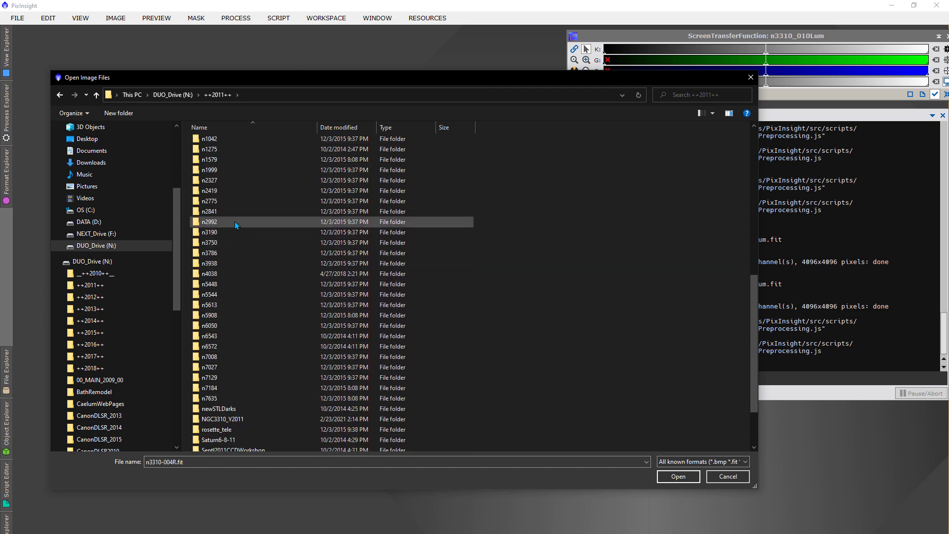
scroll(236, 222, "down", 3)
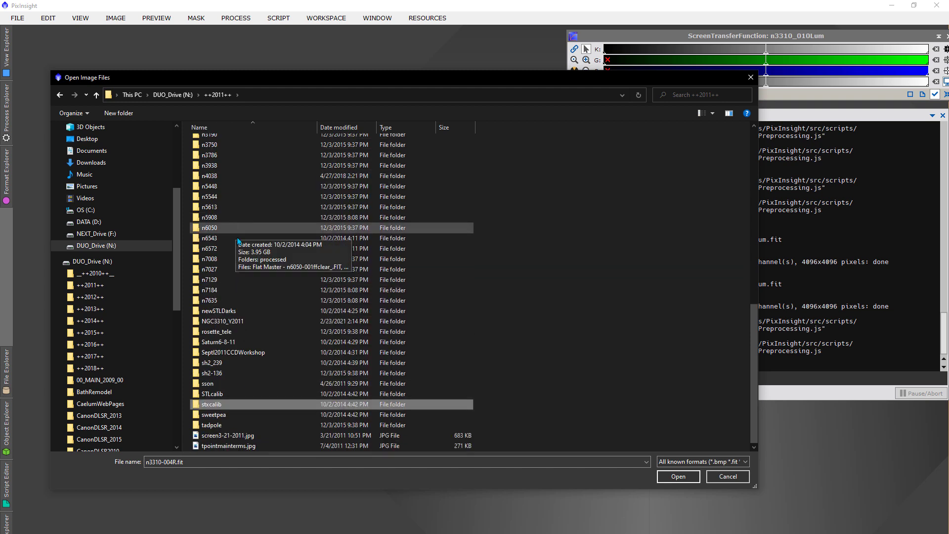
double_click(238, 322)
right_click(619, 317)
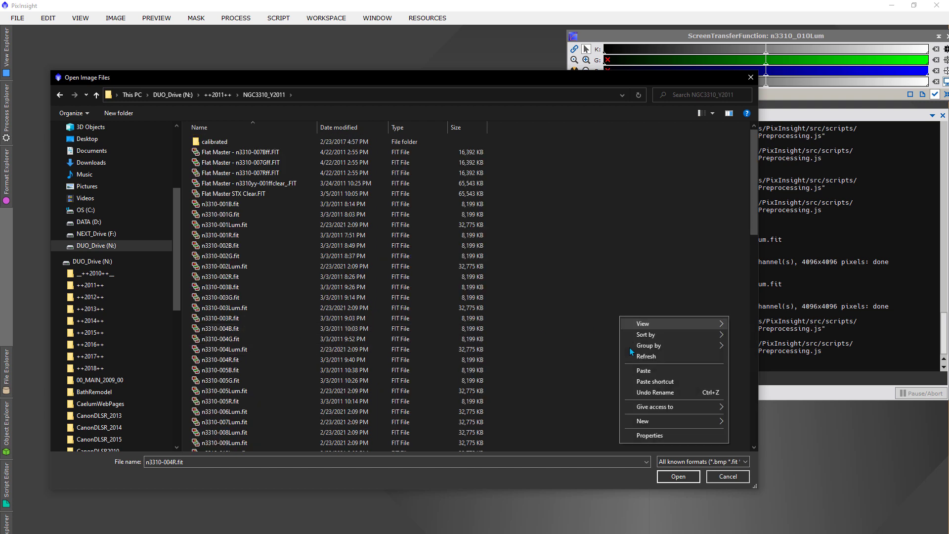
left_click(654, 368)
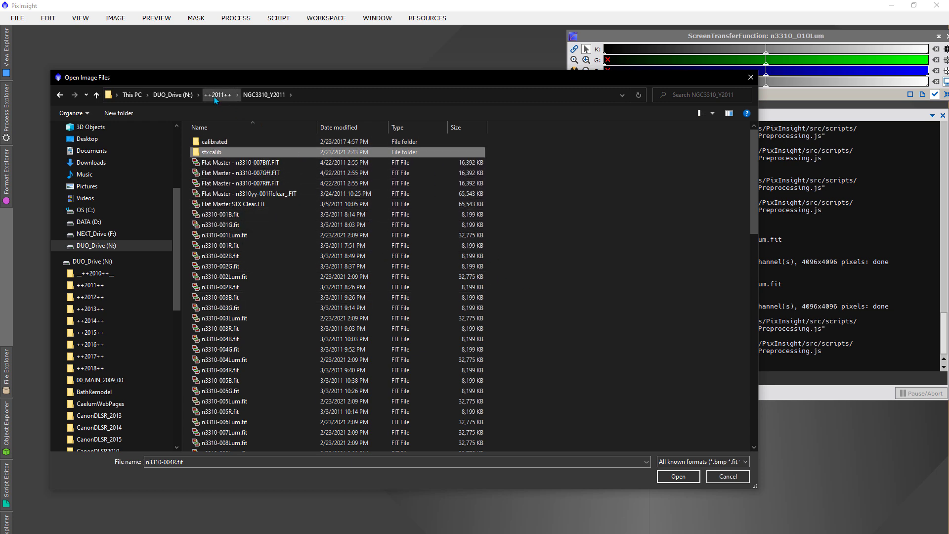
- Go to the ++2017++ folder on DUO_Drive (N:) and look at the files in calib_Fall_35_2017
key("alt+Up")
scroll(262, 346, "down", 4)
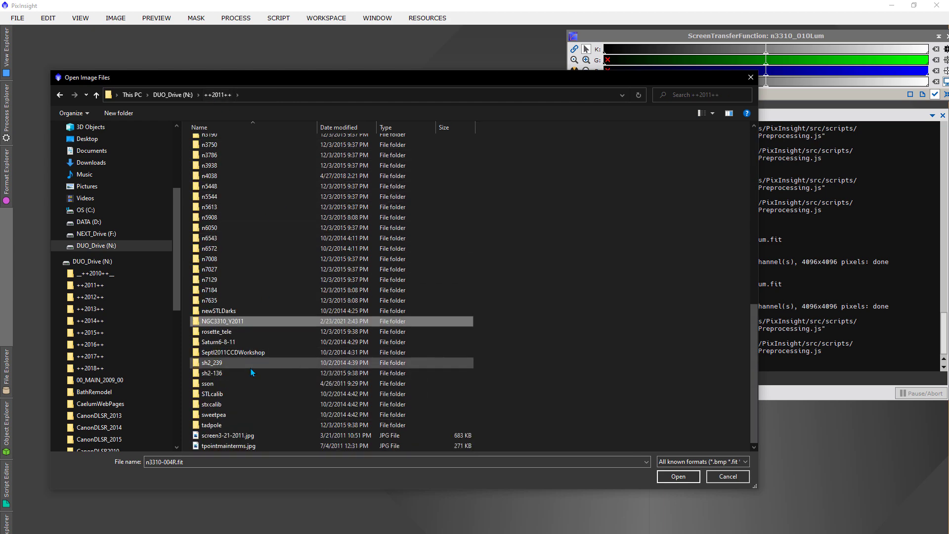
key("alt+Up")
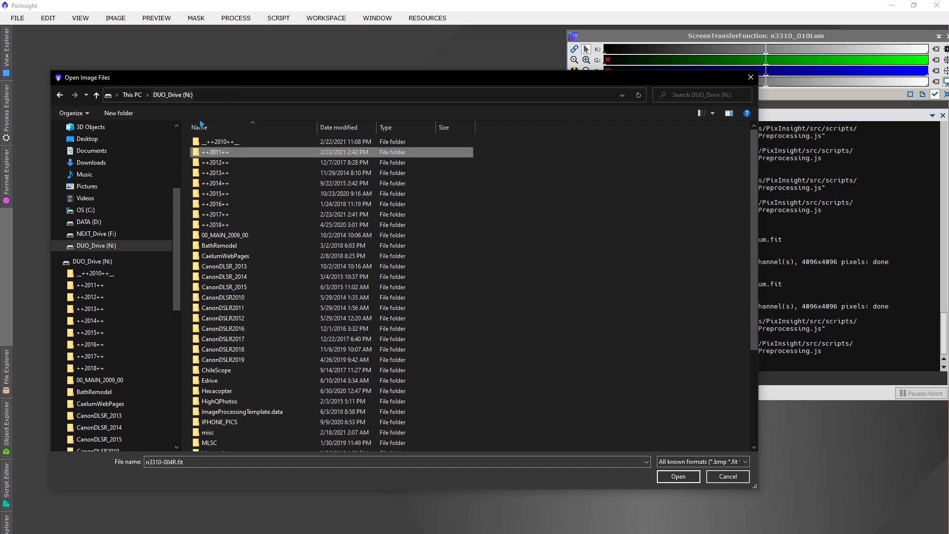
double_click(227, 214)
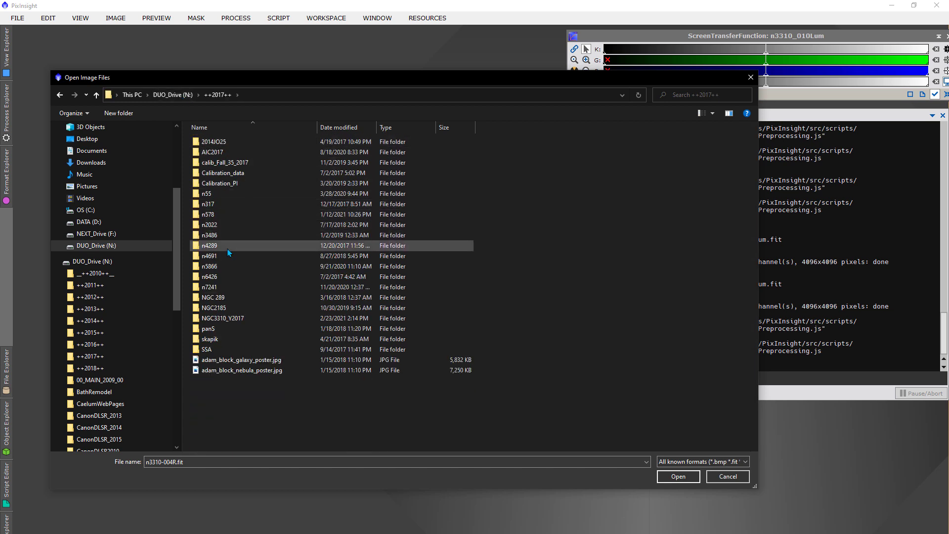
left_click(242, 166)
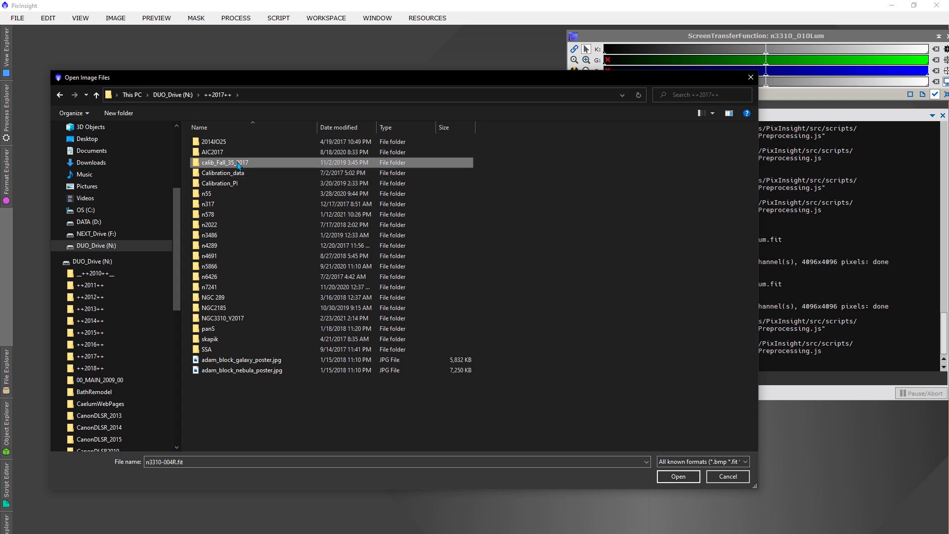
right_click(238, 165)
left_click(252, 168)
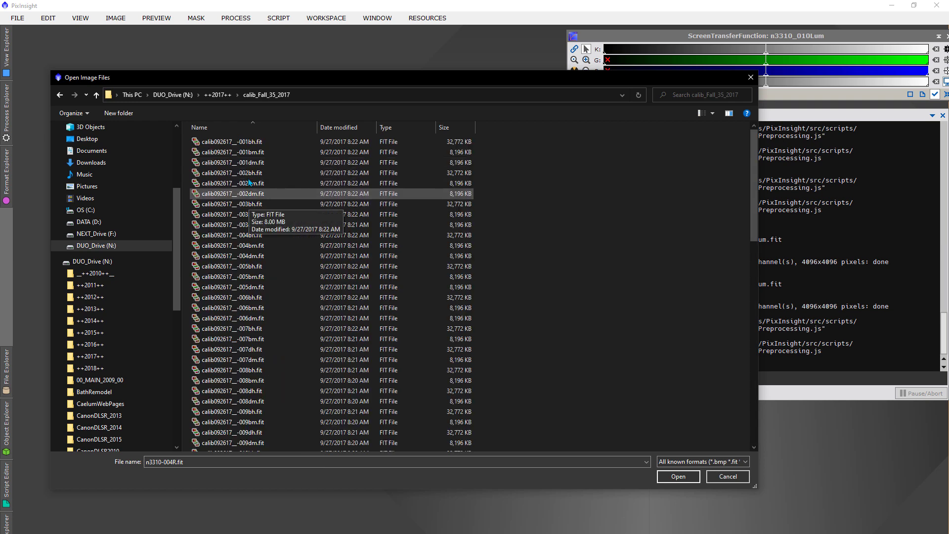
left_click(217, 94)
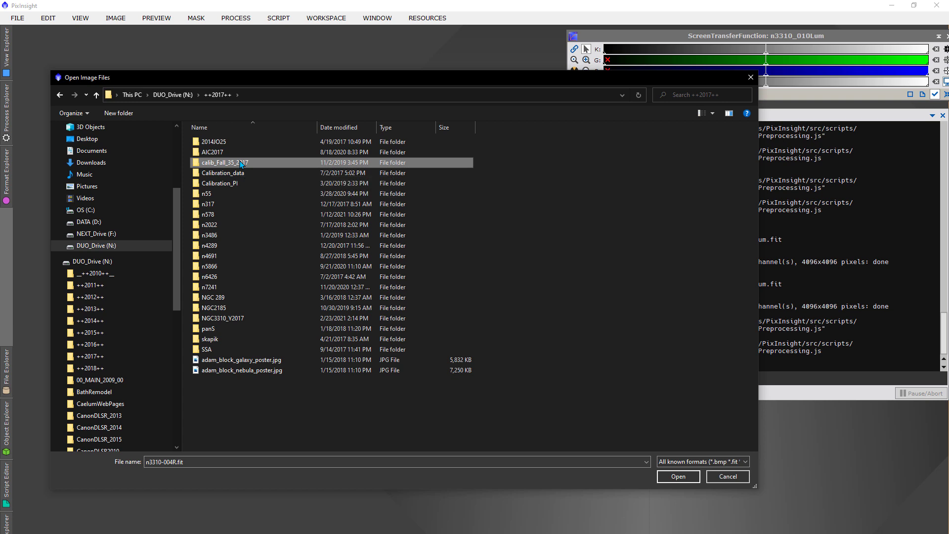
- Copy the calib_Fall_35_2017 folder from ++2017++ into NGC3310_Y2017
right_click(242, 165)
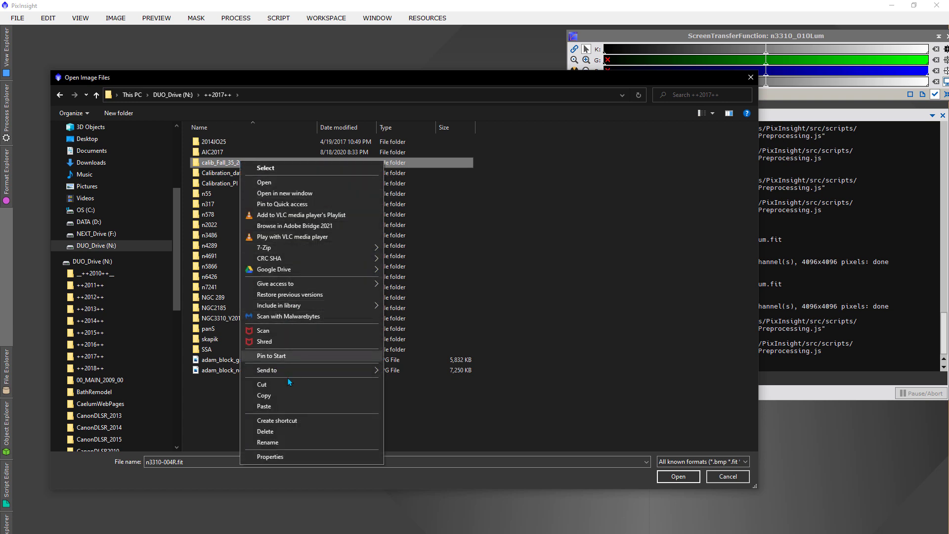
left_click(284, 395)
double_click(221, 317)
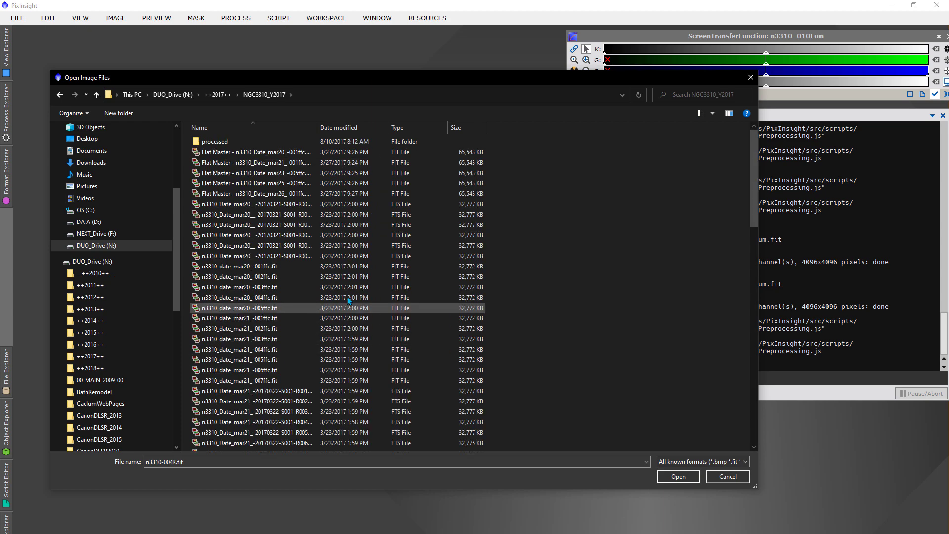
right_click(566, 281)
left_click(583, 324)
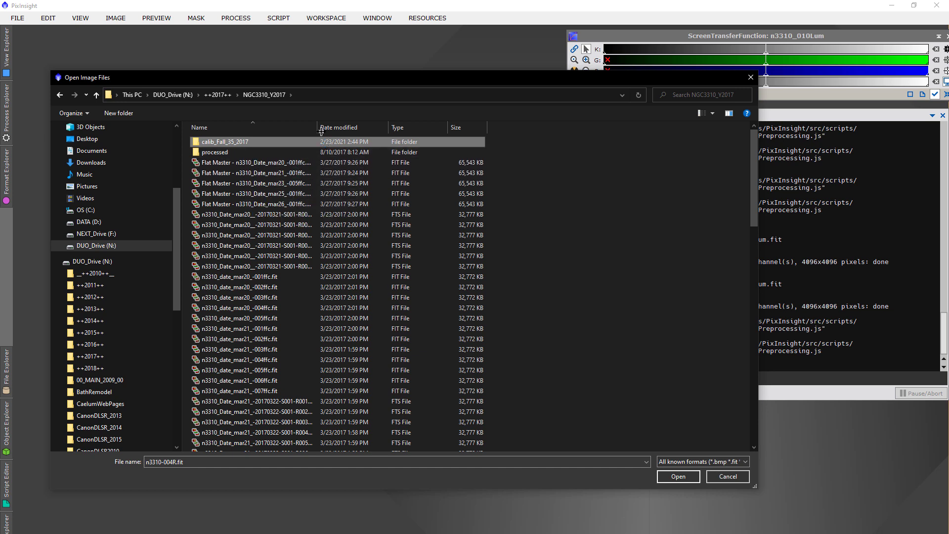
- Widen the name column to read the full file names in NGC3310_Y2017, then close the file dialog
left_click_drag(321, 131, 338, 131)
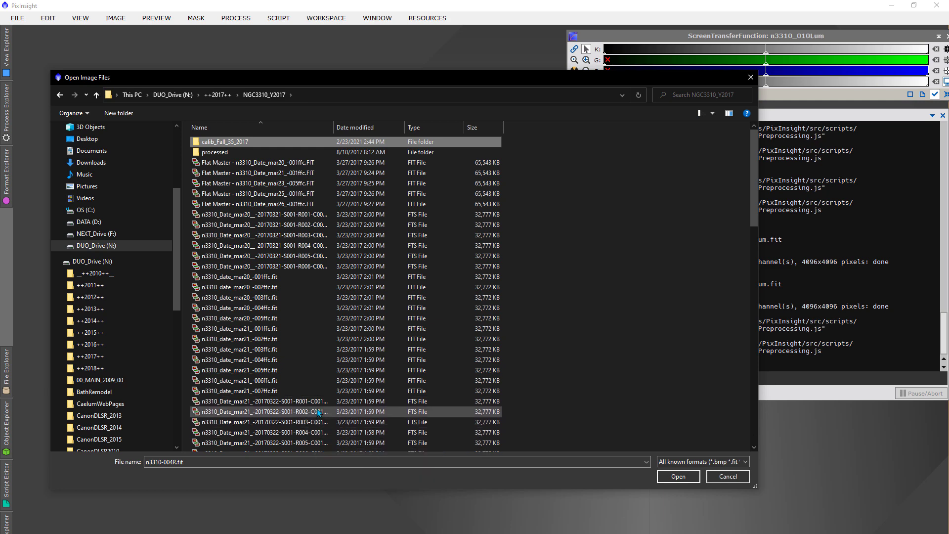
scroll(317, 434, "down", 3)
left_click_drag(334, 127, 373, 127)
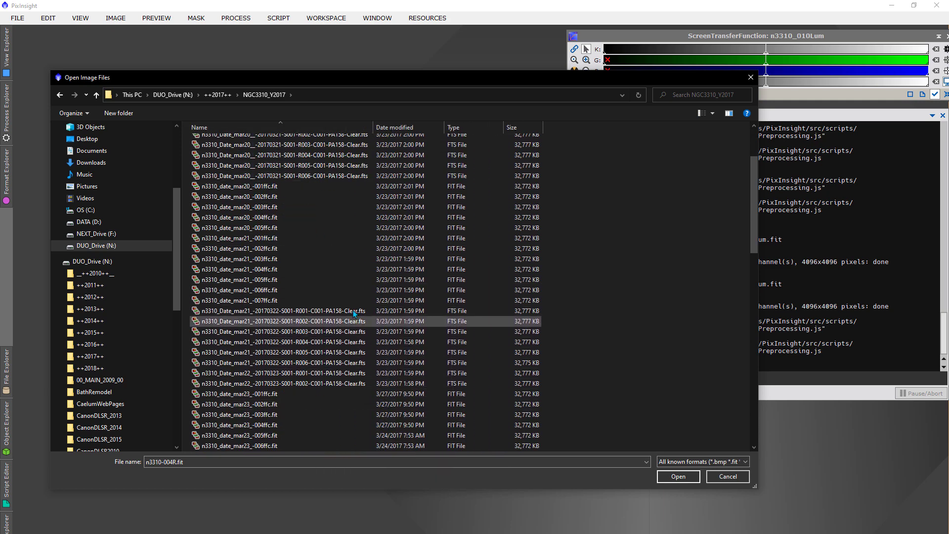
scroll(337, 271, "up", 3)
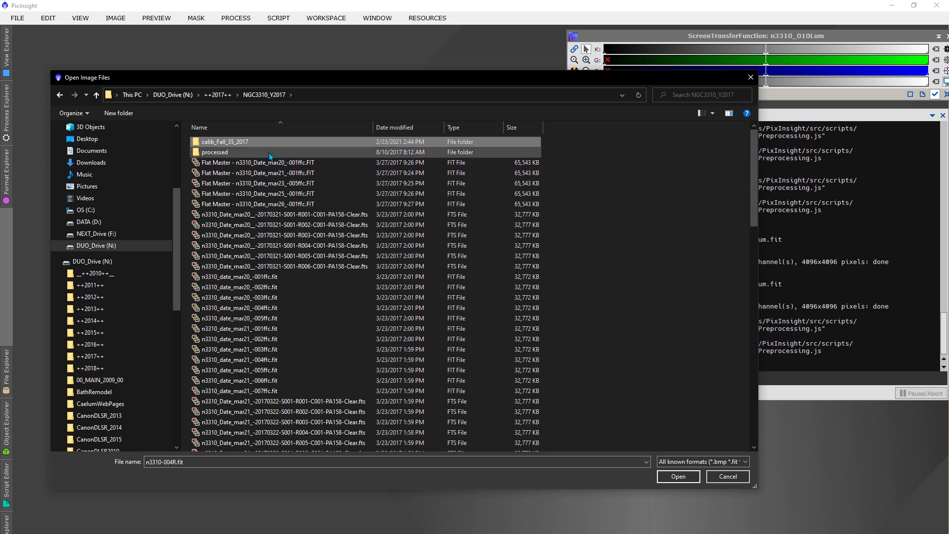
left_click(219, 95)
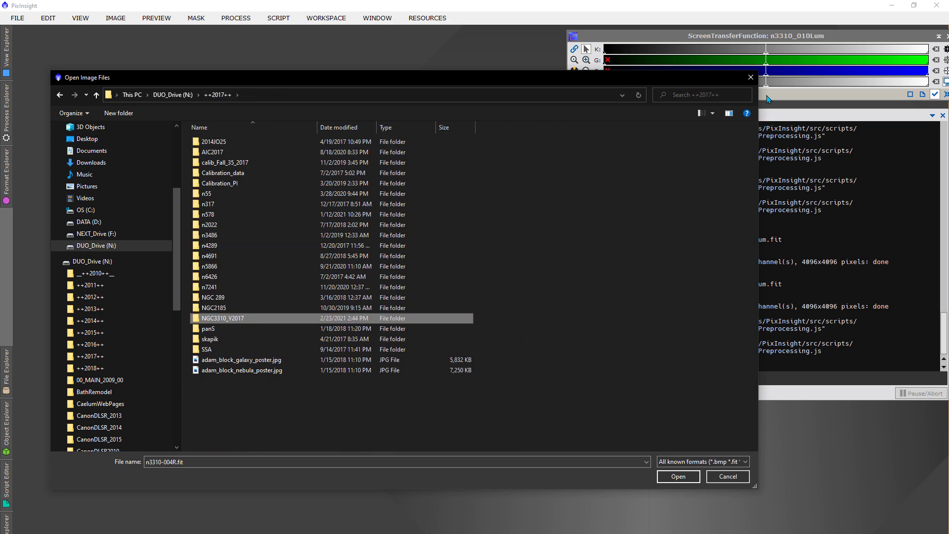
left_click(750, 78)
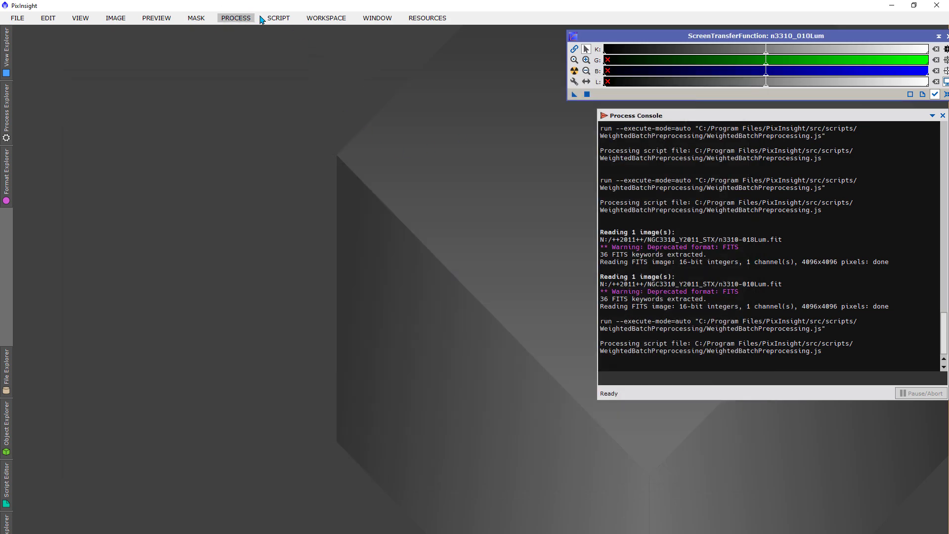
- Launch the WeightedBatchPreprocessing script and start adding files from the NGC3310_Y2017 folder
left_click(278, 18)
mouse_move(307, 48)
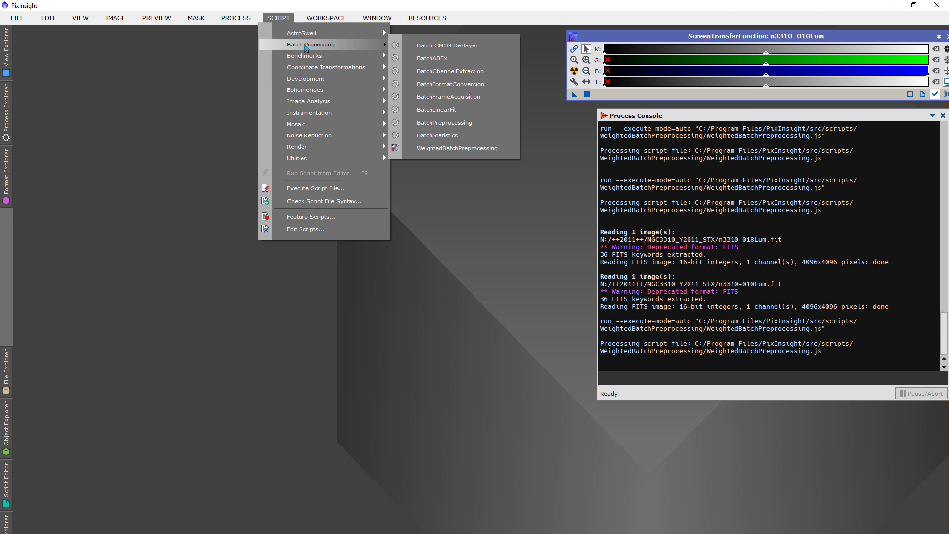
left_click(468, 149)
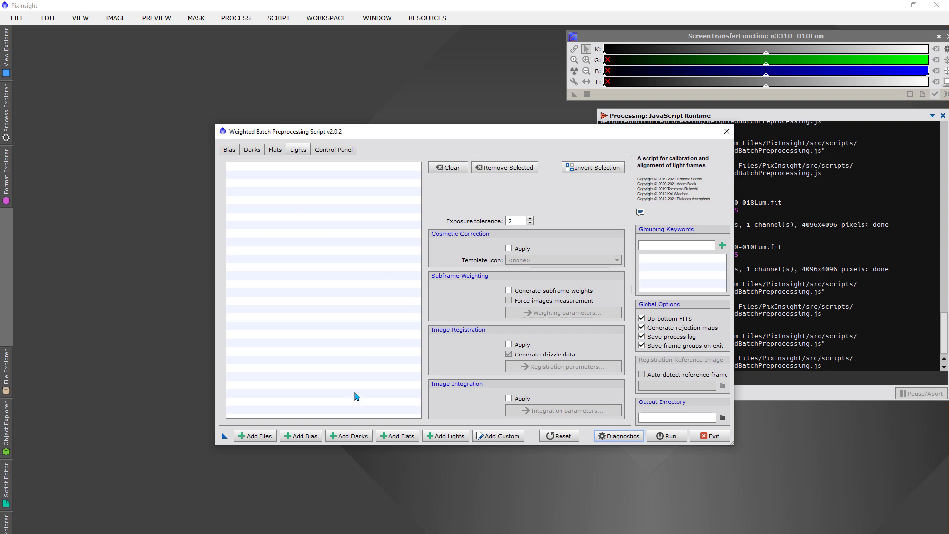
left_click(258, 436)
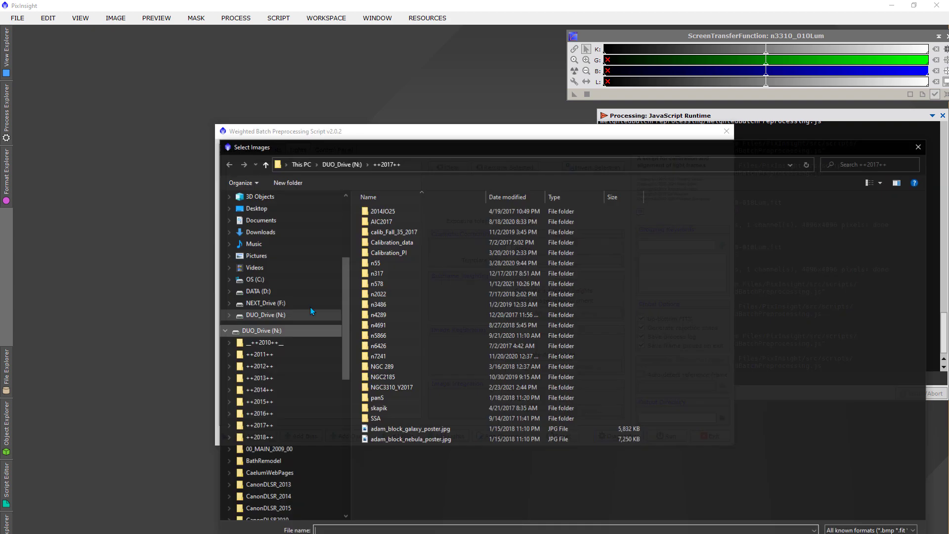
double_click(390, 388)
- Select all the Flat Master files and the mar20 Clear .fts frames R001 to R006
left_click(418, 231)
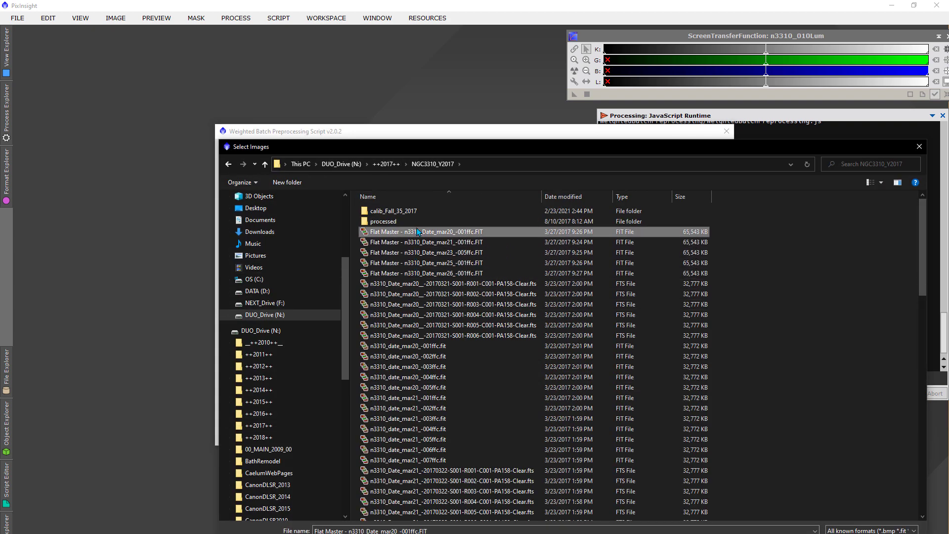
left_click(457, 276, "shift")
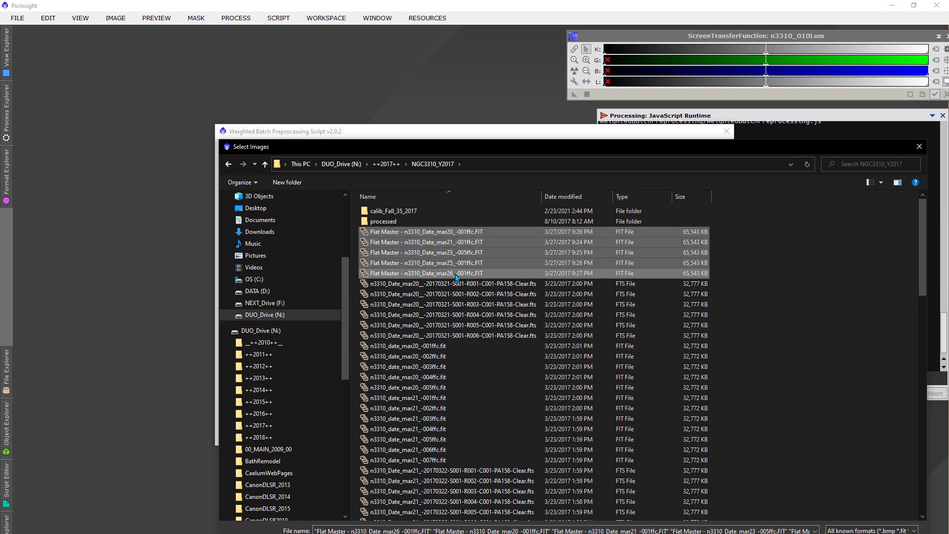
left_click(462, 284, "shift")
left_click(467, 294, "shift")
left_click(472, 304, "shift")
left_click(478, 315, "shift")
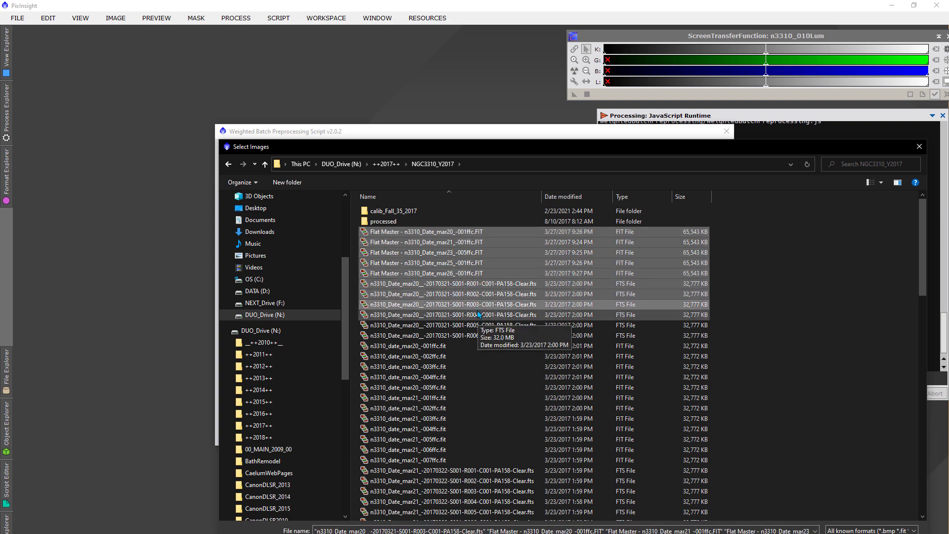
left_click(479, 325, "shift")
left_click(480, 325, "ctrl")
left_click(481, 335, "ctrl")
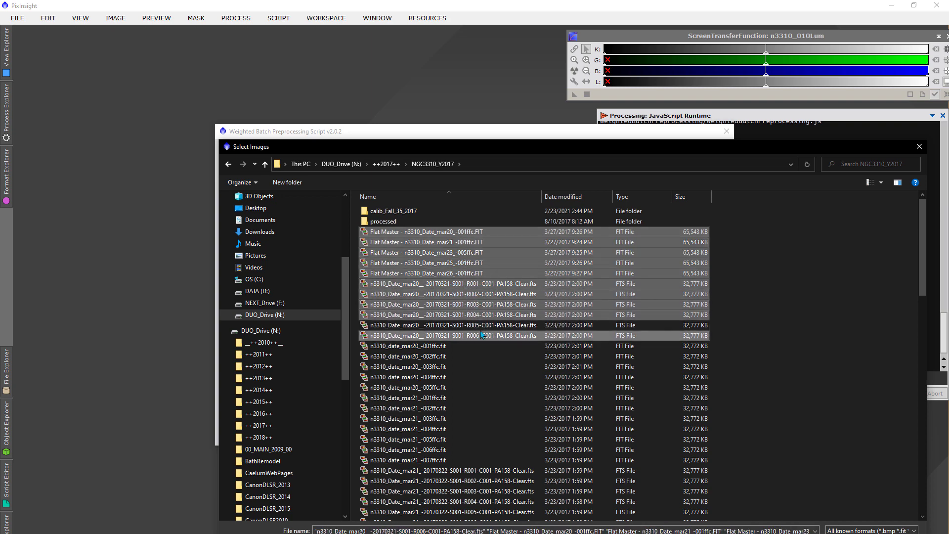
left_click(480, 326, "ctrl")
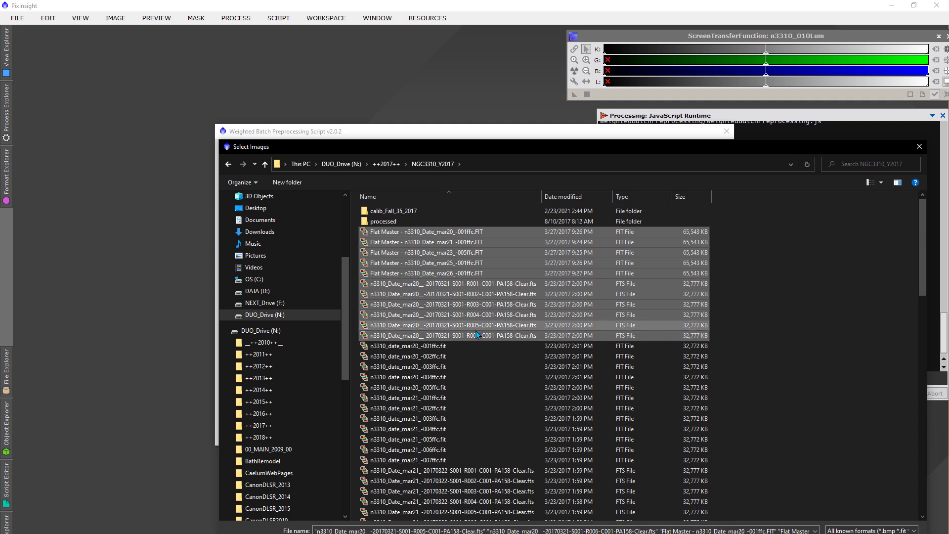
- Add the mar21 Clear .fts frames R001 to R006 and the mar22 frames R001 and R002 to the selection
left_click(498, 472, "ctrl")
left_click(502, 481, "ctrl")
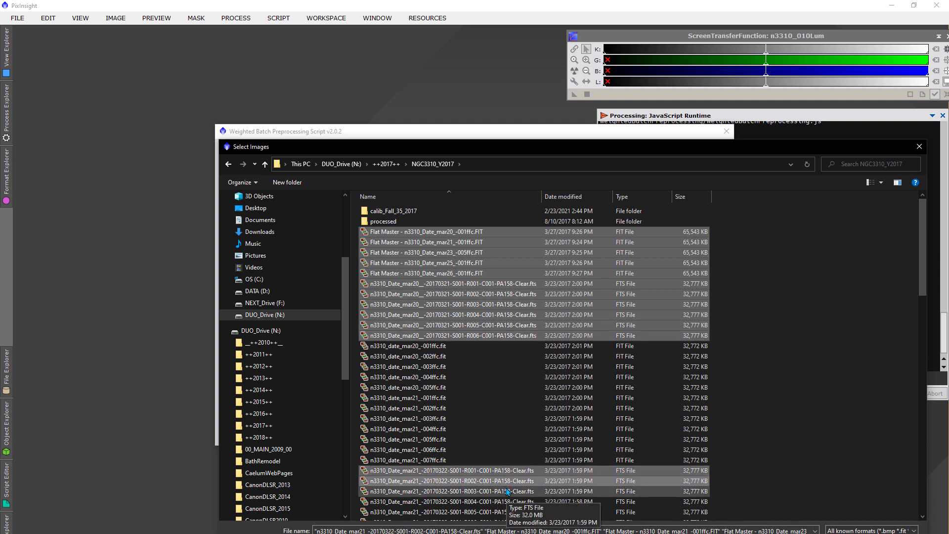
left_click(475, 491, "ctrl")
left_click(472, 501, "ctrl")
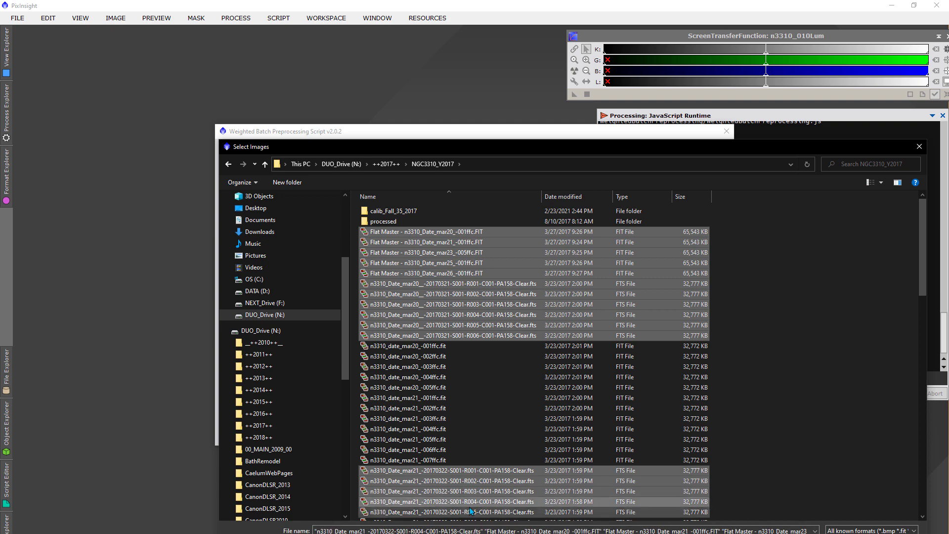
left_click(470, 511, "ctrl")
scroll(482, 470, "down", 3)
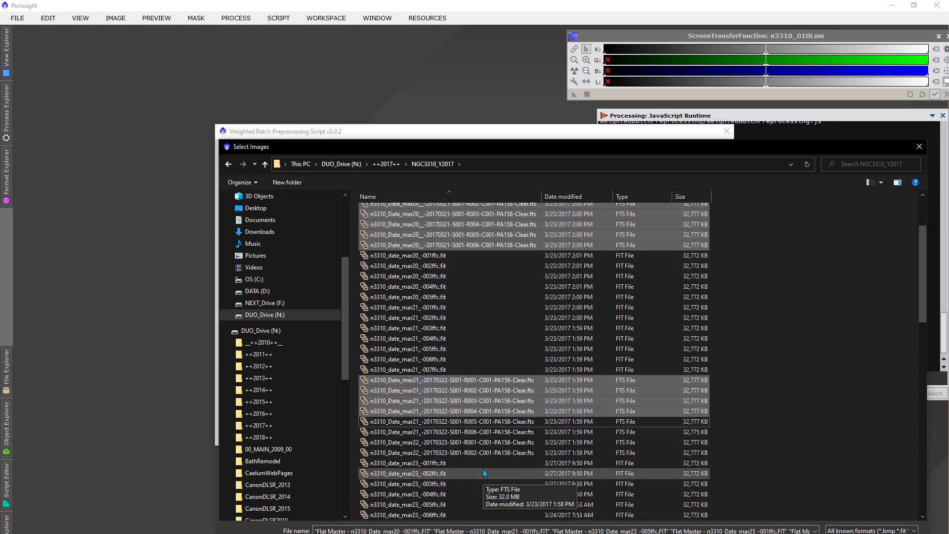
left_click(508, 432, "ctrl")
left_click(508, 442, "ctrl")
left_click(507, 452, "ctrl")
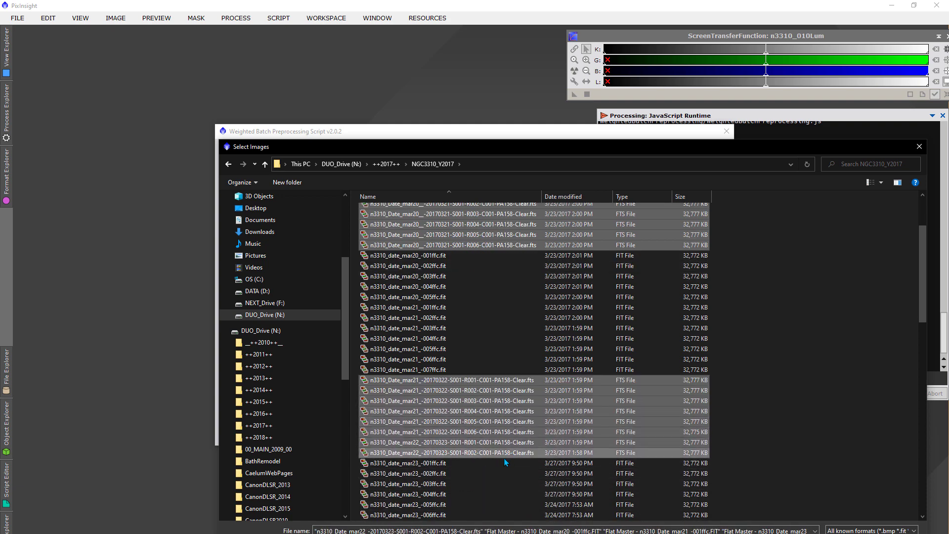
- Add the mar23 Clear .fts frames R001 to R007, including the duplicate R001, to the selection
scroll(505, 462, "down", 6)
left_click(475, 401, "ctrl")
left_click(474, 393, "ctrl")
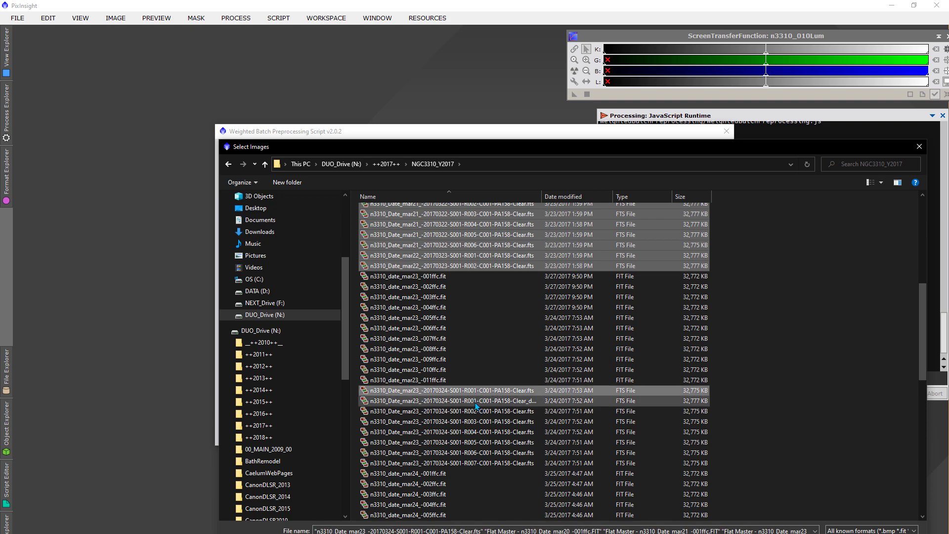
left_click(475, 404, "ctrl")
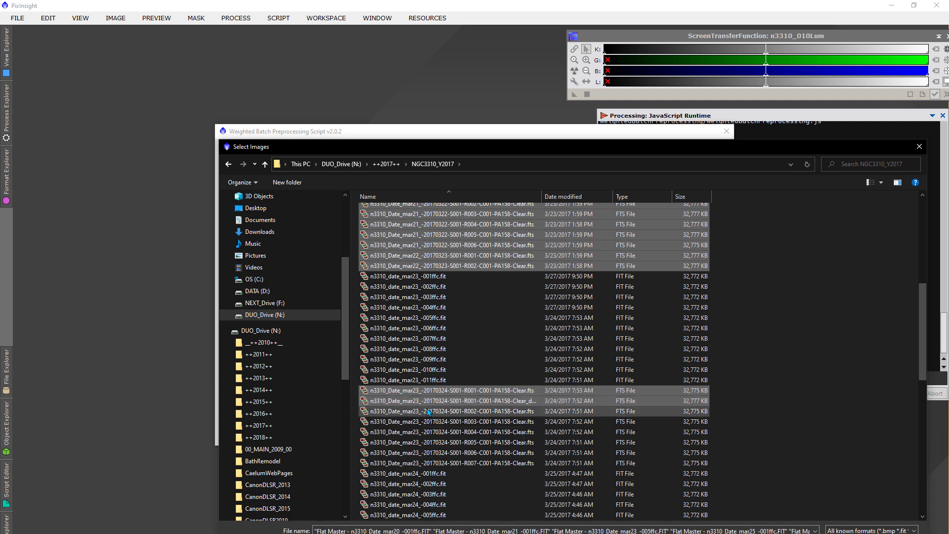
left_click(415, 412, "ctrl")
left_click(418, 423, "ctrl")
left_click(418, 432, "ctrl")
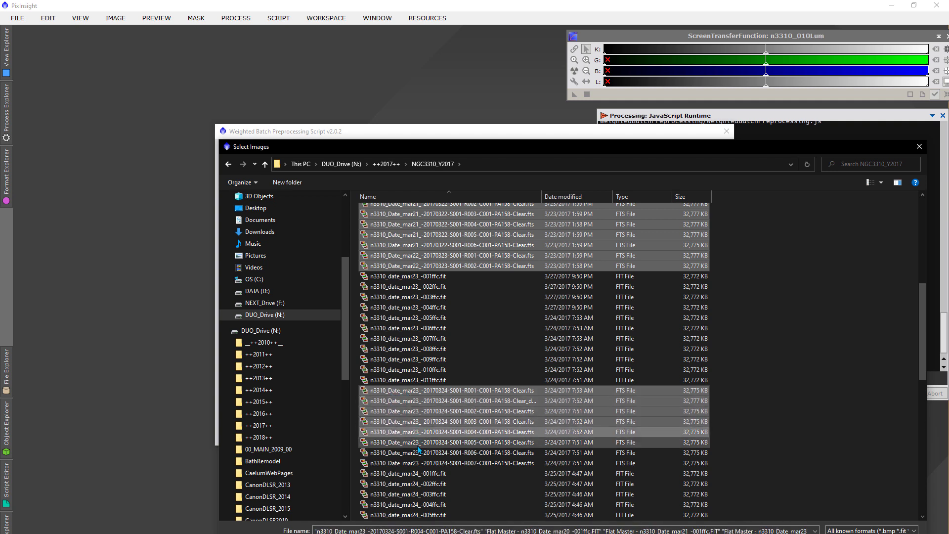
left_click(420, 442, "ctrl")
left_click(422, 452, "ctrl")
left_click(423, 463, "ctrl")
- Add the mar25 and mar26 Clear .fts frames to the selection
scroll(427, 425, "down", 5)
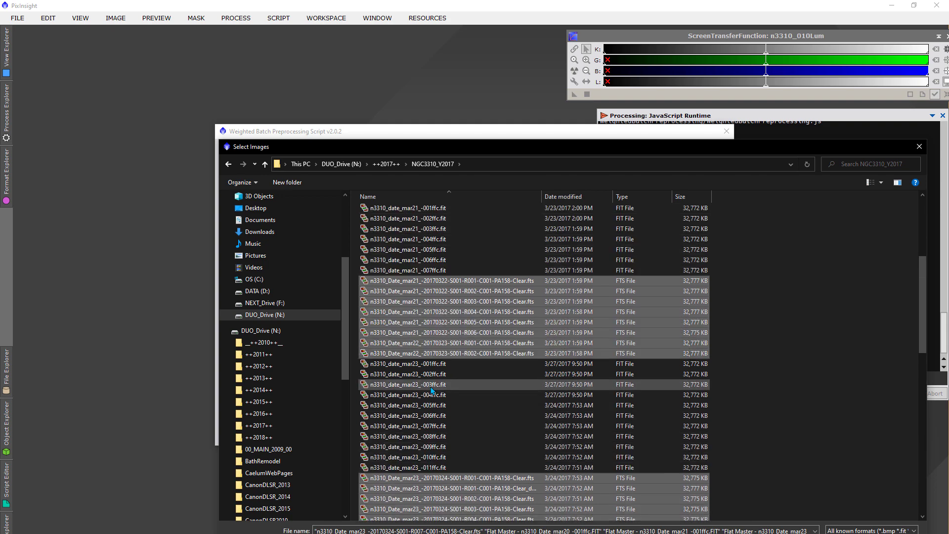
scroll(431, 390, "down", 3)
left_click(470, 307, "ctrl")
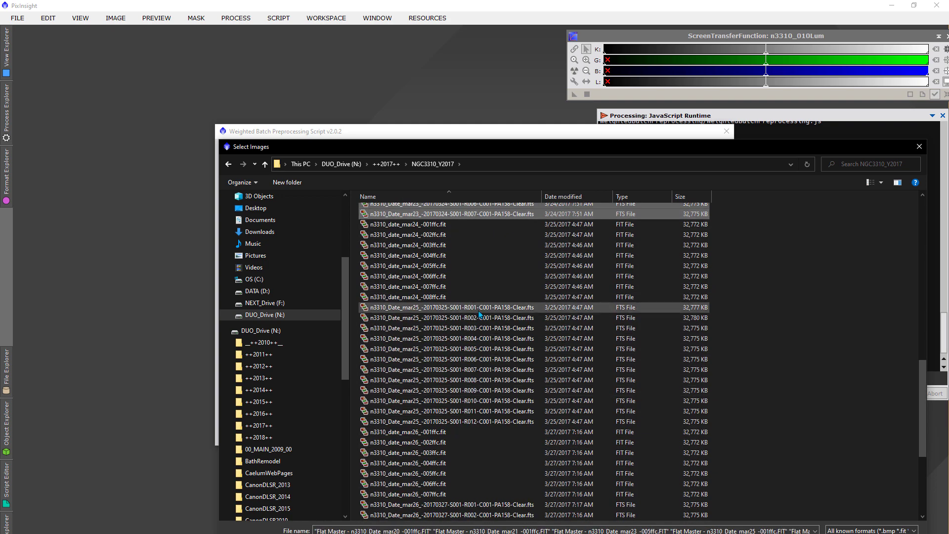
left_click(482, 319, "ctrl")
left_click(487, 329, "ctrl")
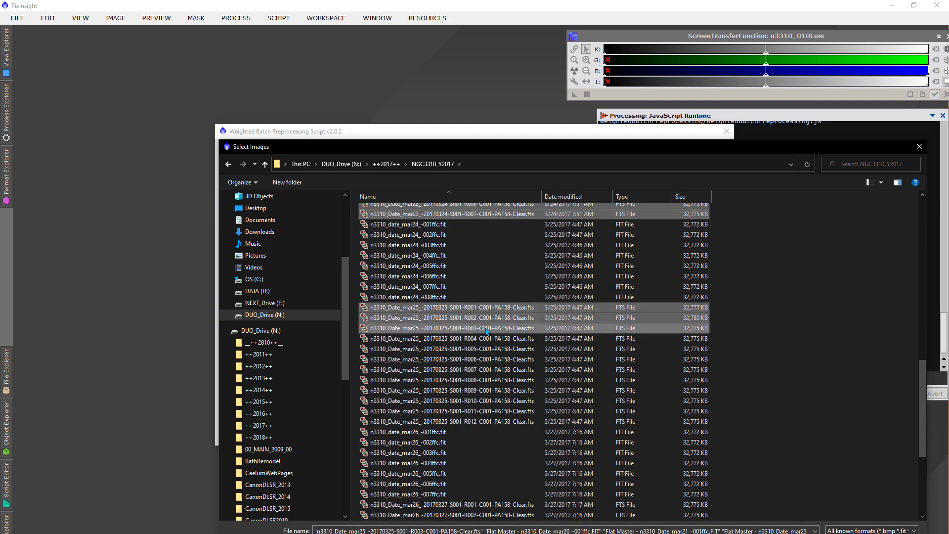
- Check the selected Flat Master files and Clear frames, and load them into the script
scroll(459, 262, "up", 10)
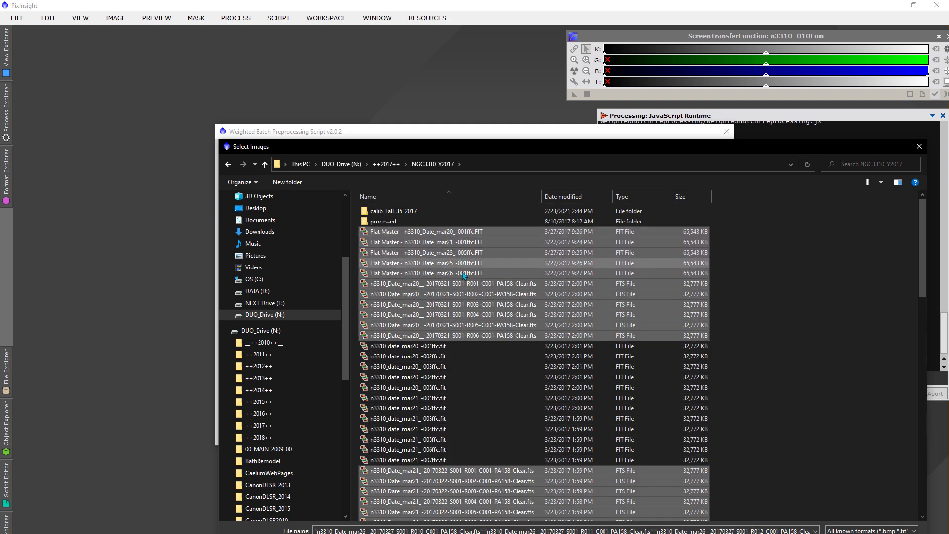
scroll(472, 279, "down", 7)
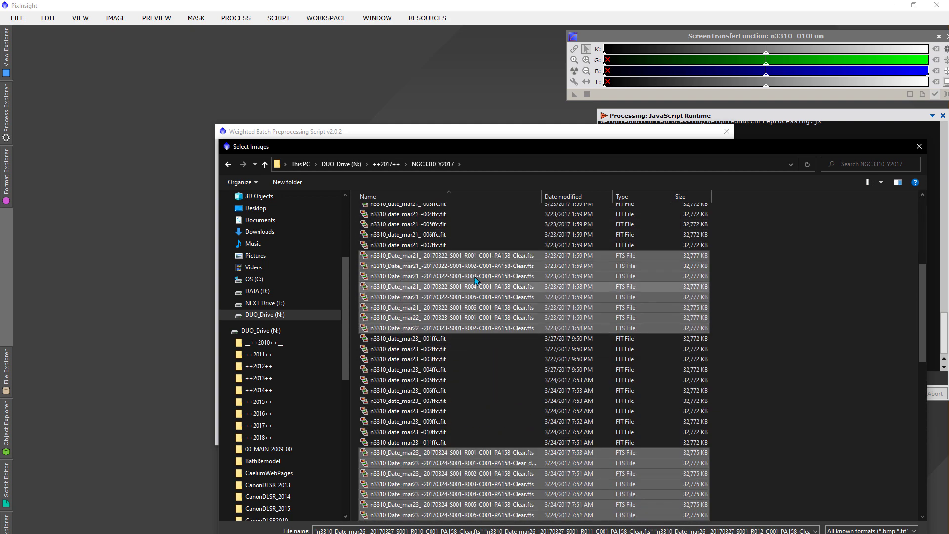
scroll(476, 281, "down", 4)
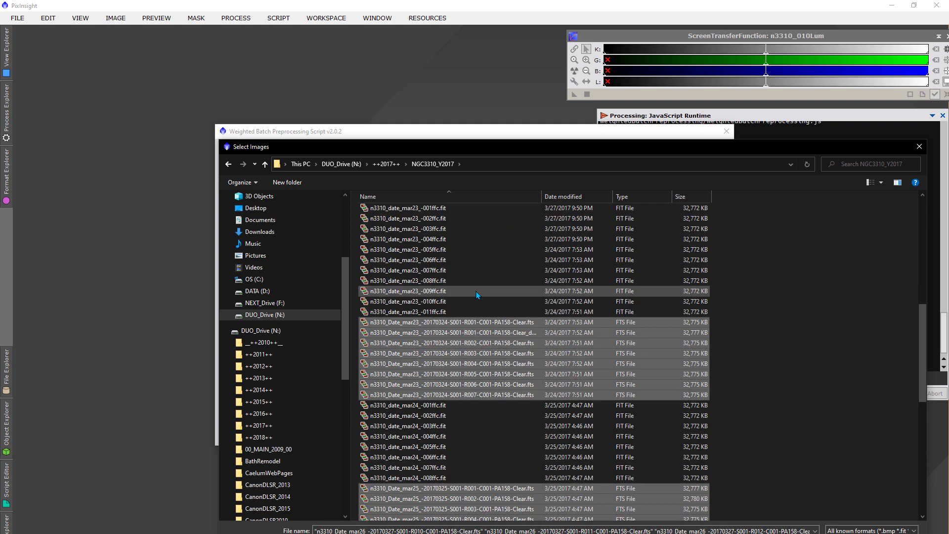
scroll(476, 291, "up", 12)
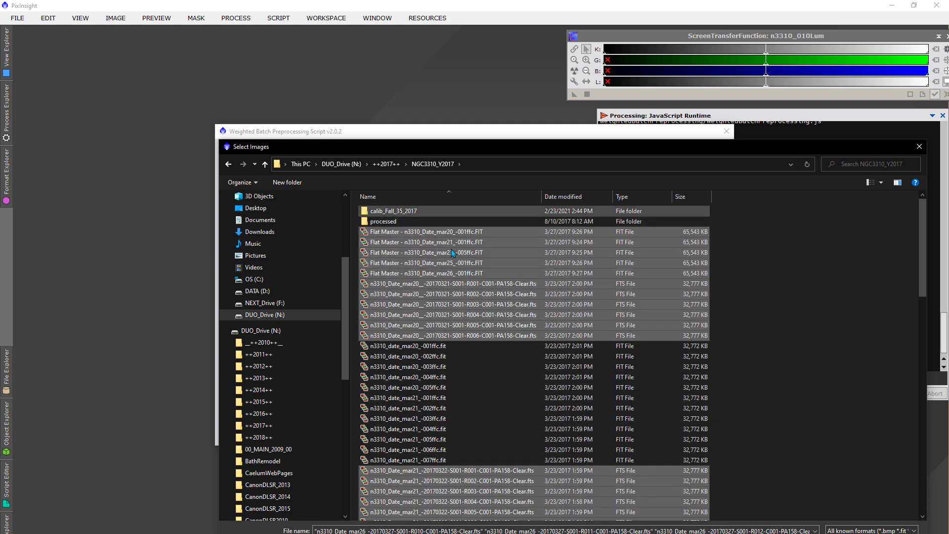
key("Return")
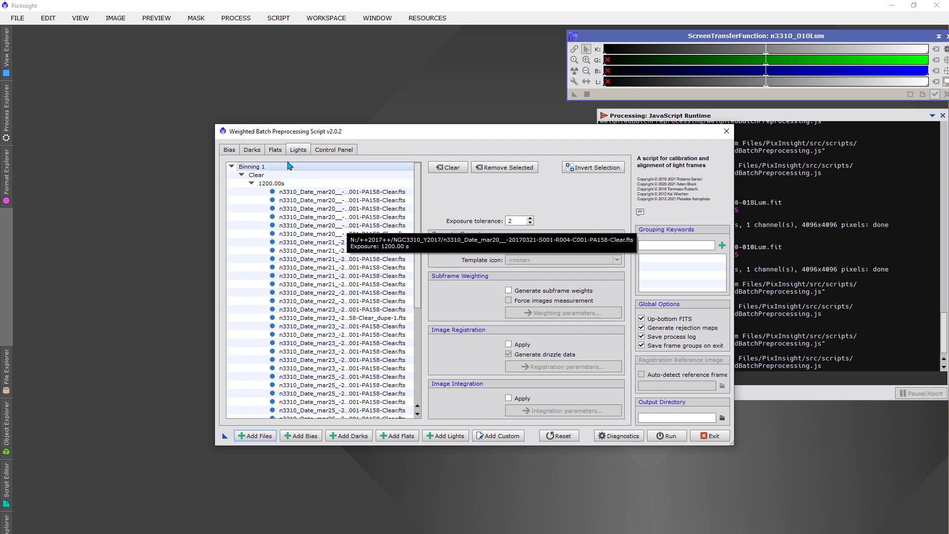
- Show the loaded flats and add DATE as a grouping keyword
left_click(273, 148)
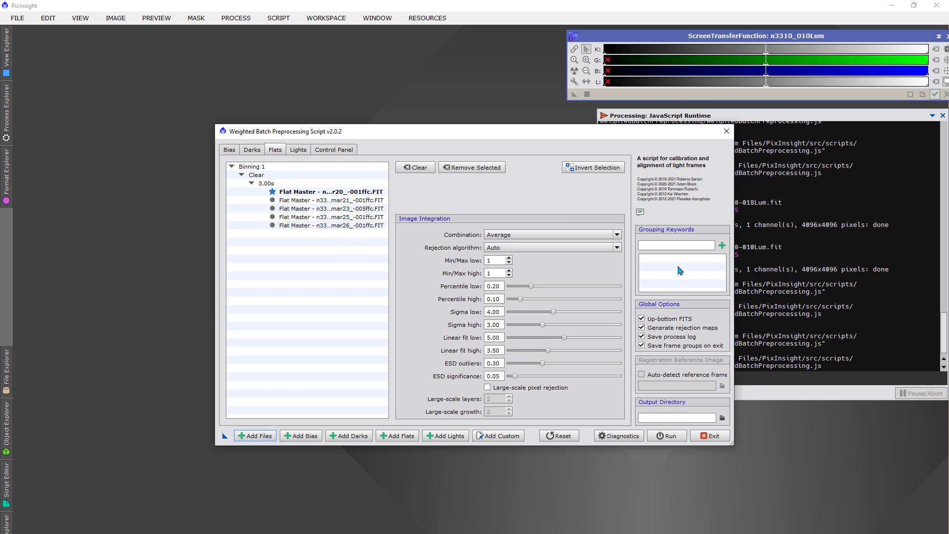
left_click(669, 246)
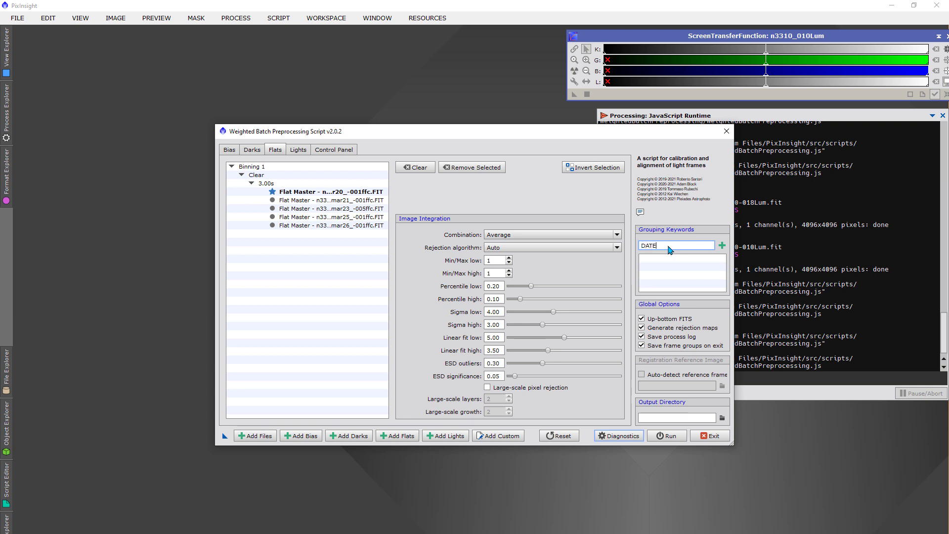
left_click(721, 245)
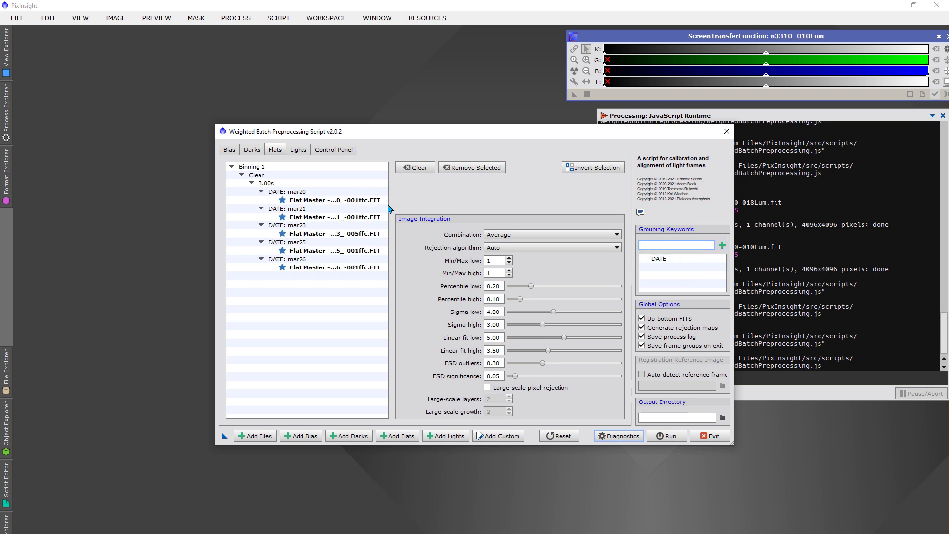
- Examine how the light and flat frames are grouped by DATE, and check the list of darks
left_click(257, 152)
left_click(271, 152)
left_click(298, 152)
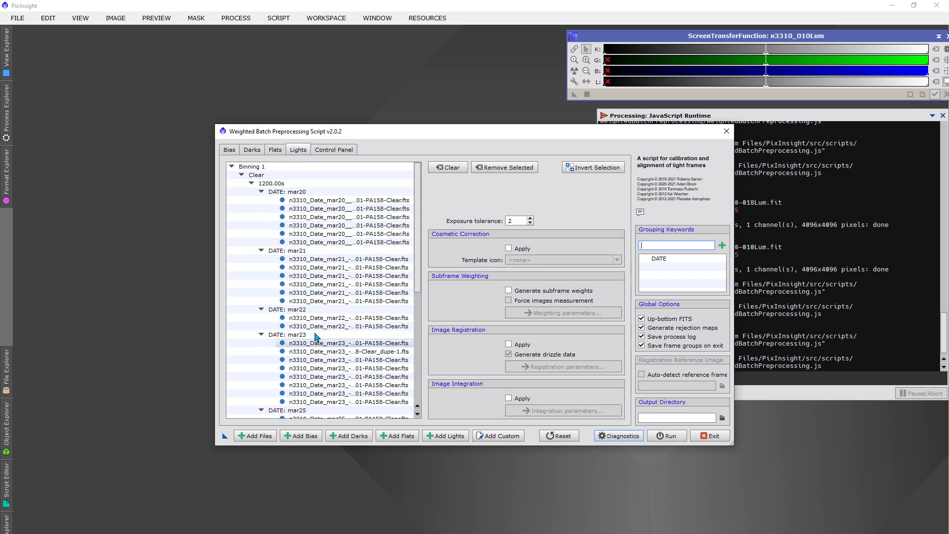
left_click(325, 225)
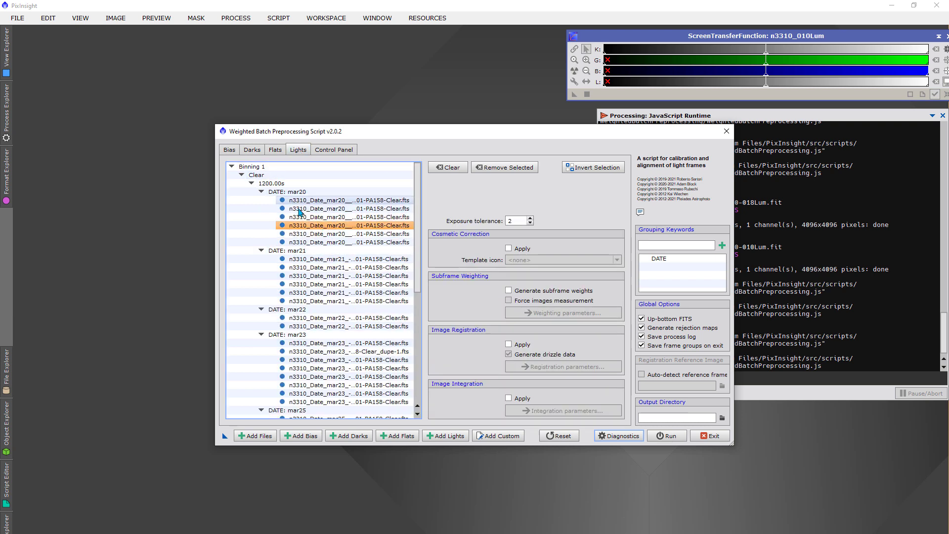
left_click(274, 151)
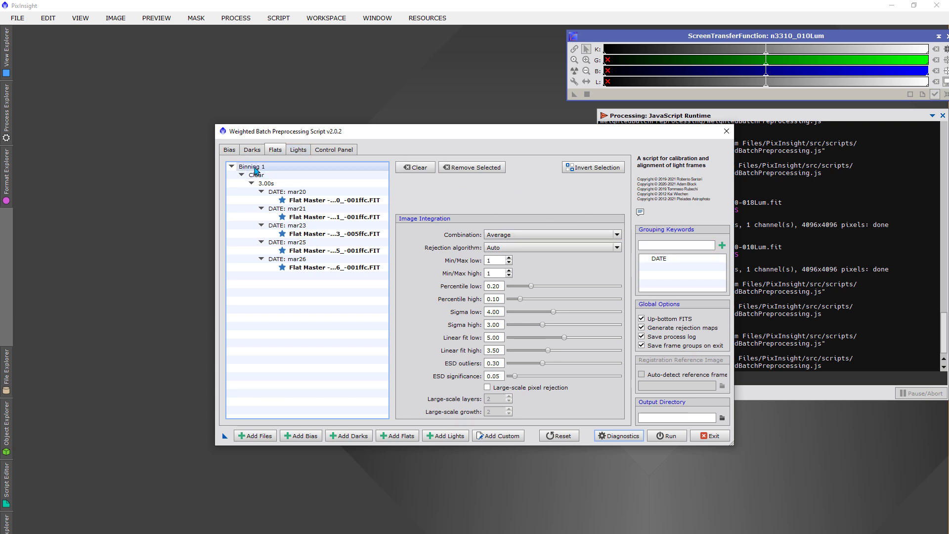
left_click(261, 439)
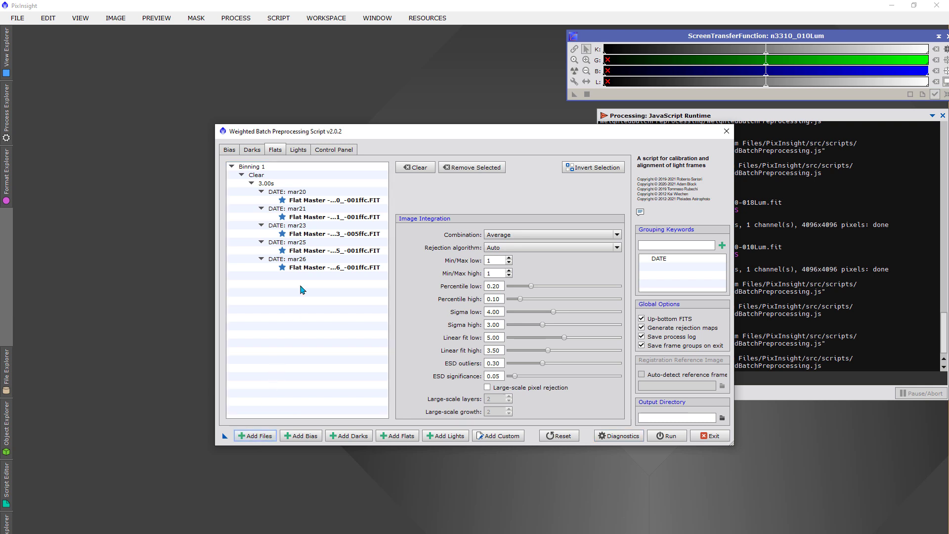
left_click(298, 150)
left_click(275, 149)
left_click(251, 149)
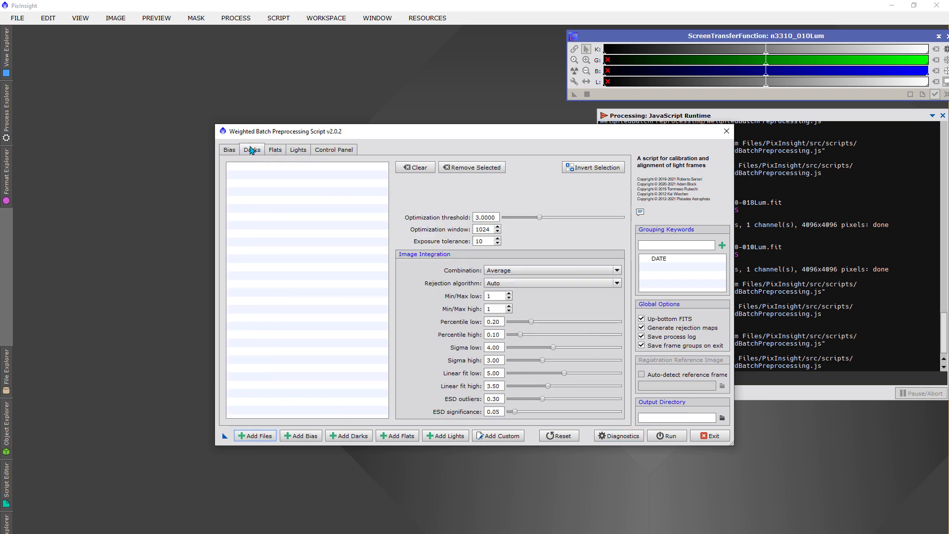
- Load all calibration files from the calib_Fall_35_2017 folder inside NGC3310_Y2017
left_click(248, 436)
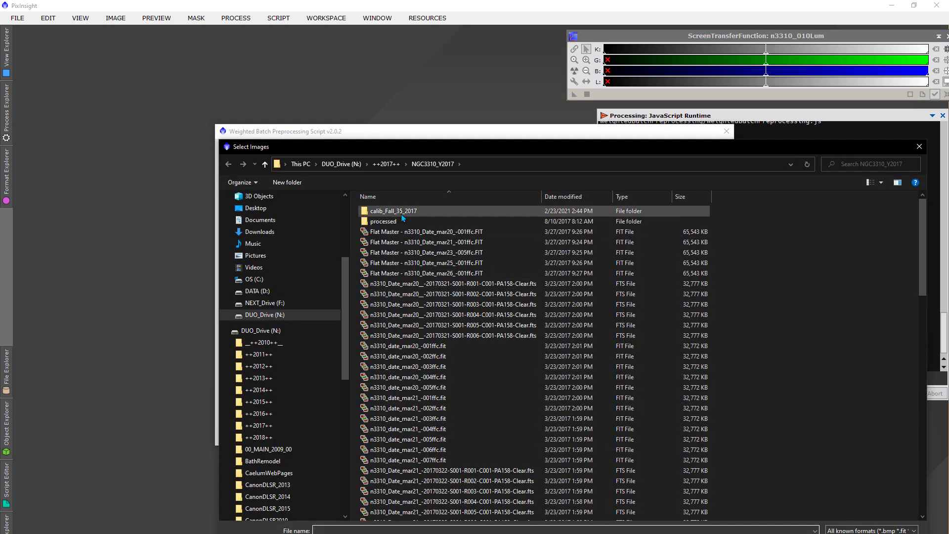
left_click(403, 252)
key("ctrl+a")
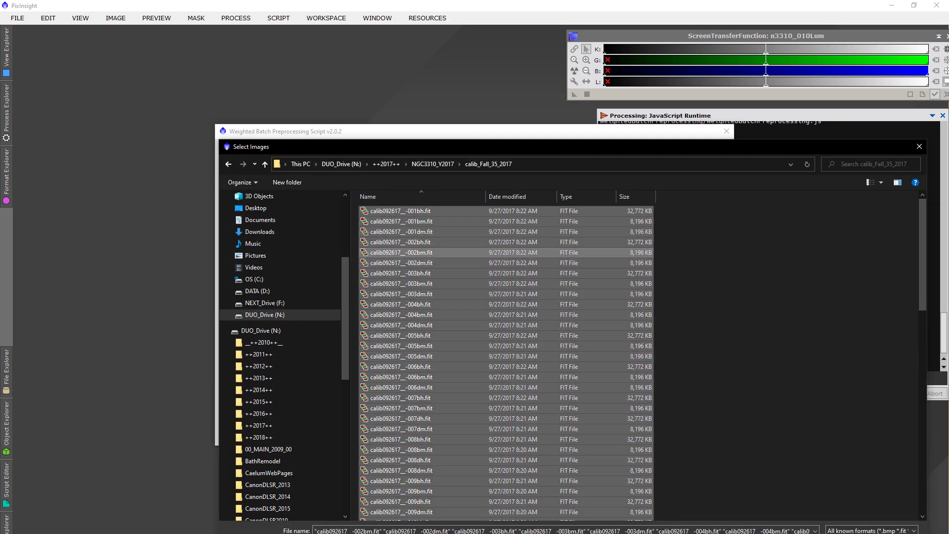
key("Return")
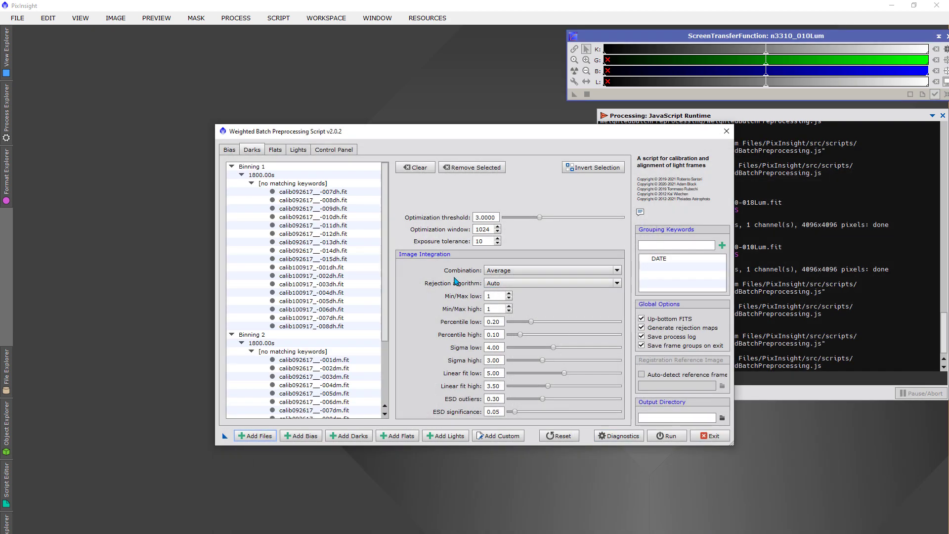
- Examine the loaded dark and bias frames and their keyword grouping for both binnings
scroll(382, 295, "down", 3)
scroll(314, 310, "up", 3)
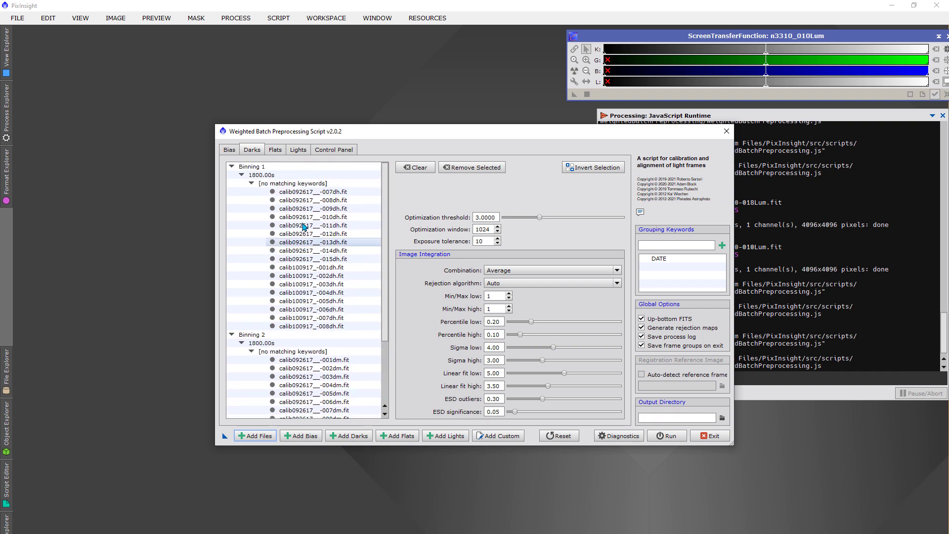
left_click(227, 153)
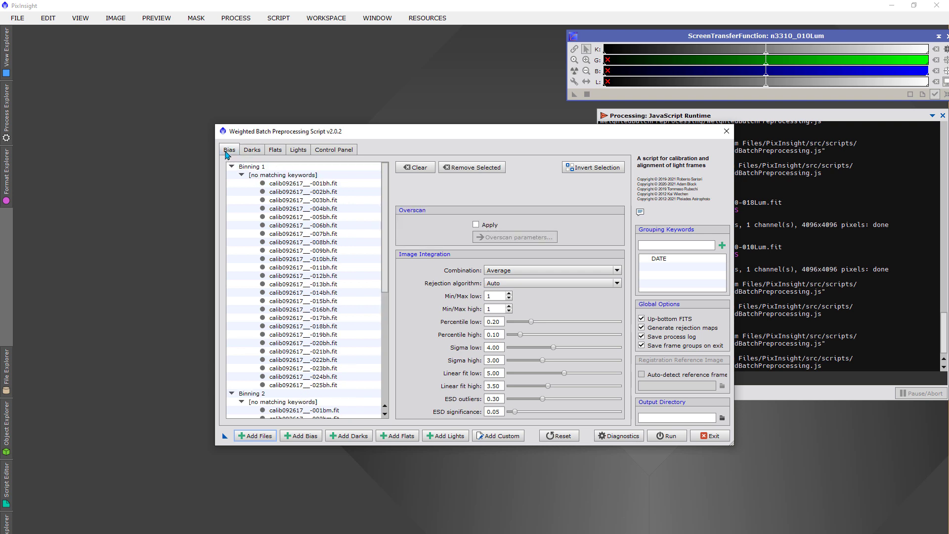
scroll(304, 322, "down", 8)
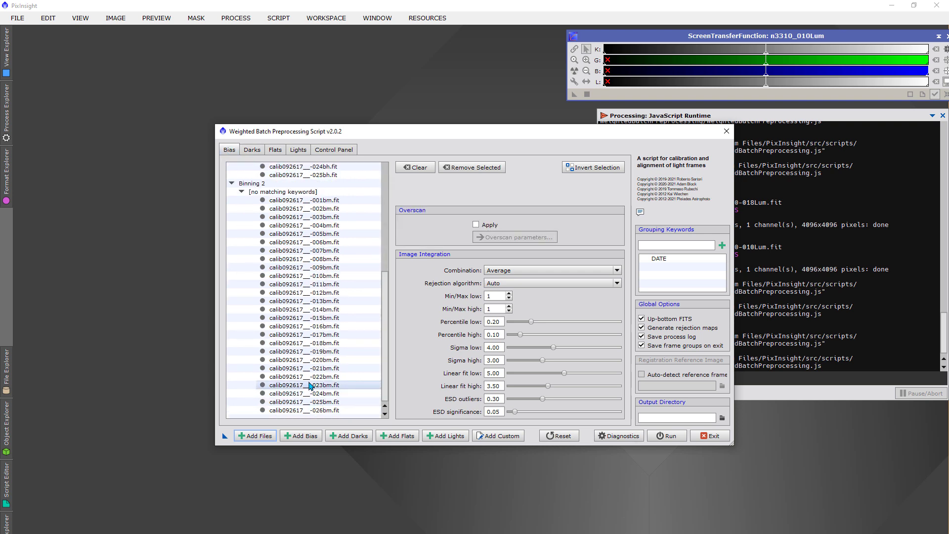
scroll(311, 381, "up", 8)
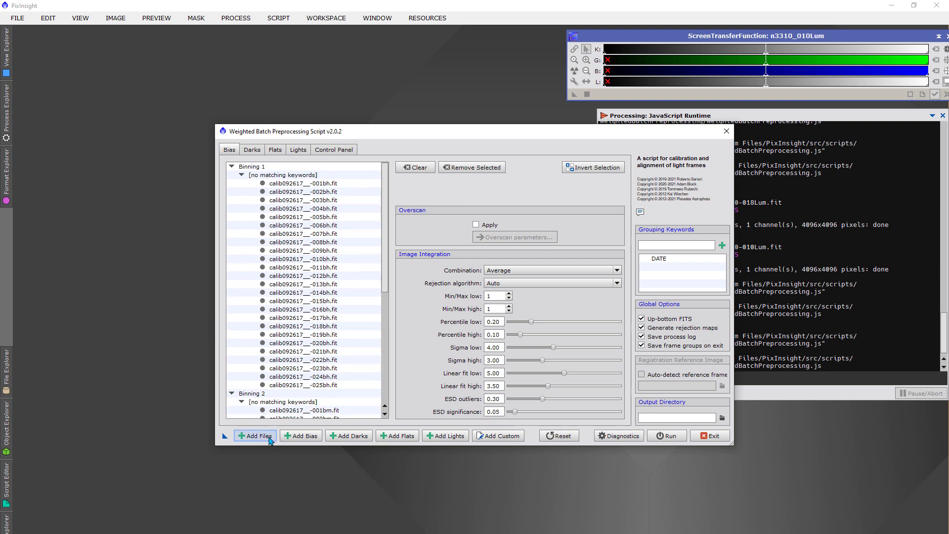
- Close the diagnostic messages, add NGC3310 as a second grouping keyword and check the bias groups
left_click(661, 245)
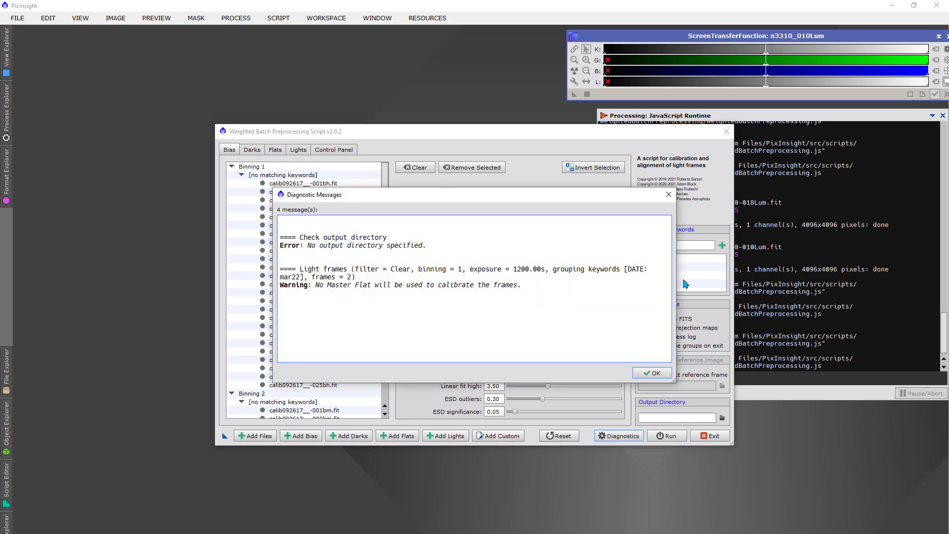
left_click(655, 374)
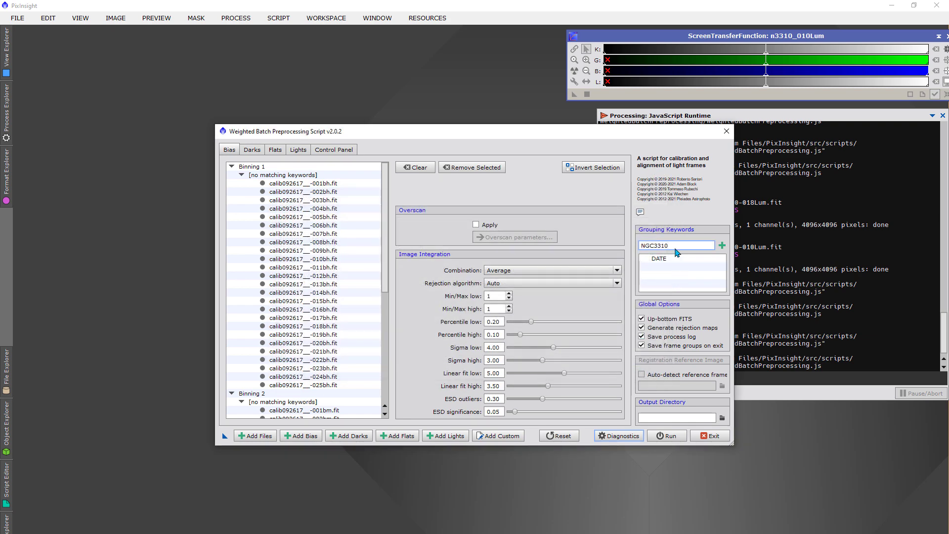
left_click(722, 246)
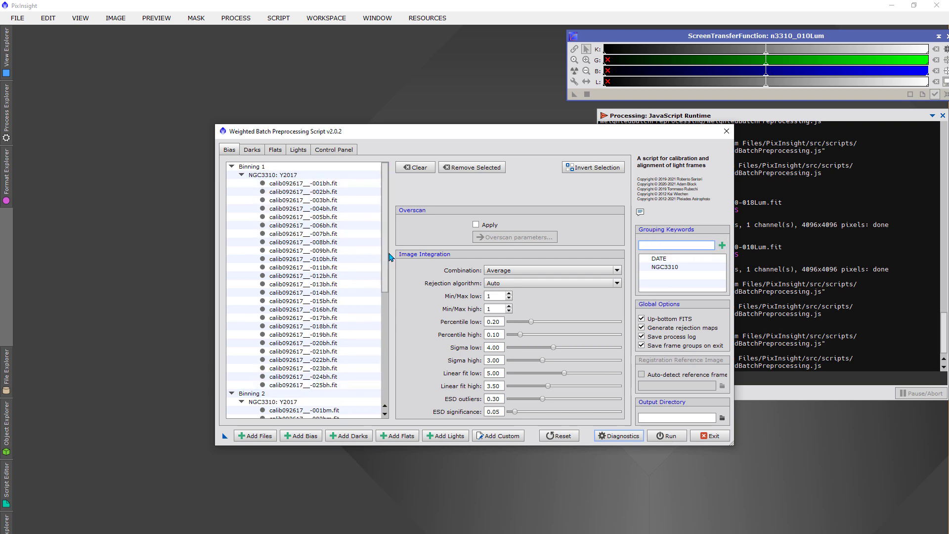
scroll(387, 272, "down", 7)
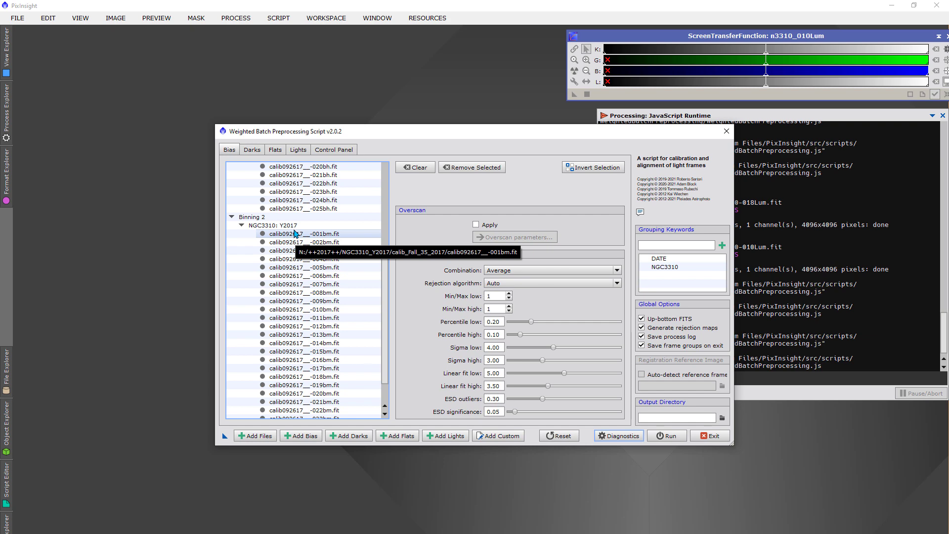
- Start adding more files and open the NGC3310_Y2011 folder inside ++2011++ on DUO_Drive
left_click(253, 436)
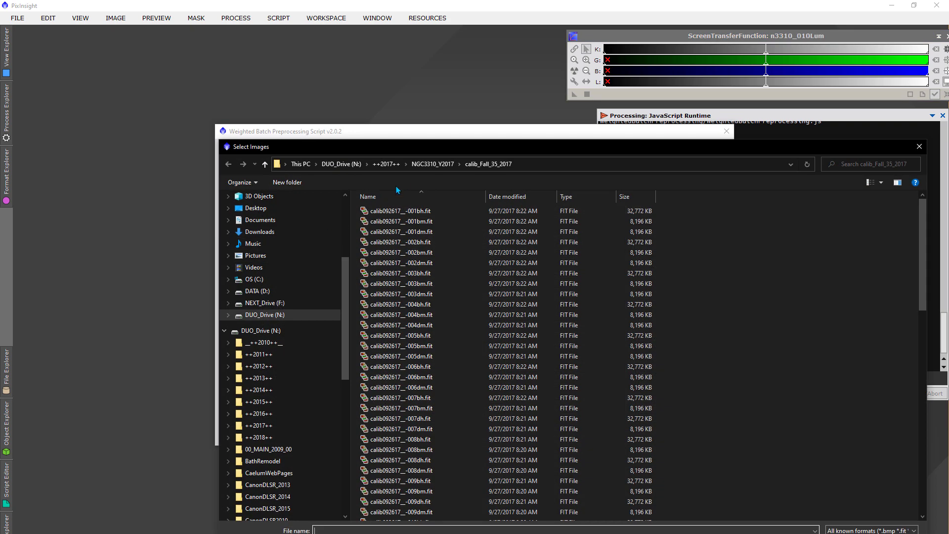
left_click(386, 165)
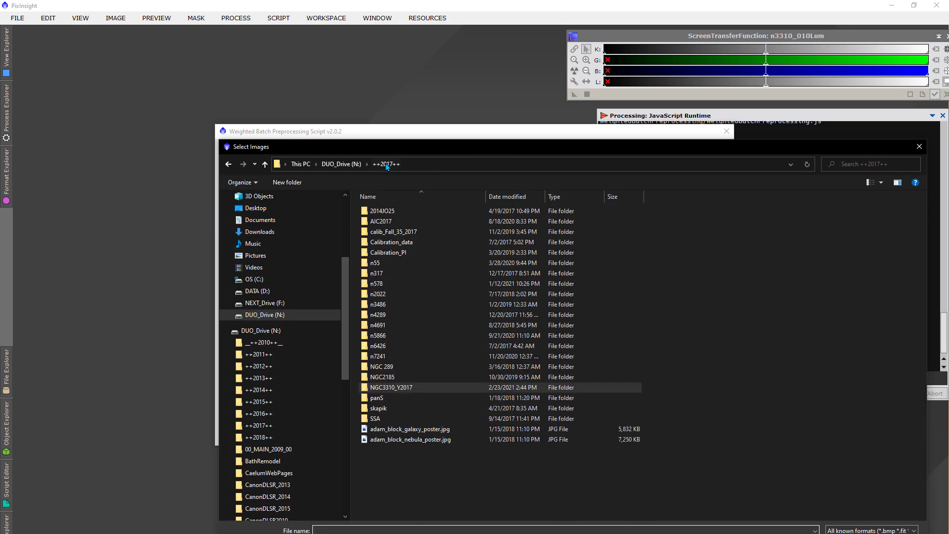
left_click(361, 164)
double_click(396, 221)
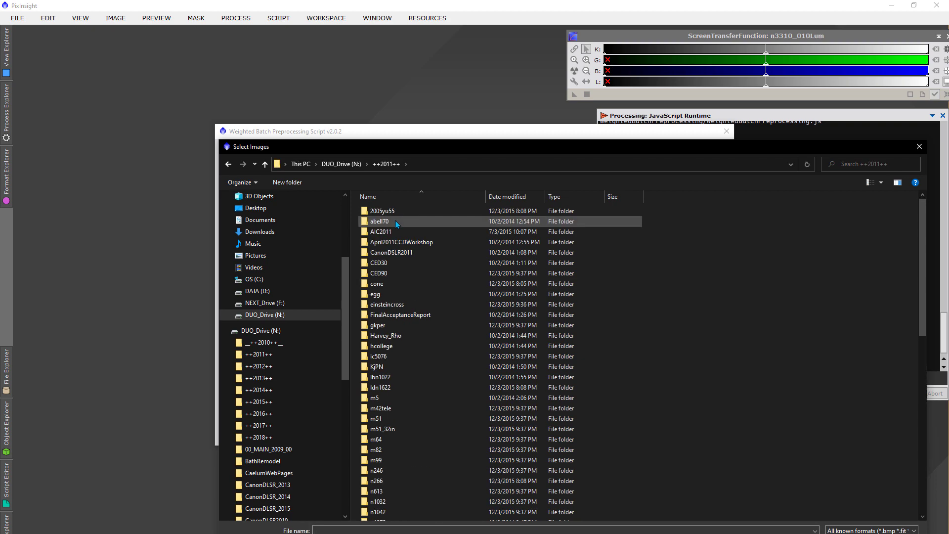
scroll(393, 459, "down", 13)
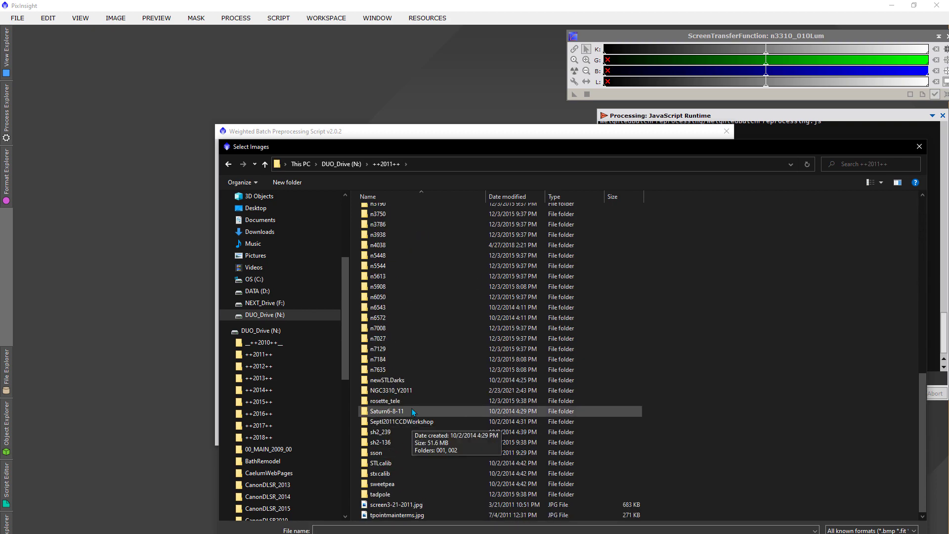
double_click(415, 390)
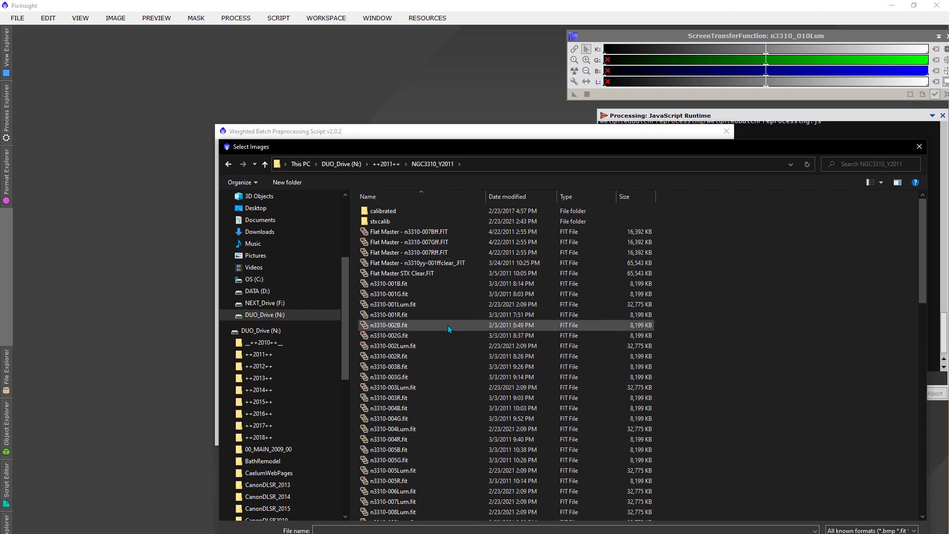
- Load the files from Flat Master - n3310-007Bff.FIT through n3310-031Lum.fit, leaving out Flat Master STX Clear.FIT
left_click(410, 231)
scroll(408, 399, "down", 14)
scroll(410, 400, "down", 6)
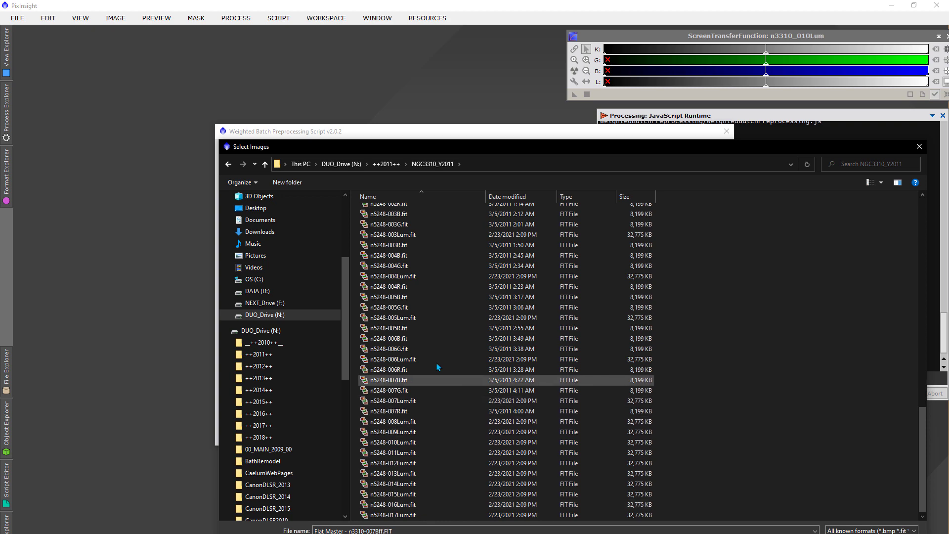
scroll(405, 252, "up", 4)
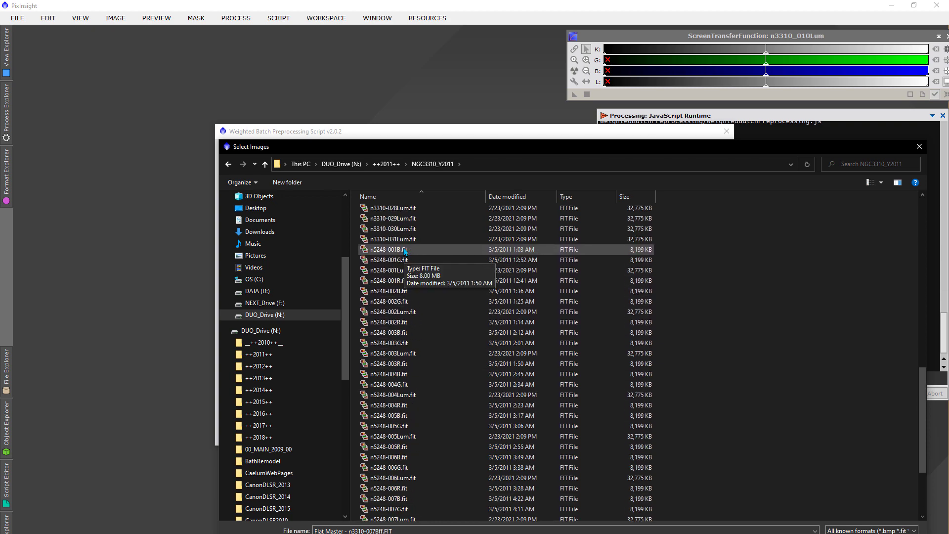
left_click(410, 239, "shift")
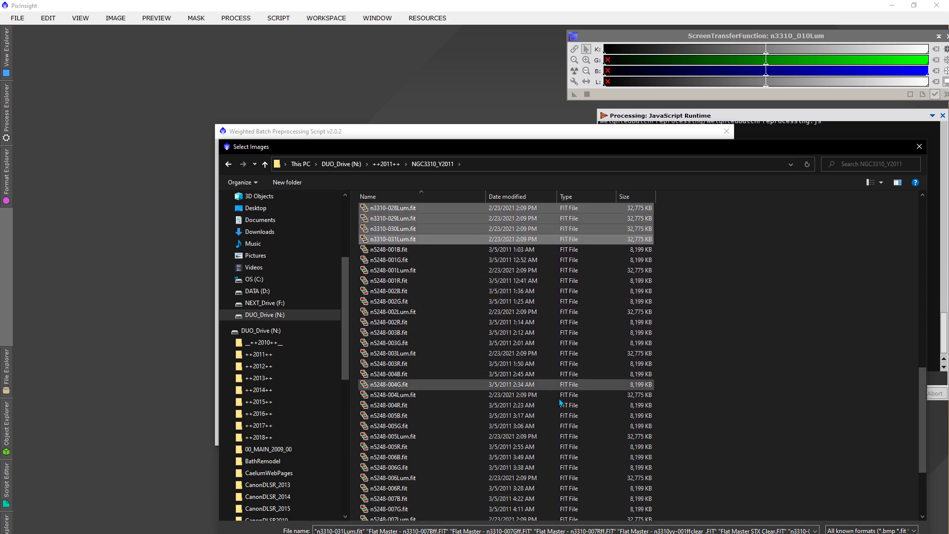
scroll(428, 396, "up", 8)
scroll(410, 395, "up", 5)
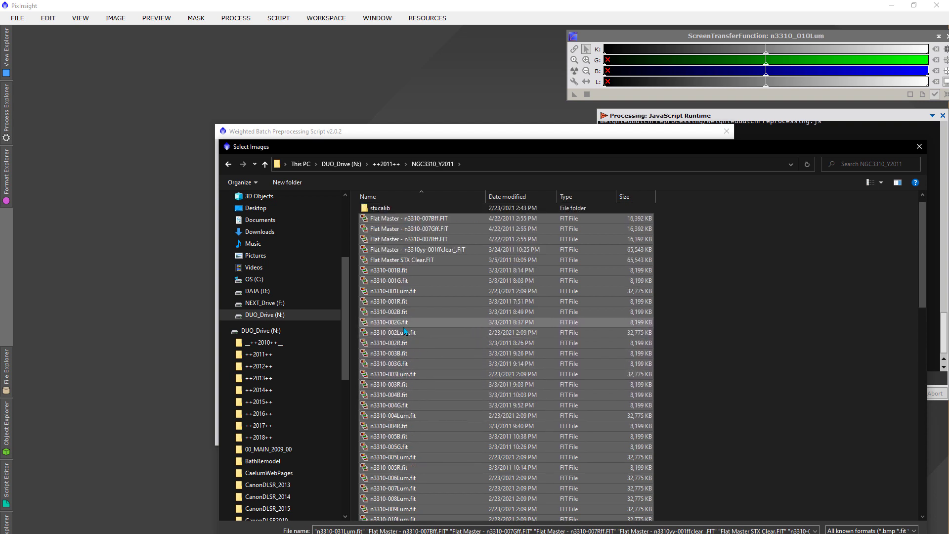
scroll(410, 336, "up", 2)
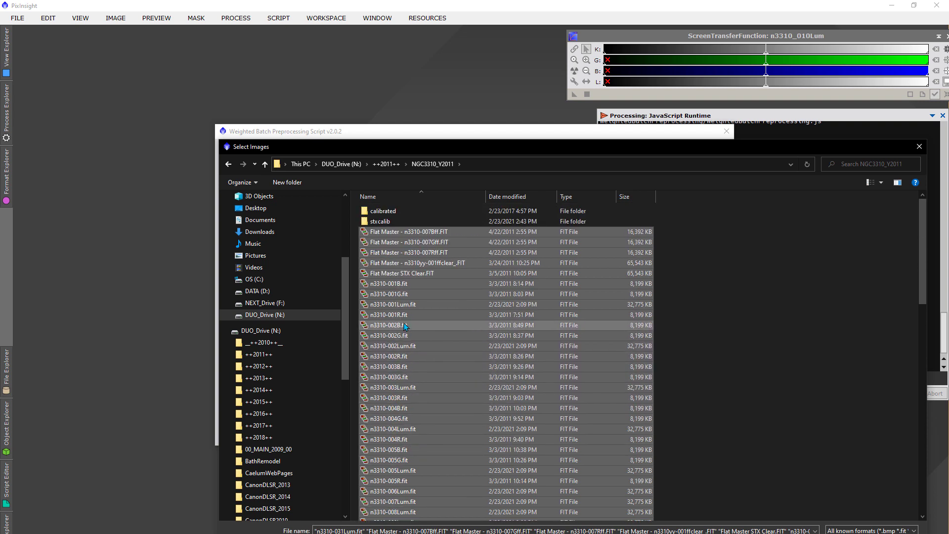
left_click(432, 275, "ctrl")
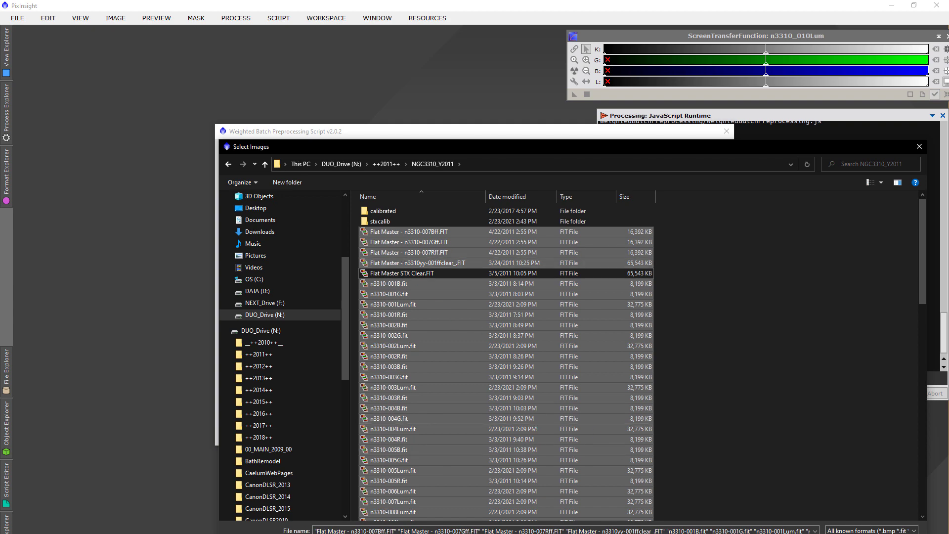
key("Return")
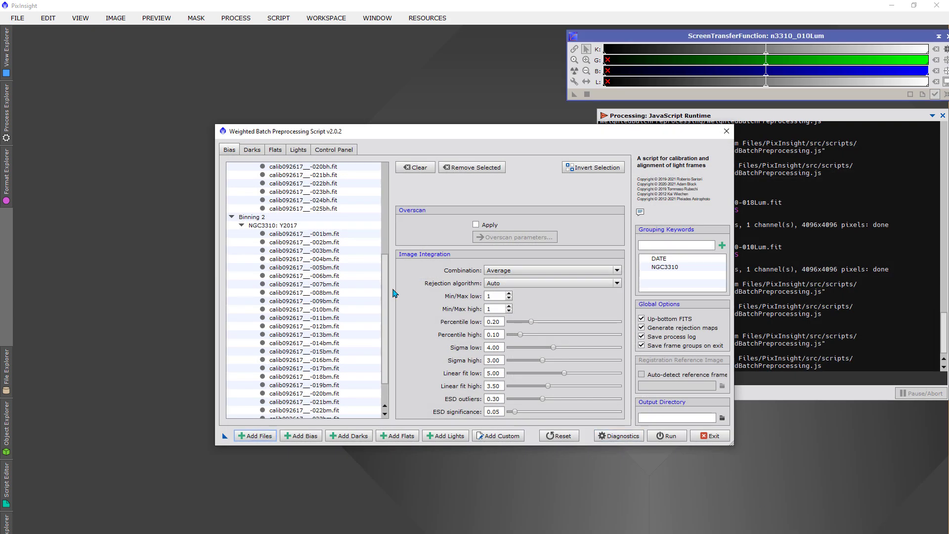
- Examine the keyword grouping of the loaded light frames for every filter in both binnings and return to the bias frames
left_click_drag(387, 274, 385, 310)
left_click(297, 150)
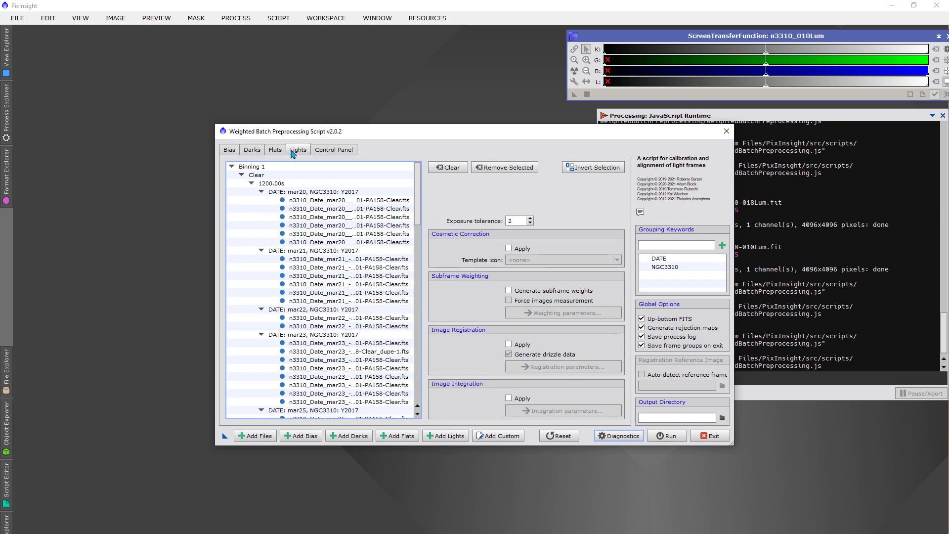
left_click_drag(417, 209, 433, 300)
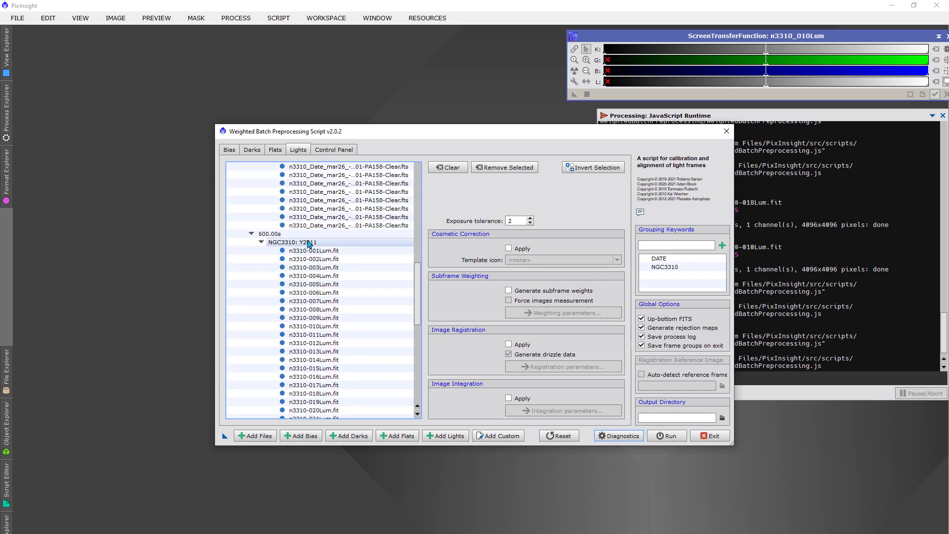
scroll(423, 257, "down", 7)
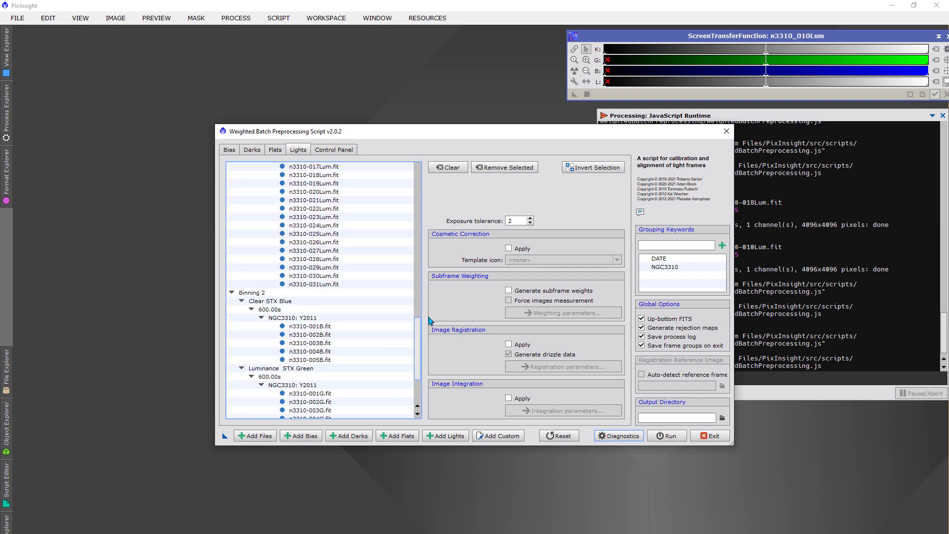
scroll(425, 248, "up", 2)
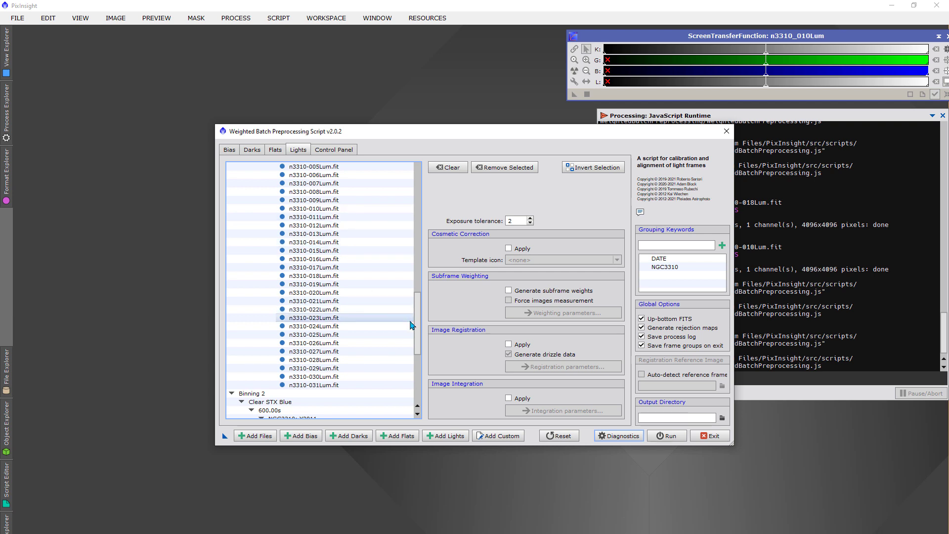
left_click_drag(417, 327, 419, 266)
scroll(366, 275, "down", 18)
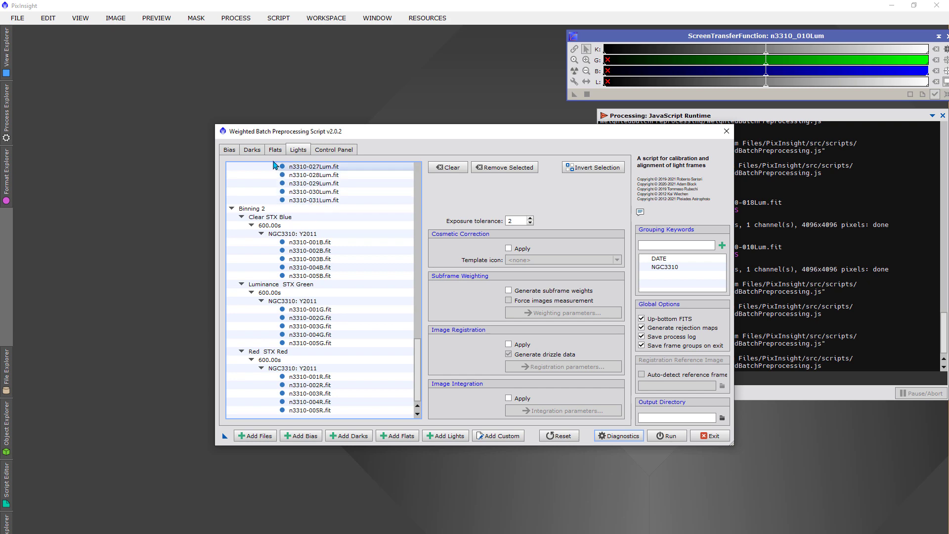
left_click(230, 151)
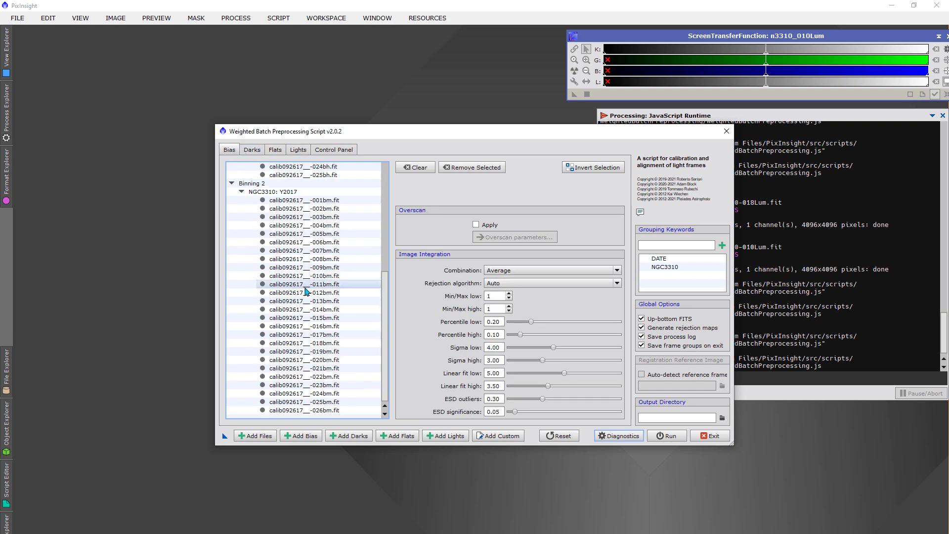
- Load Bias Master bin1x1 and bin2x2 plus the bin1x1 and bin2x2 -35C 1800 seconds dark masters from the stxcalib folder
left_click(269, 440)
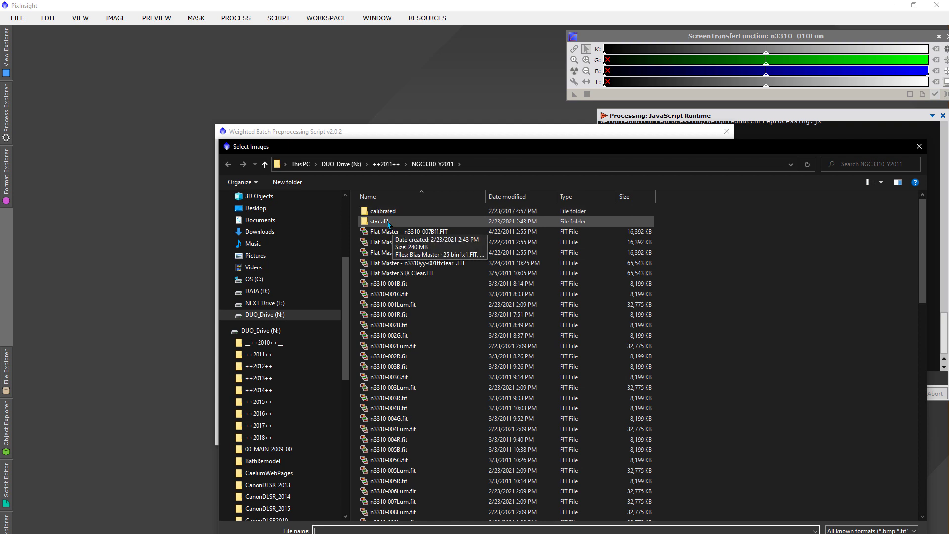
double_click(381, 221)
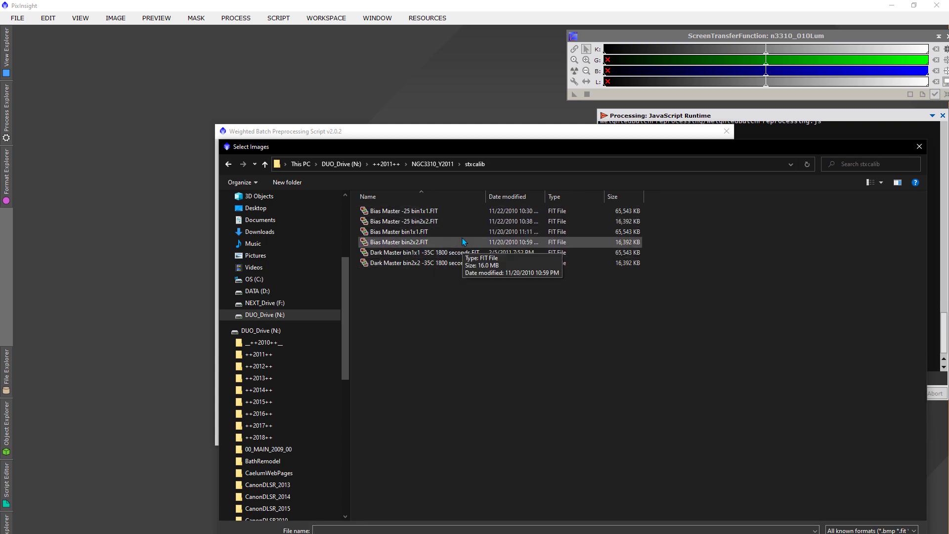
left_click(451, 255)
left_click(451, 263, "shift")
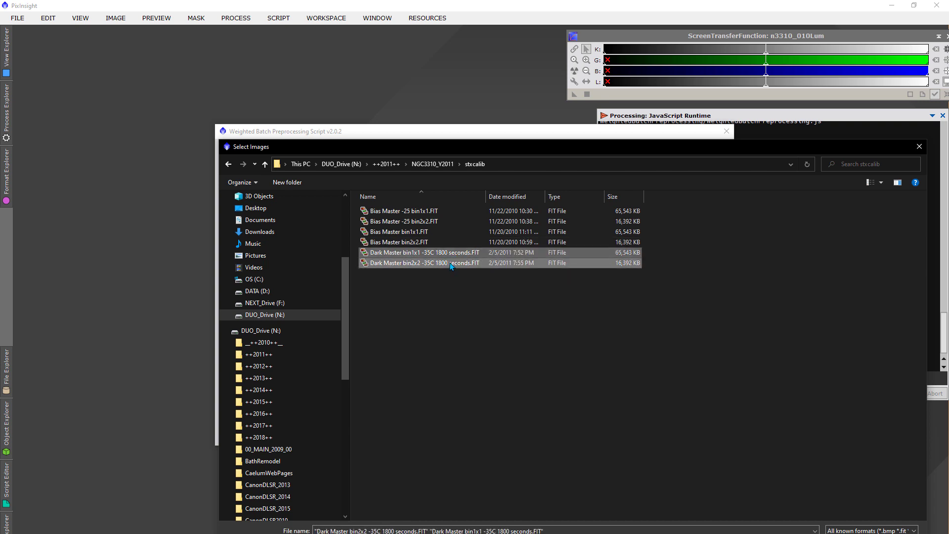
left_click(424, 232, "ctrl")
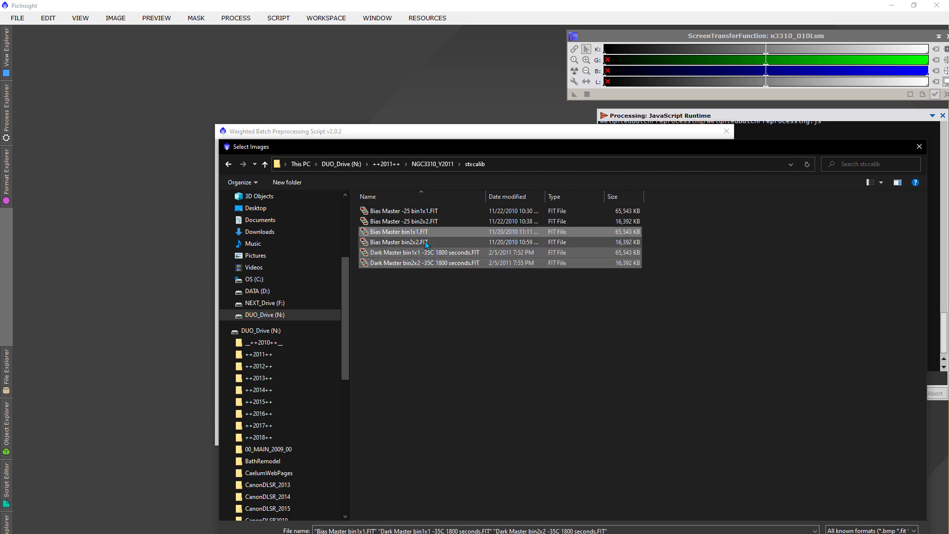
left_click(424, 241, "ctrl")
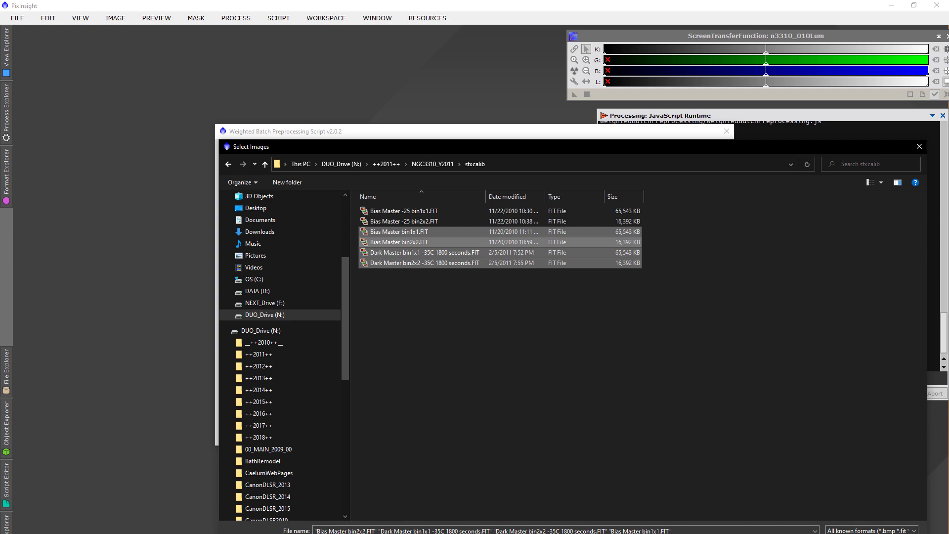
key("Return")
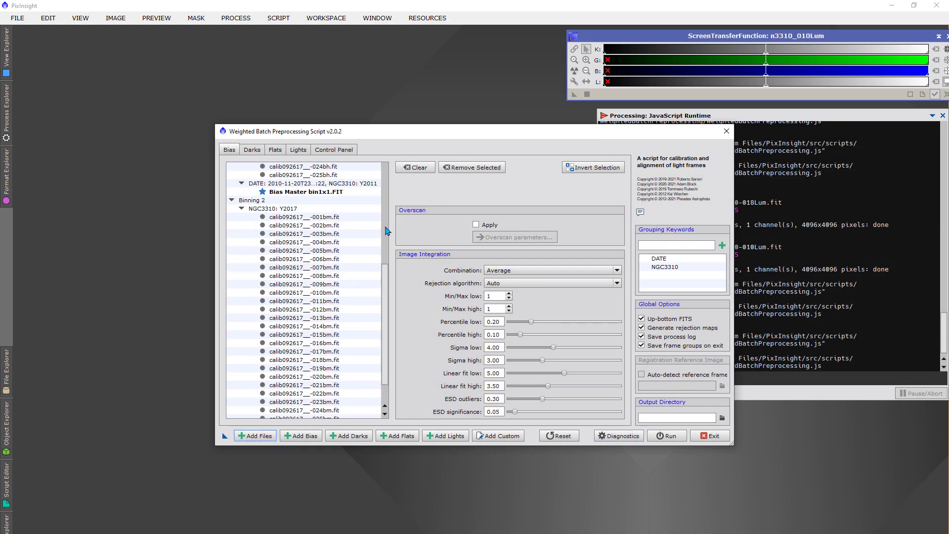
- Remove the NGC3310 grouping keyword, check how the bias frames group without it, and add NGC3310 again
scroll(386, 200, "up", 6)
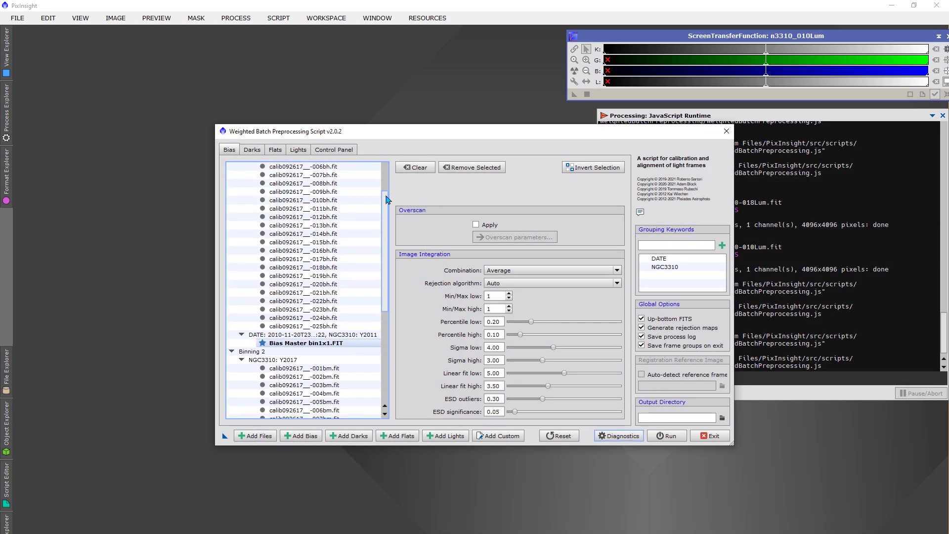
scroll(386, 200, "up", 3)
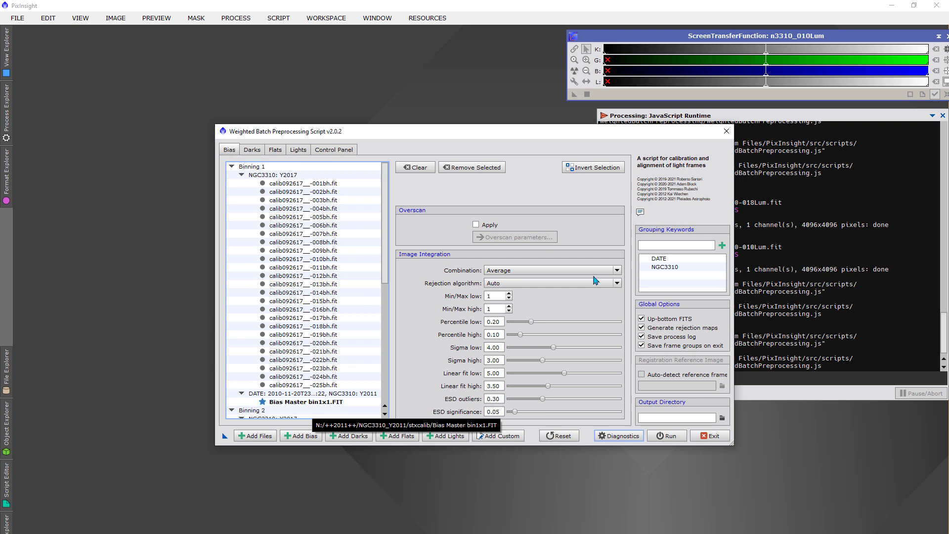
left_click(665, 261)
left_click(672, 267)
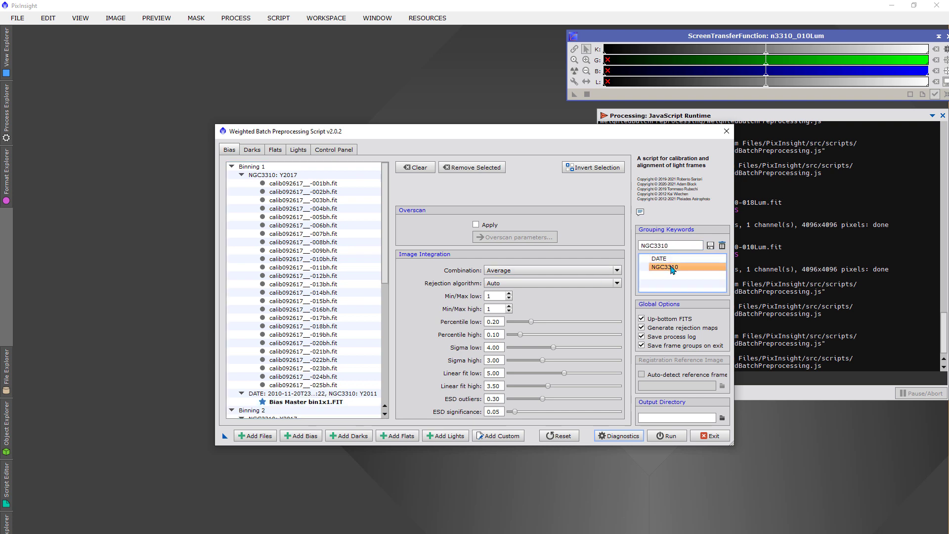
left_click(722, 246)
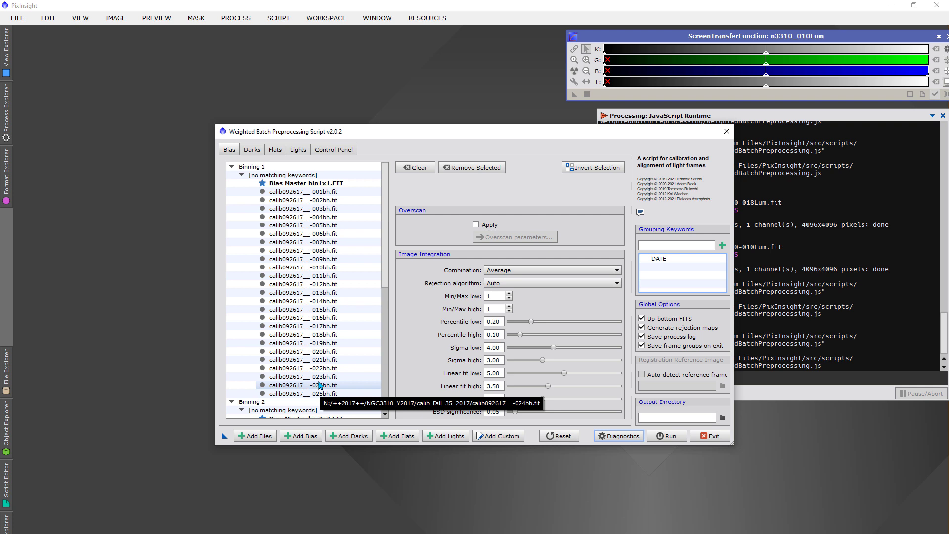
left_click(658, 247)
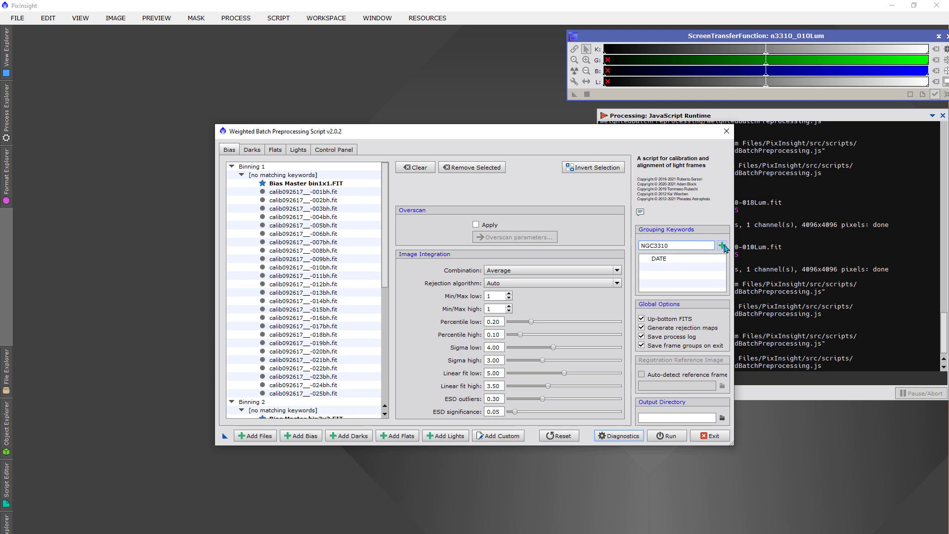
left_click(722, 245)
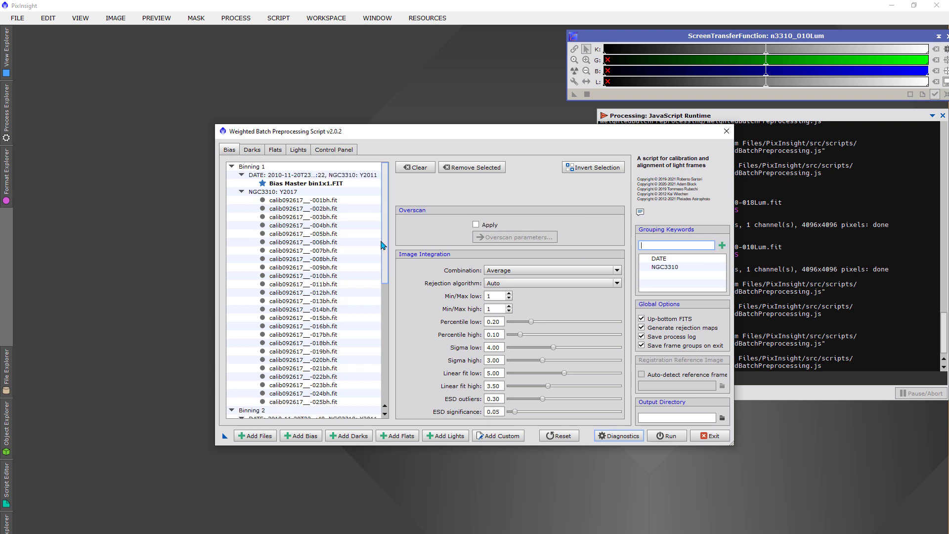
- Check the keyword grouping of the dark, flat and light frames
left_click(252, 151)
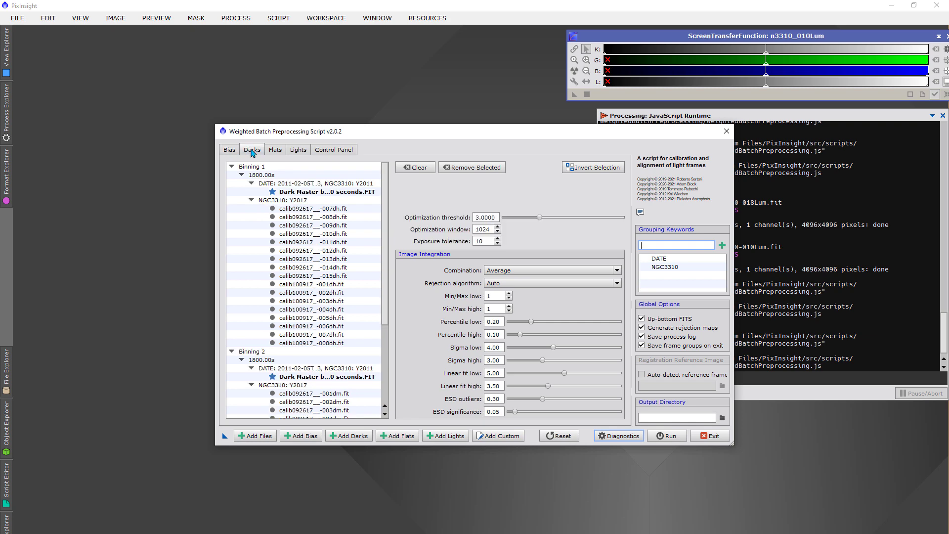
left_click(275, 150)
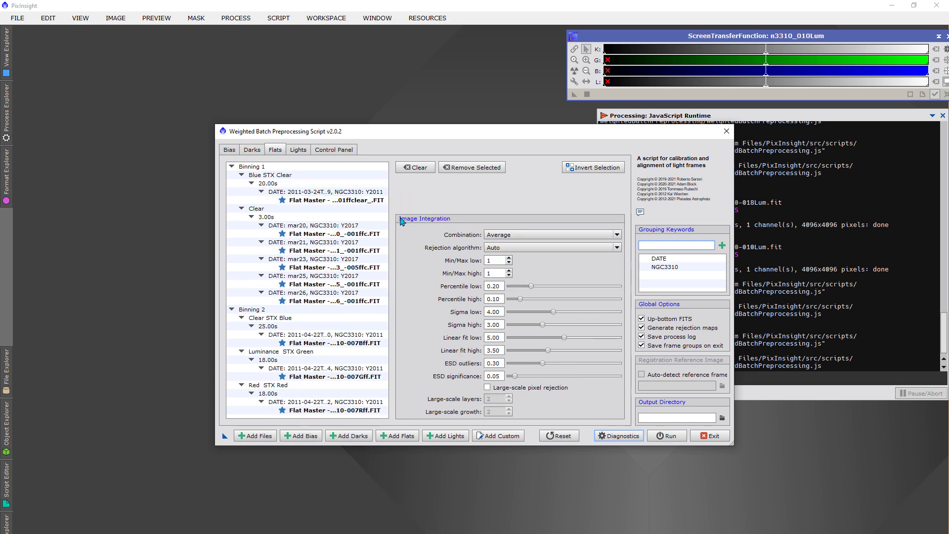
left_click(302, 149)
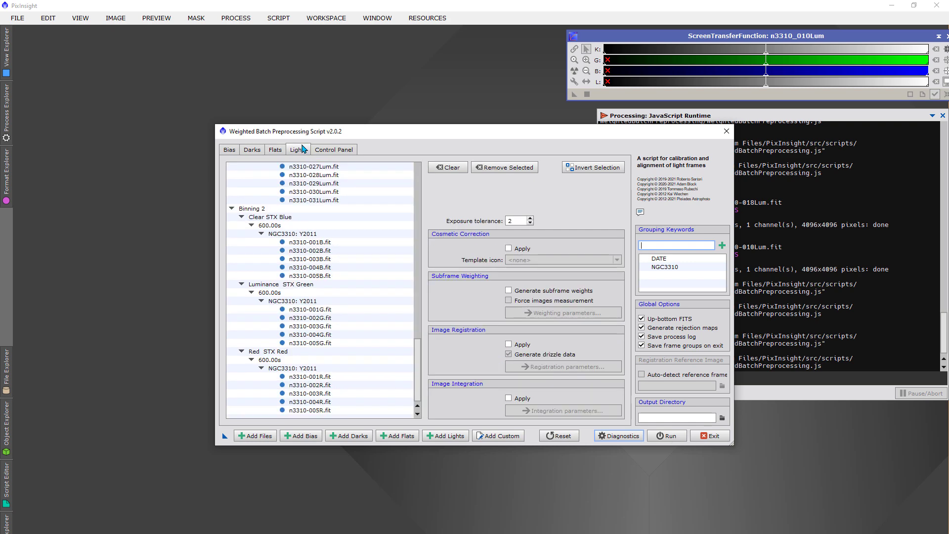
- Show the Control Panel overview and move and widen the script window to fit all table columns
left_click(350, 151)
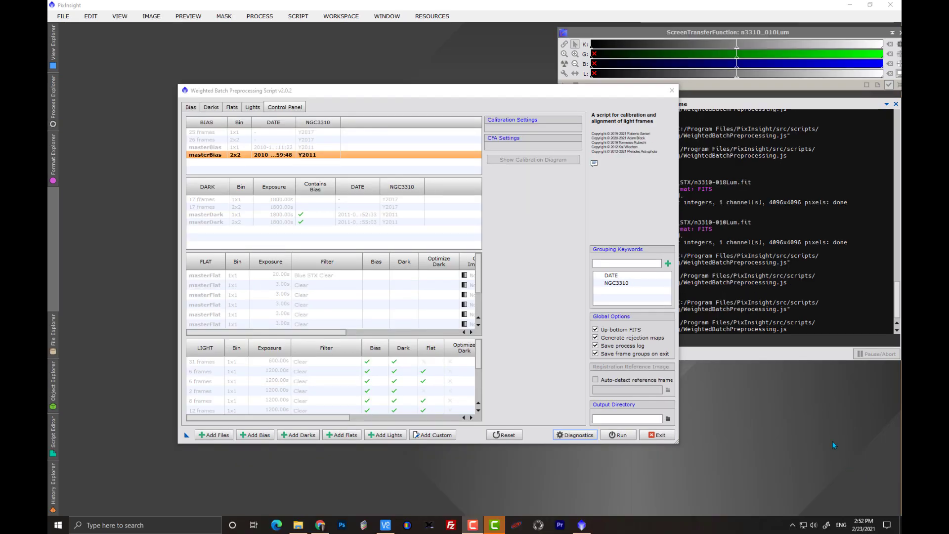
left_click_drag(677, 441, 849, 441)
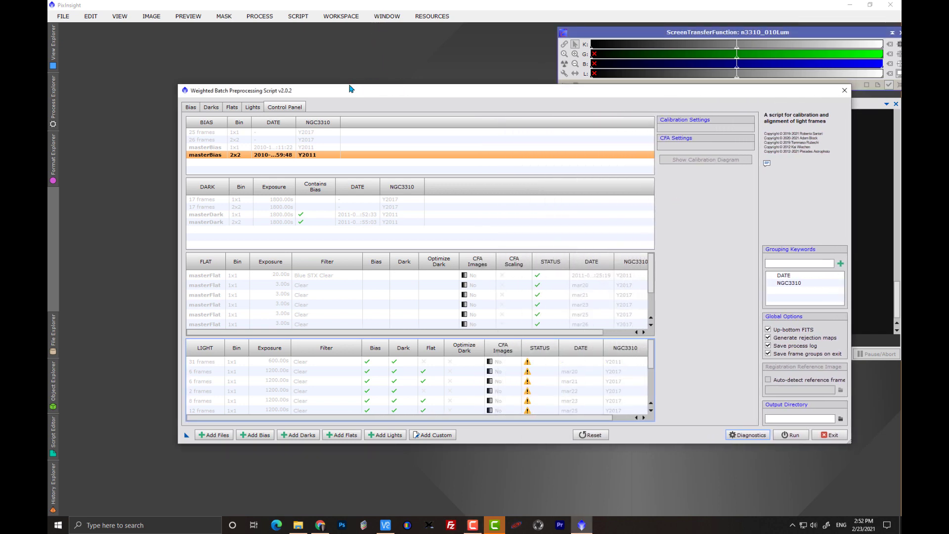
left_click_drag(350, 89, 215, 61)
left_click_drag(765, 424, 844, 421)
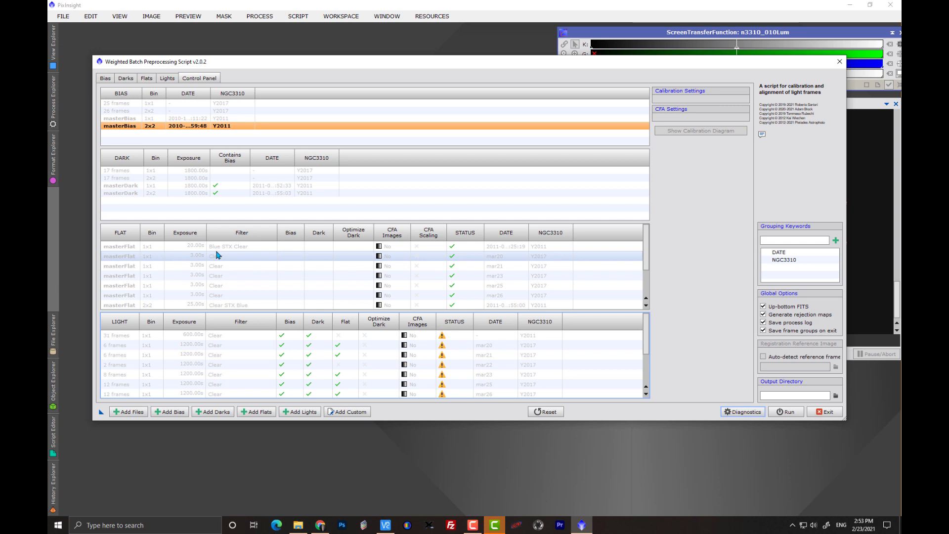
- Check which lights match the mar25 master flat and enable Optimize Master Dark for the 600 s Y2011 Clear light group
left_click(220, 285)
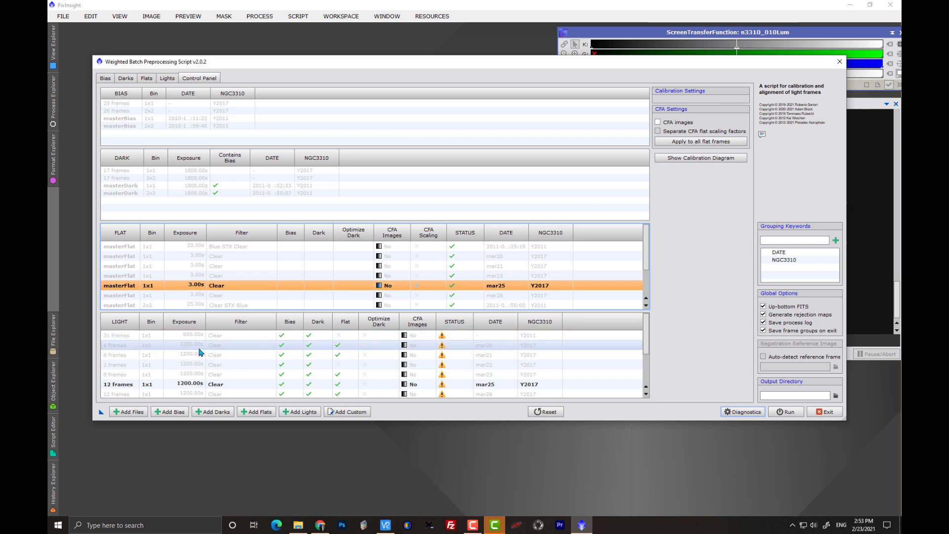
left_click(348, 336)
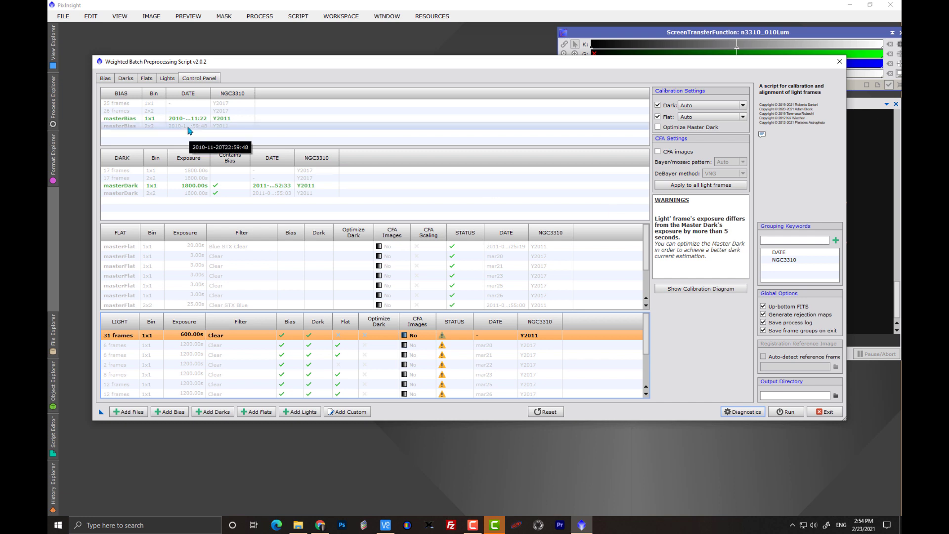
left_click(657, 128)
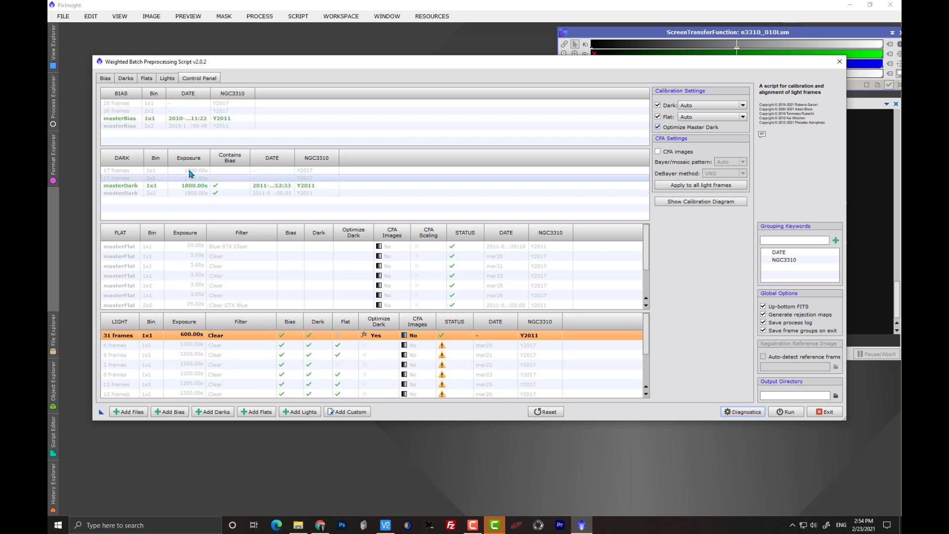
- Enable Optimize Master Dark for the remaining light groups, starting with the 1200 s mar20 Y2017 Clear group
left_click(200, 346)
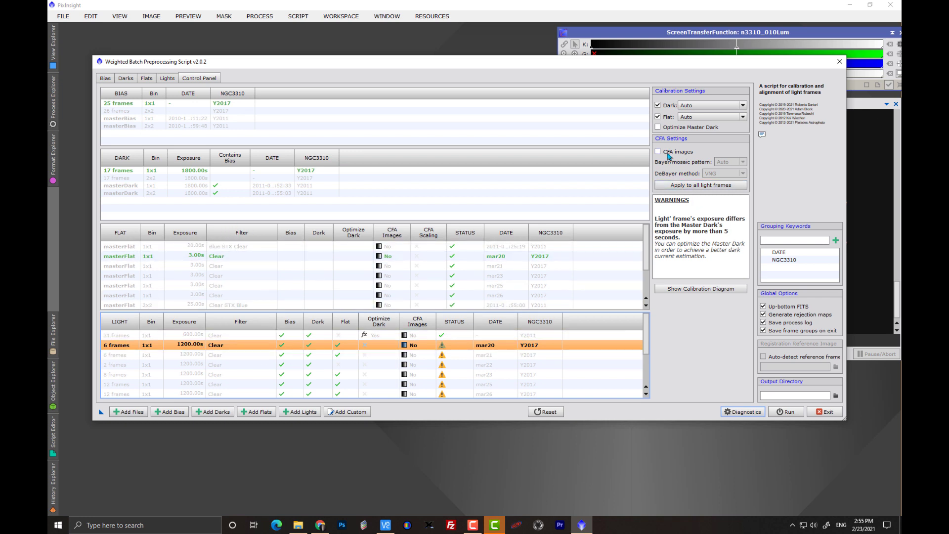
left_click(658, 127)
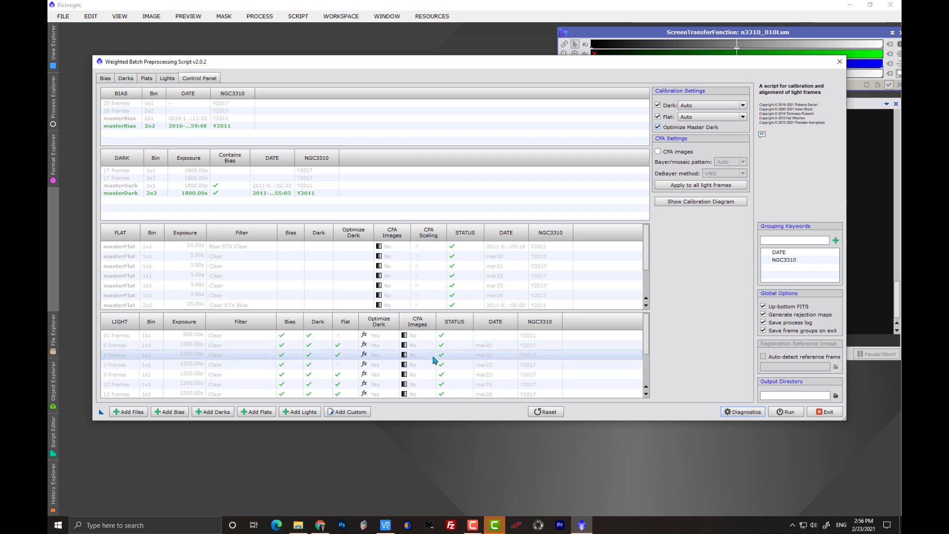
- Assign the 20 s Blue STX Clear master flat to the 600 s Y2011 Clear light group
left_click(373, 335)
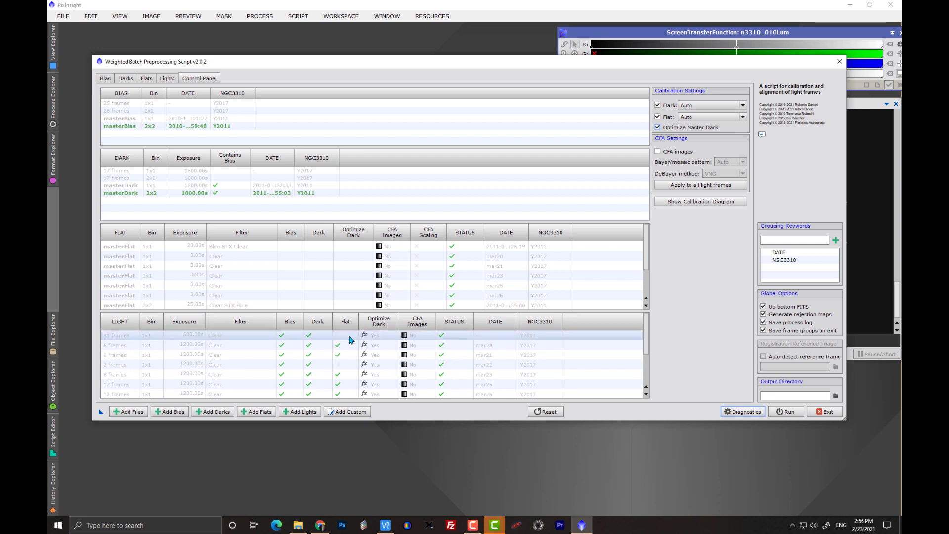
left_click(342, 355)
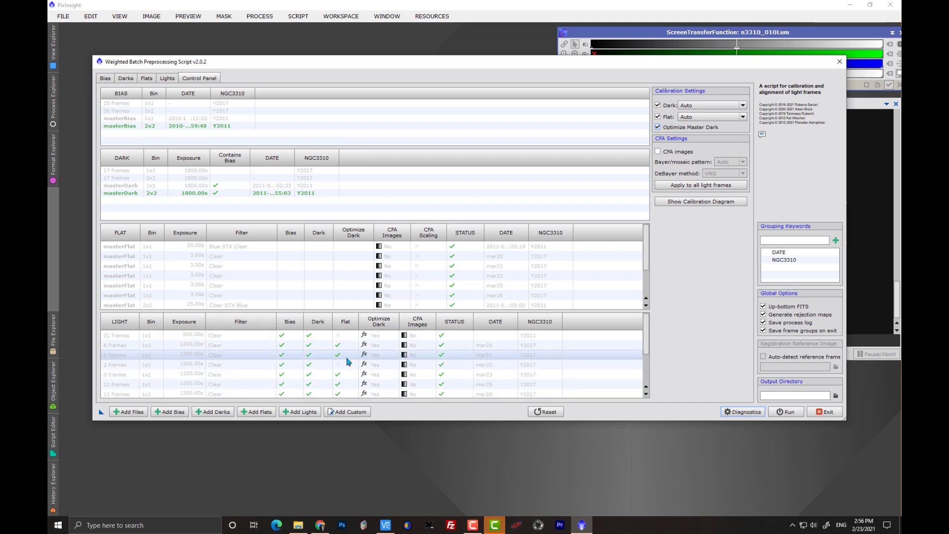
left_click(347, 336)
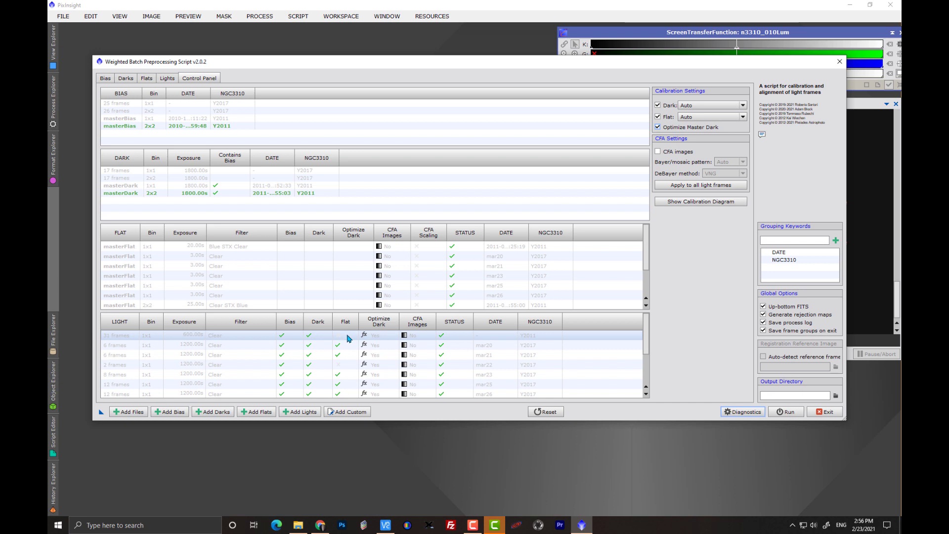
left_click(345, 338)
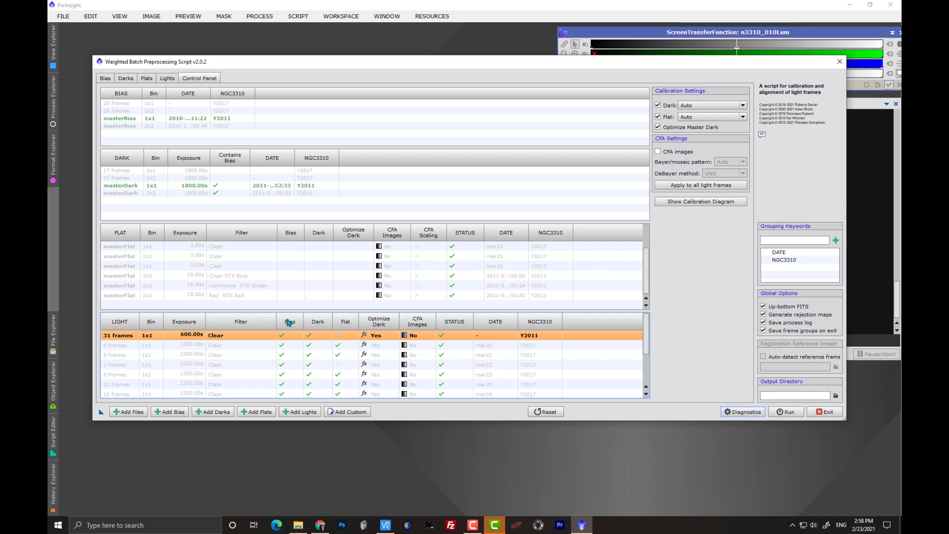
scroll(263, 271, "up", 4)
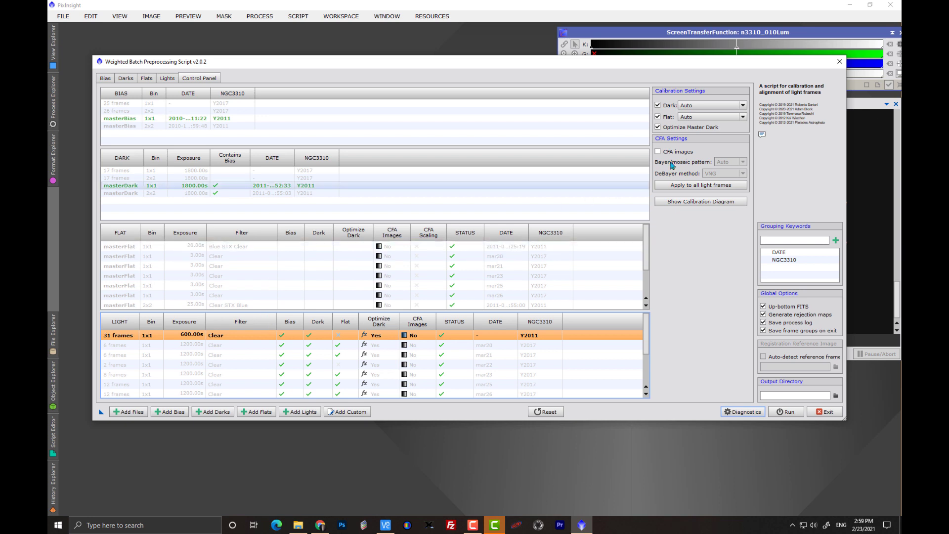
left_click(742, 118)
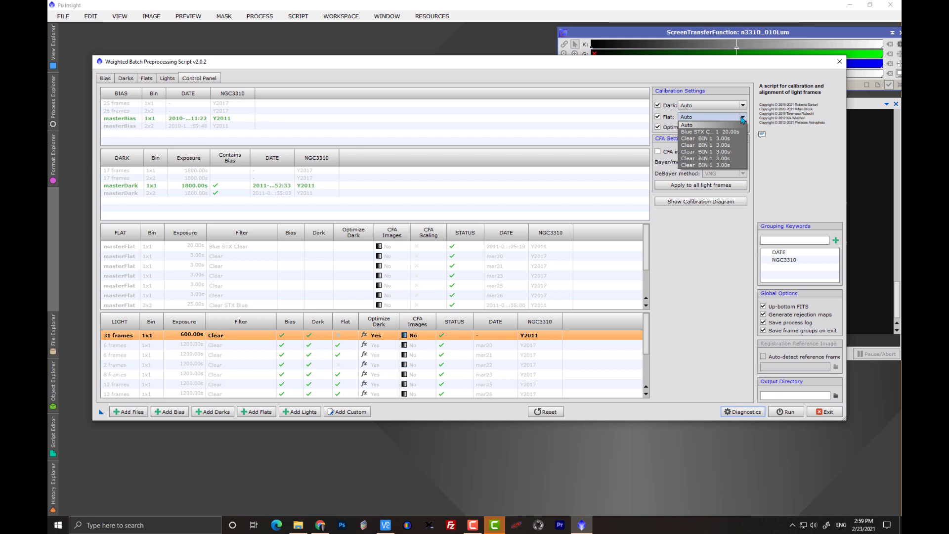
left_click(734, 132)
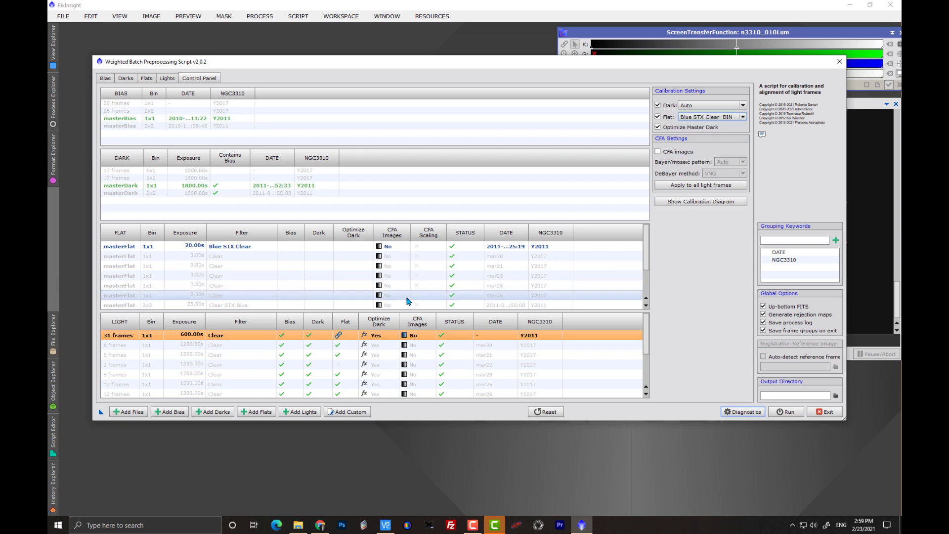
- Assign the 3 s Clear master flat dated mar23 to the 1200 s mar22 Y2017 light group
scroll(256, 336, "down", 1)
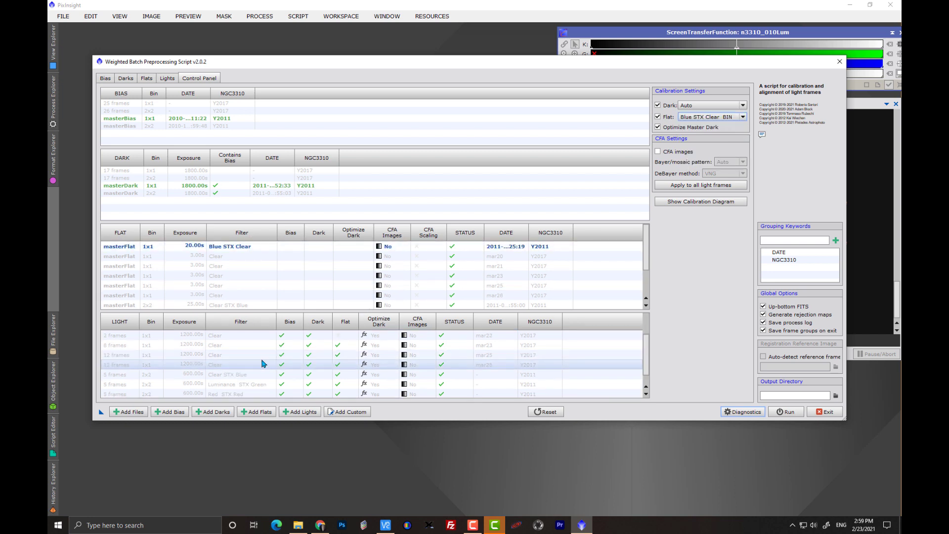
left_click(258, 340)
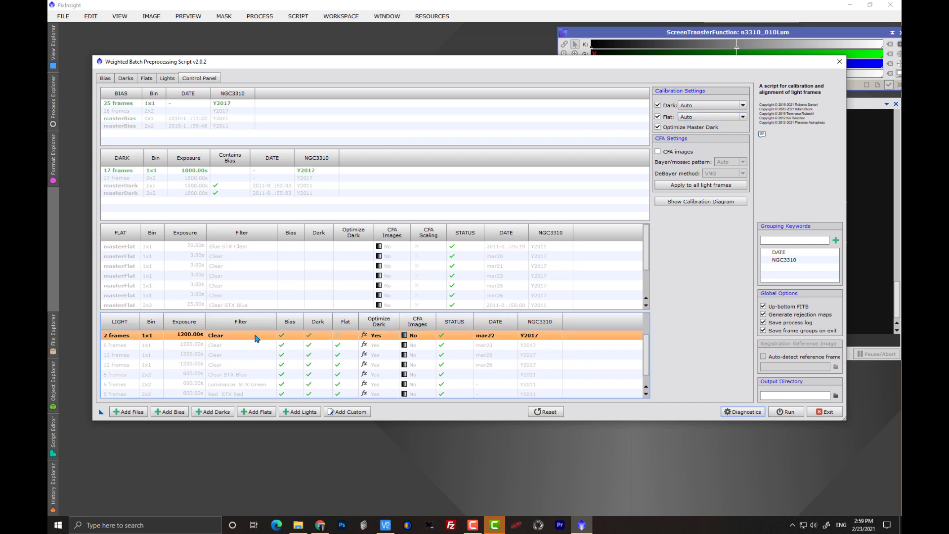
scroll(255, 336, "up", 1)
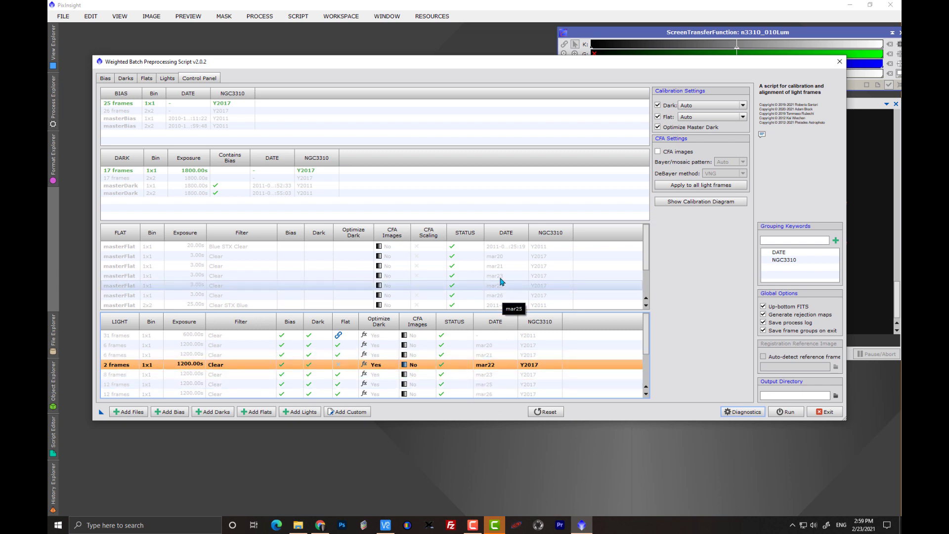
left_click(743, 118)
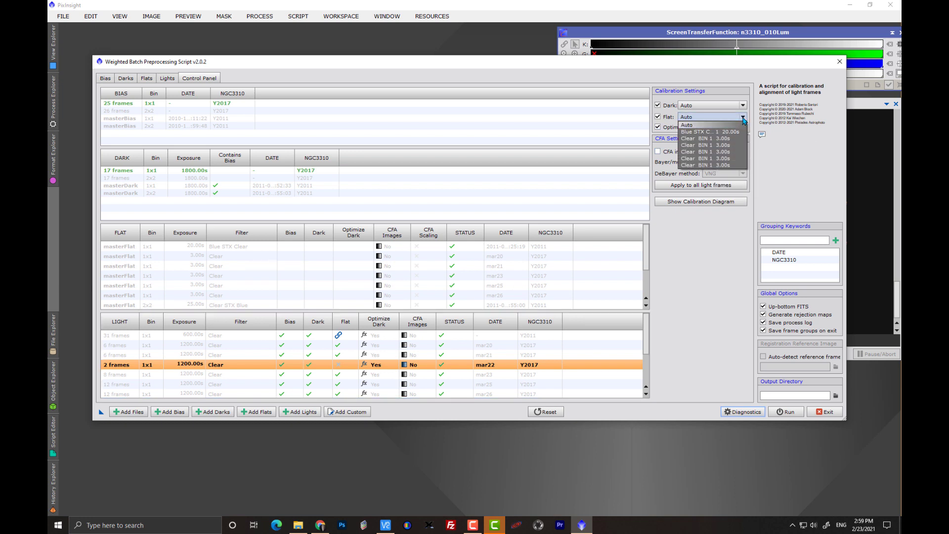
left_click(733, 159)
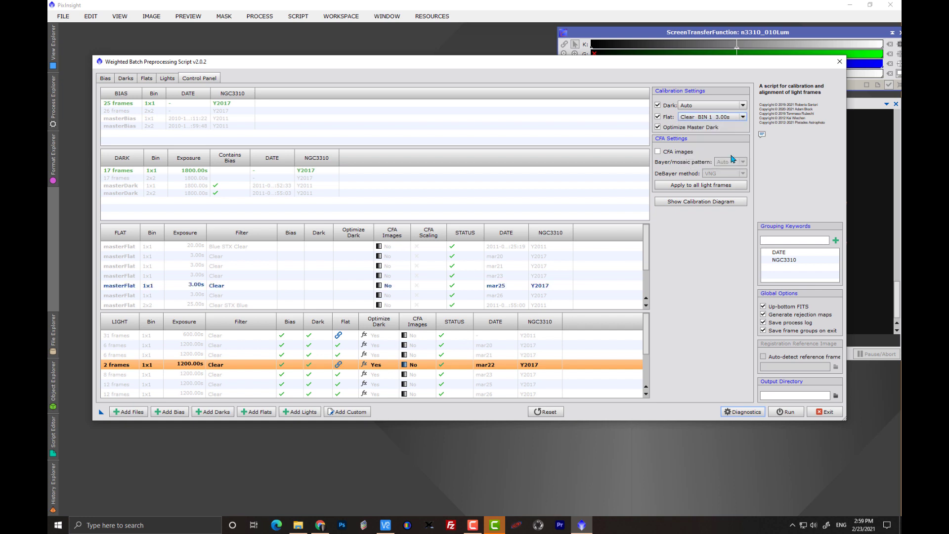
left_click(741, 117)
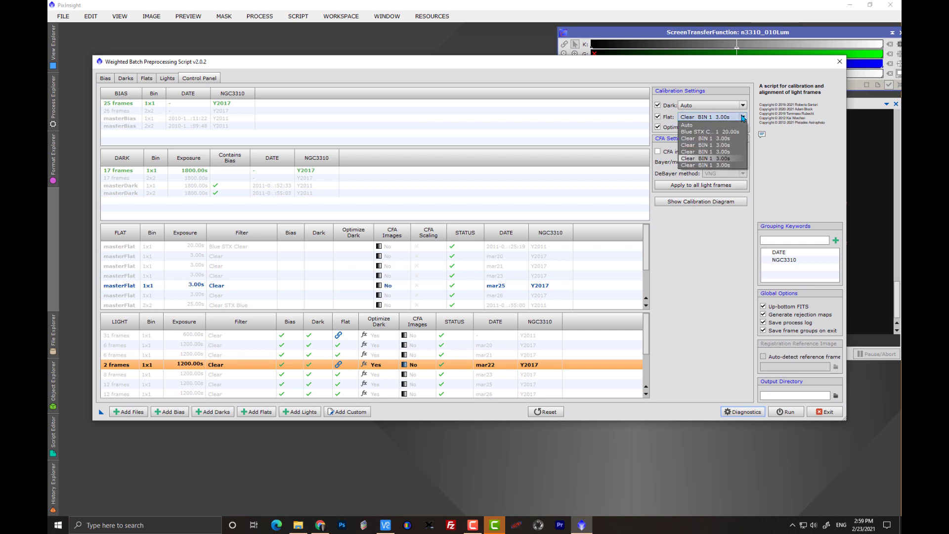
left_click(732, 146)
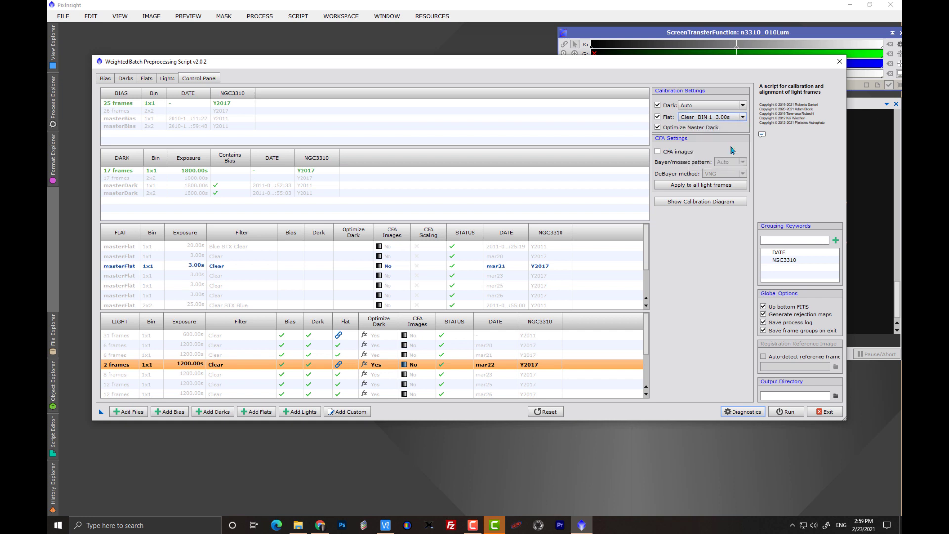
left_click(741, 117)
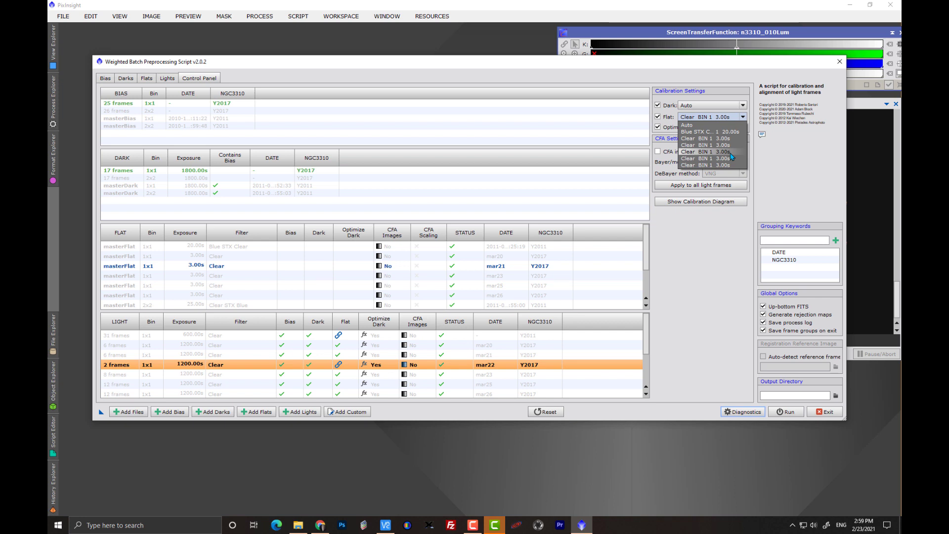
left_click(732, 152)
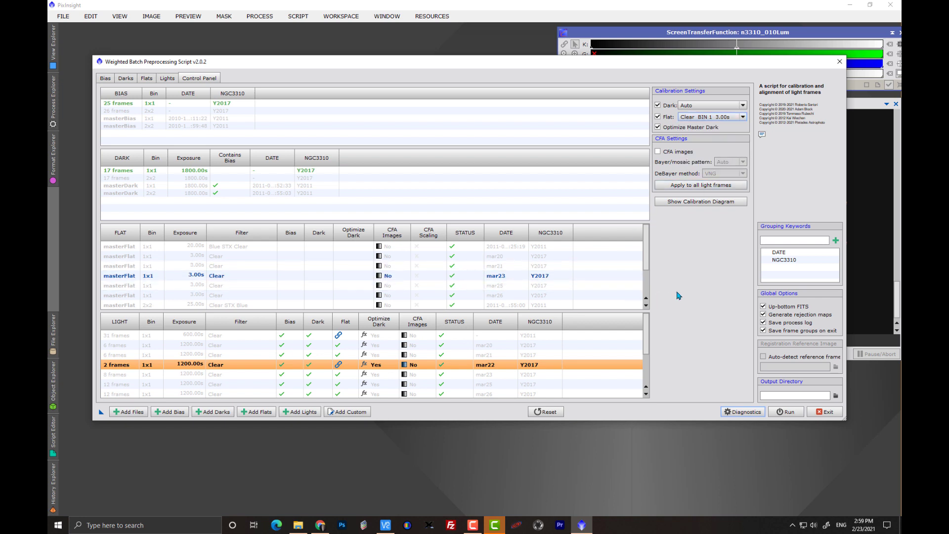
- Check the bias, dark and flat assignments of all light groups and look through the master flats list
scroll(359, 357, "down", 1)
scroll(359, 356, "down", 1)
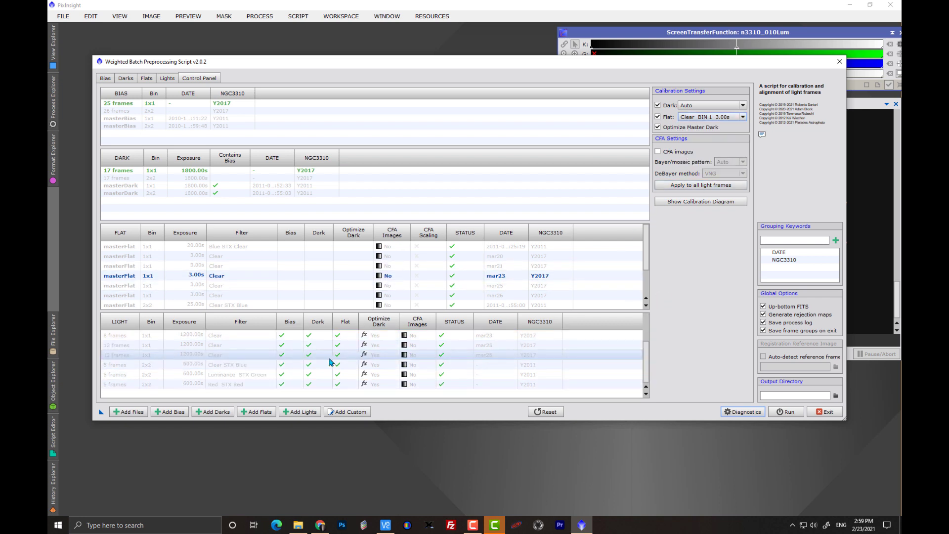
scroll(366, 385, "up", 3)
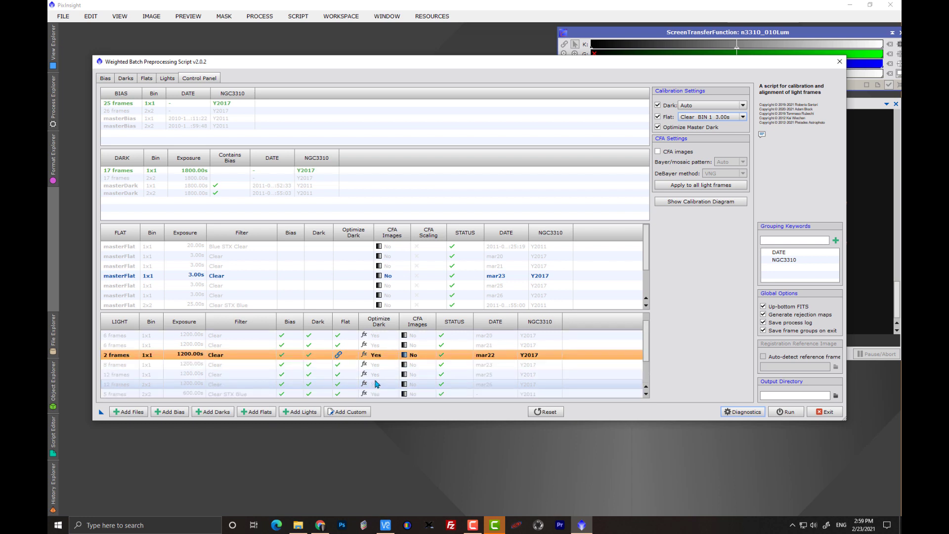
scroll(346, 387, "up", 1)
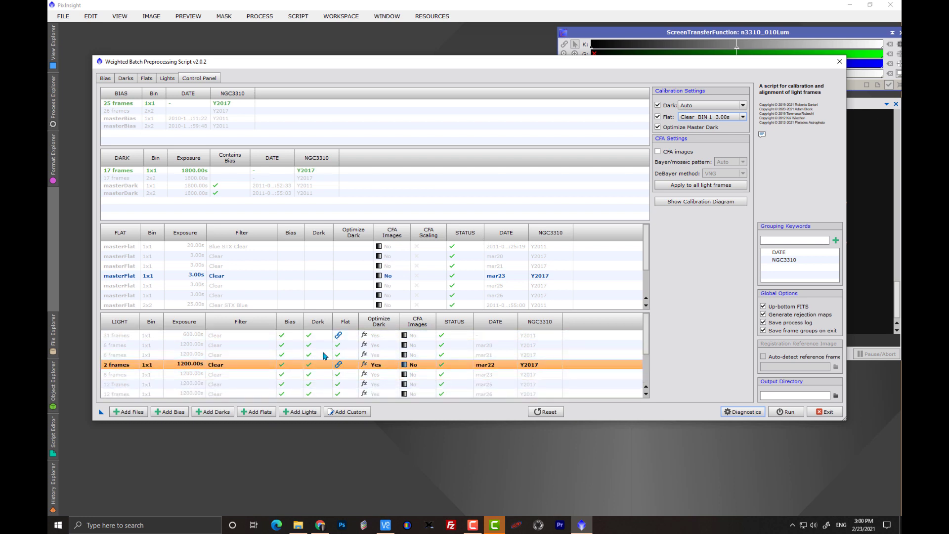
scroll(320, 368, "down", 2)
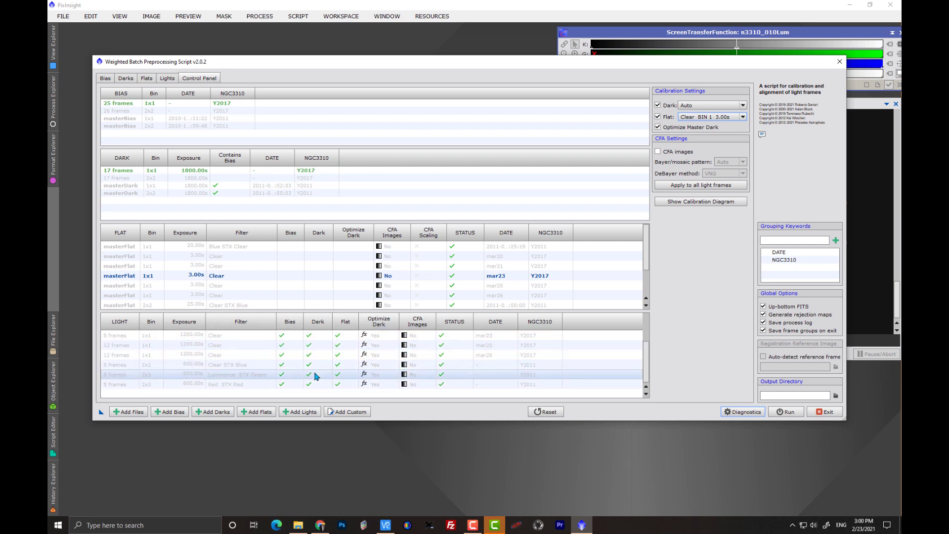
scroll(315, 375, "up", 2)
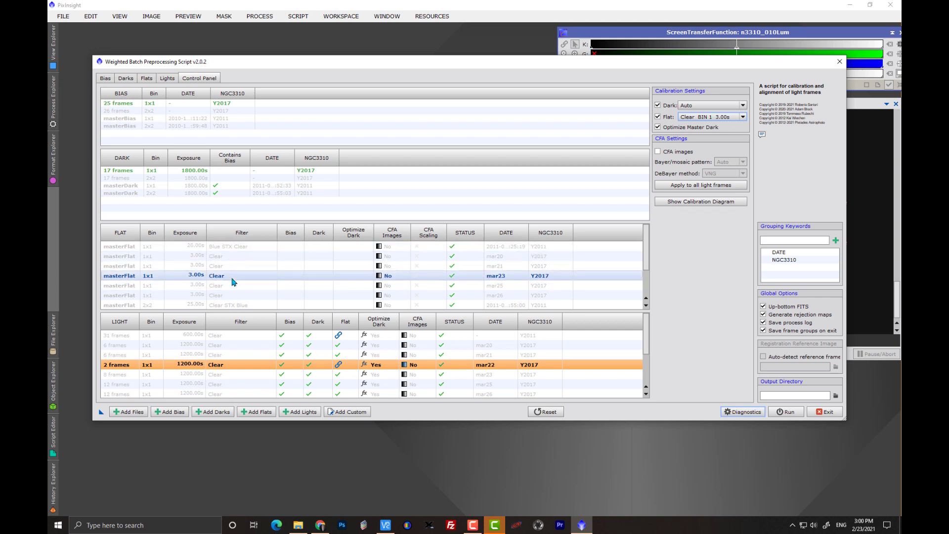
scroll(233, 280, "down", 1)
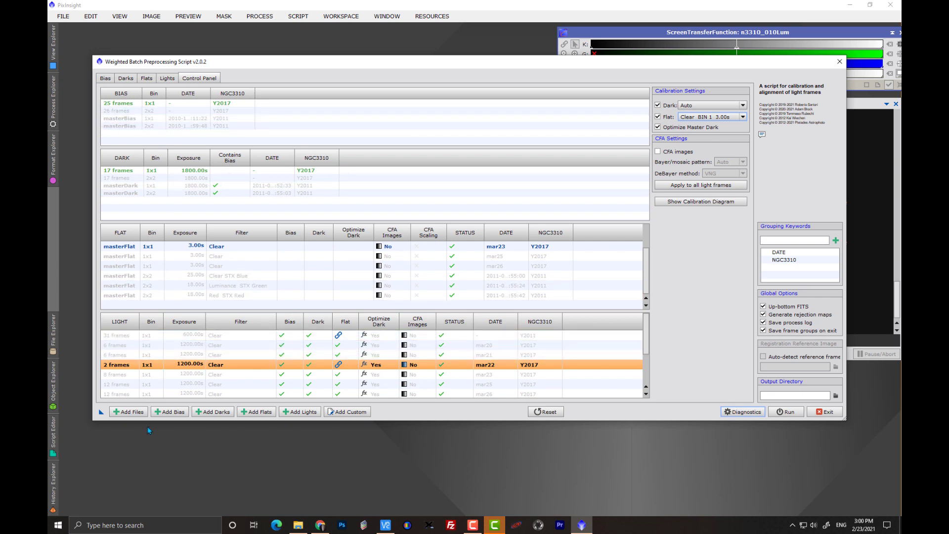
- Browse to the NGC3310_Y2017 folder in ++2017++ to view its file naming, and leave without adding any files
left_click(129, 412)
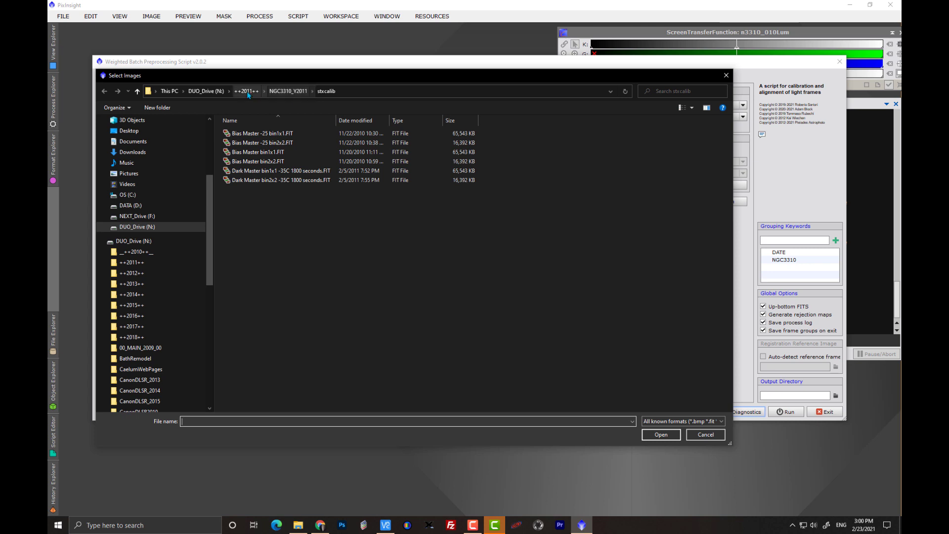
left_click(206, 91)
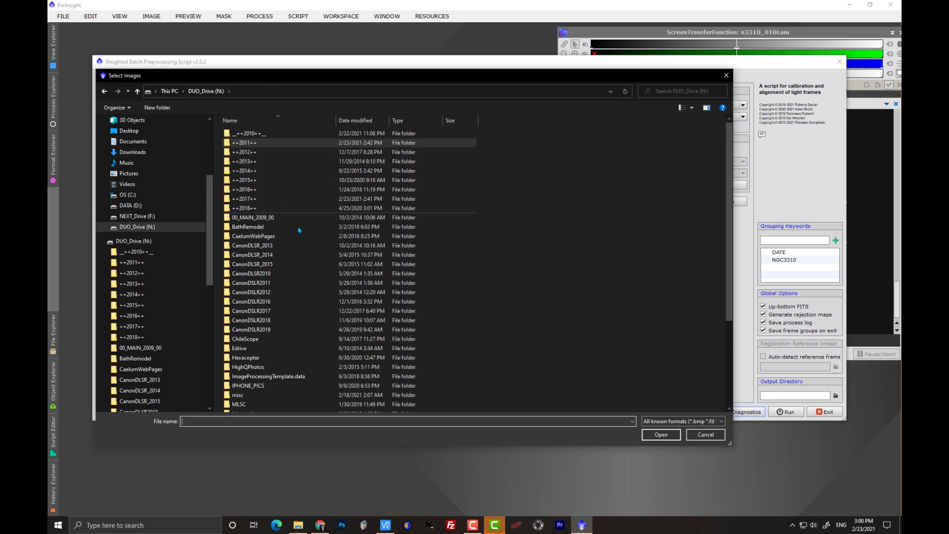
double_click(237, 199)
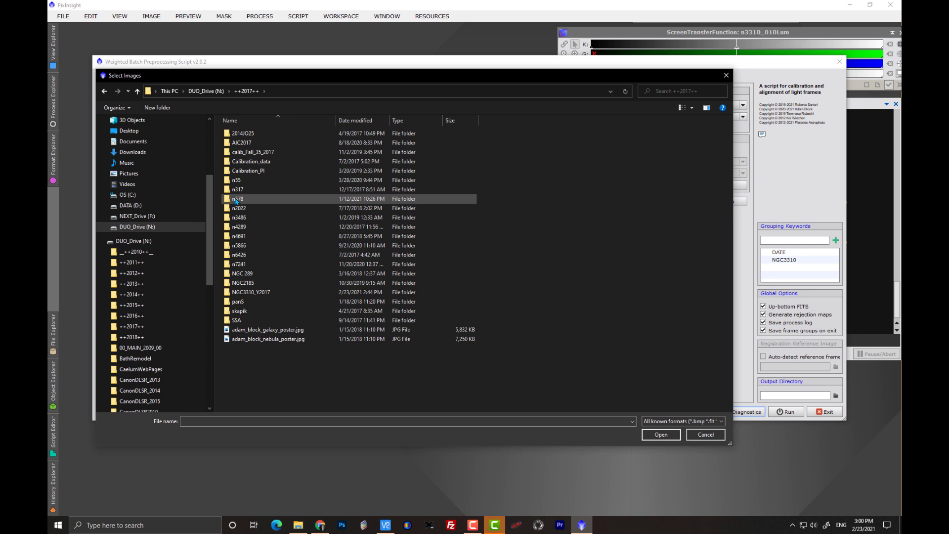
double_click(250, 292)
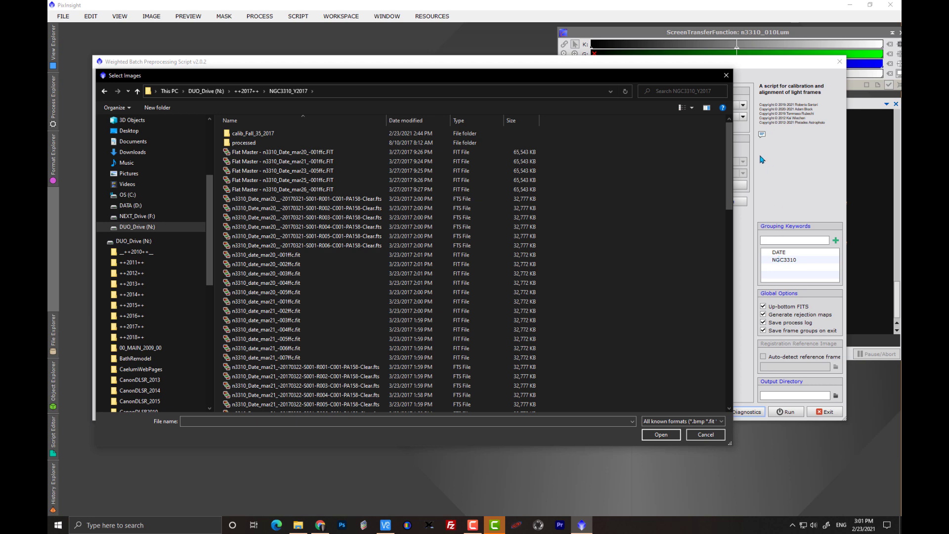
left_click(725, 76)
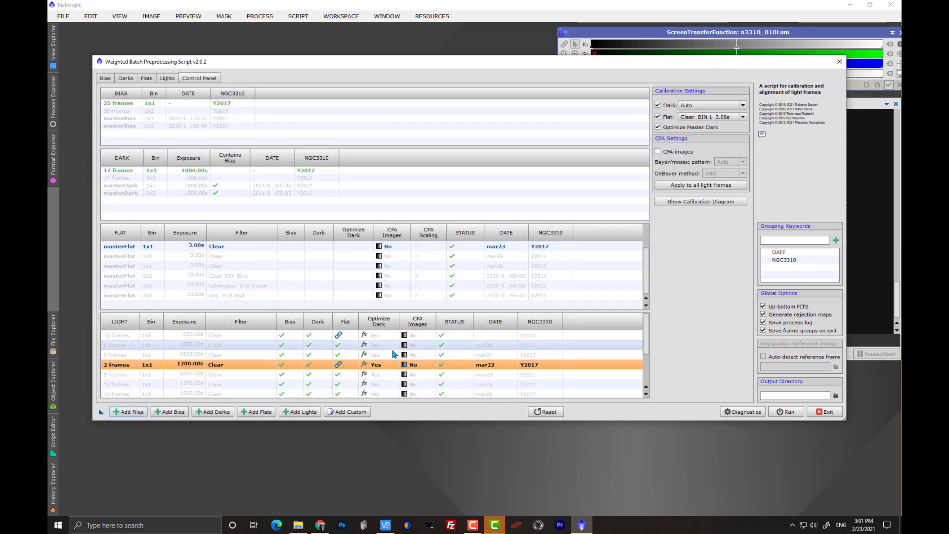
- Run the diagnostics, enlarge the message window, and examine the flat frame messages about filter names from the start of the list
left_click(726, 413)
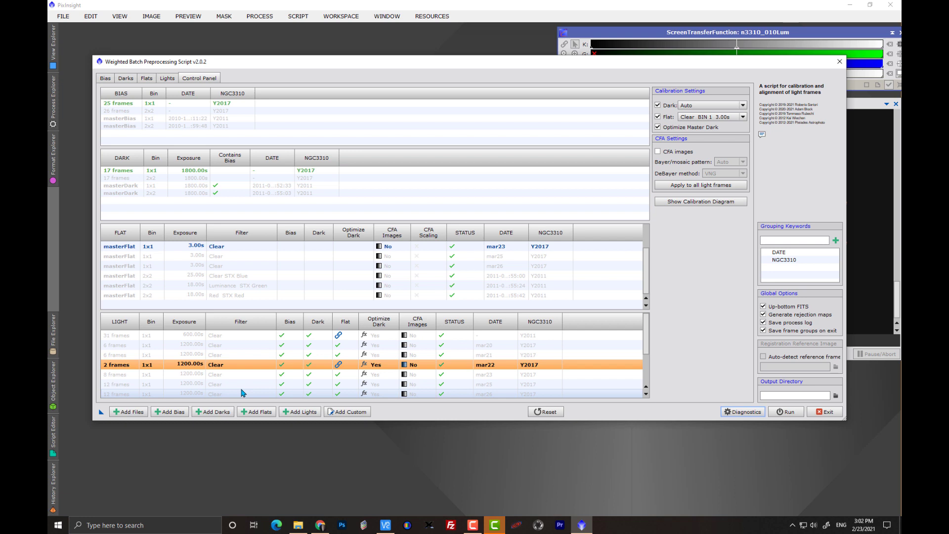
left_click(742, 412)
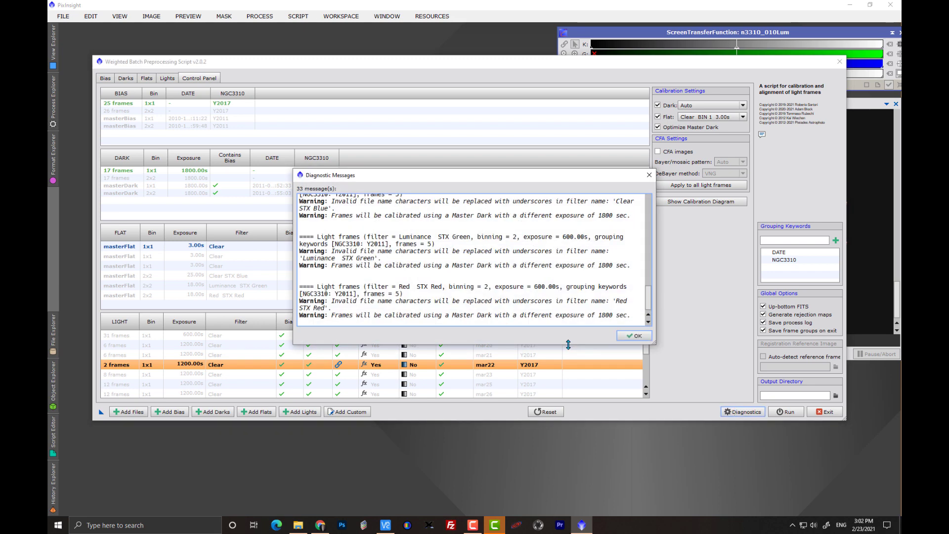
left_click_drag(496, 177, 444, 137)
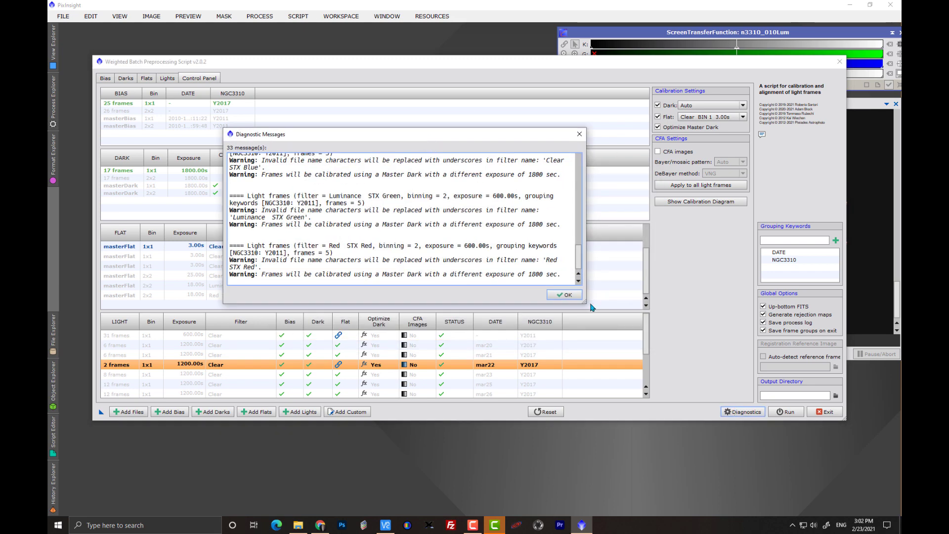
left_click_drag(584, 299, 650, 403)
scroll(564, 298, "up", 10)
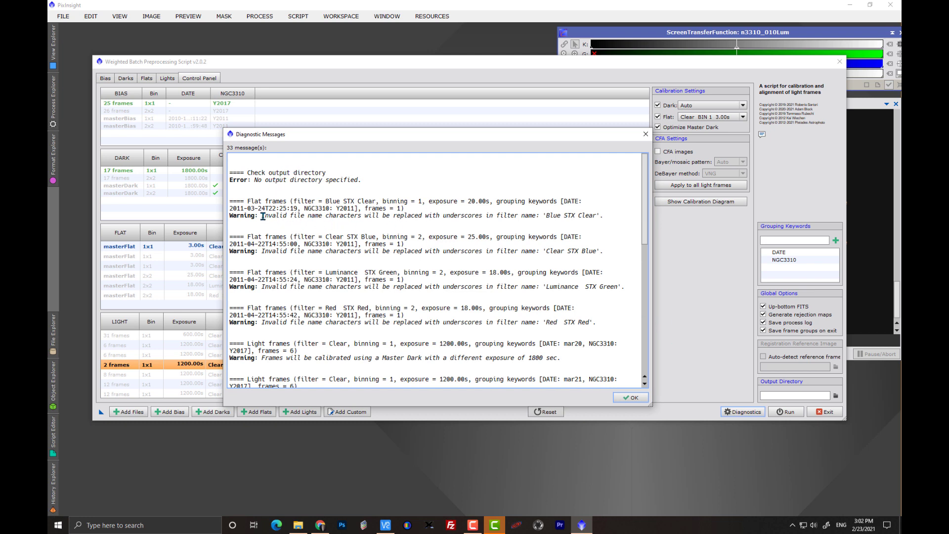
left_click_drag(261, 215, 574, 217)
left_click(557, 229)
scroll(446, 285, "down", 1)
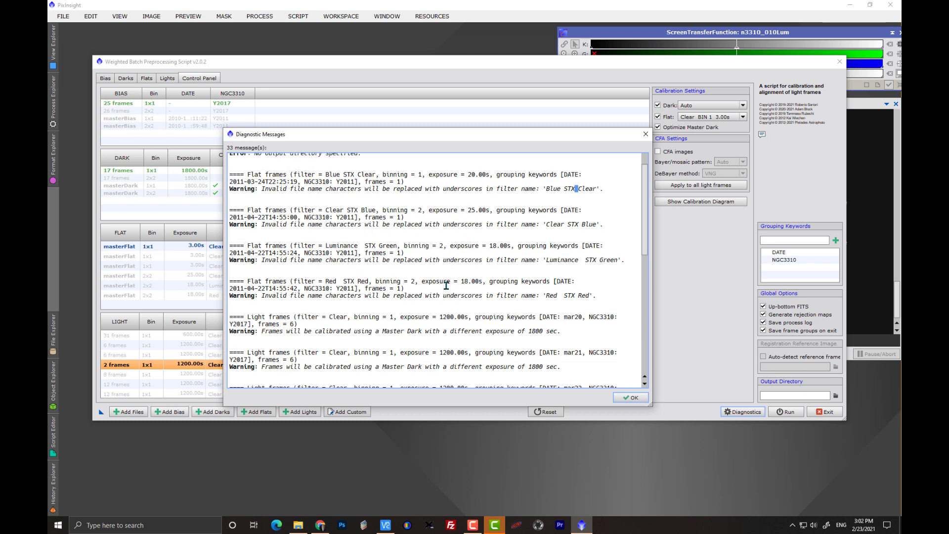
scroll(336, 274, "down", 1)
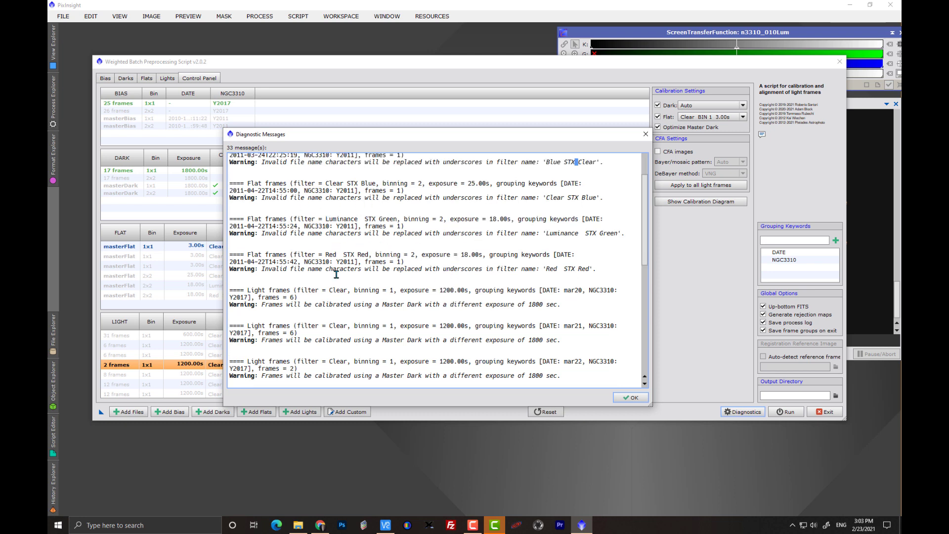
scroll(336, 275, "down", 2)
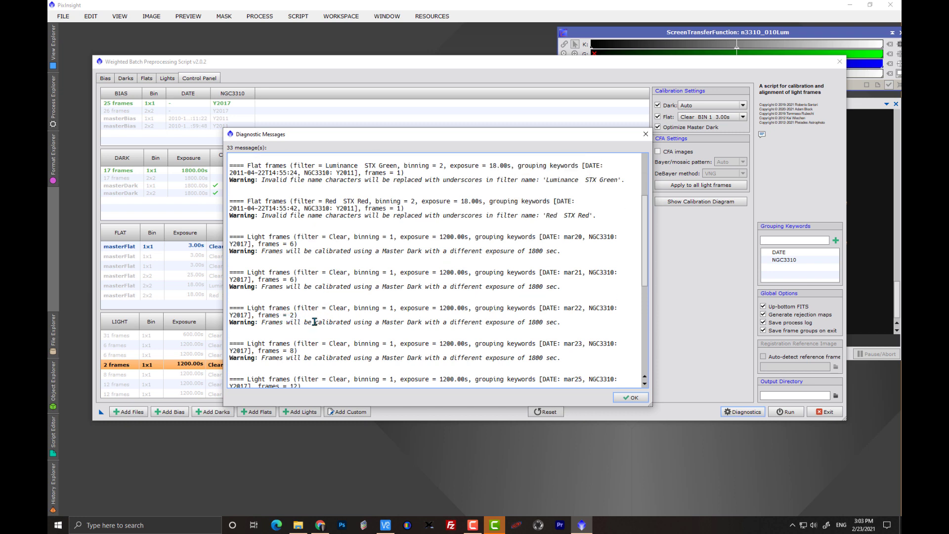
- Examine the light frame diagnostics about master dark exposure for each group through the end of the list
left_click_drag(262, 322, 521, 324)
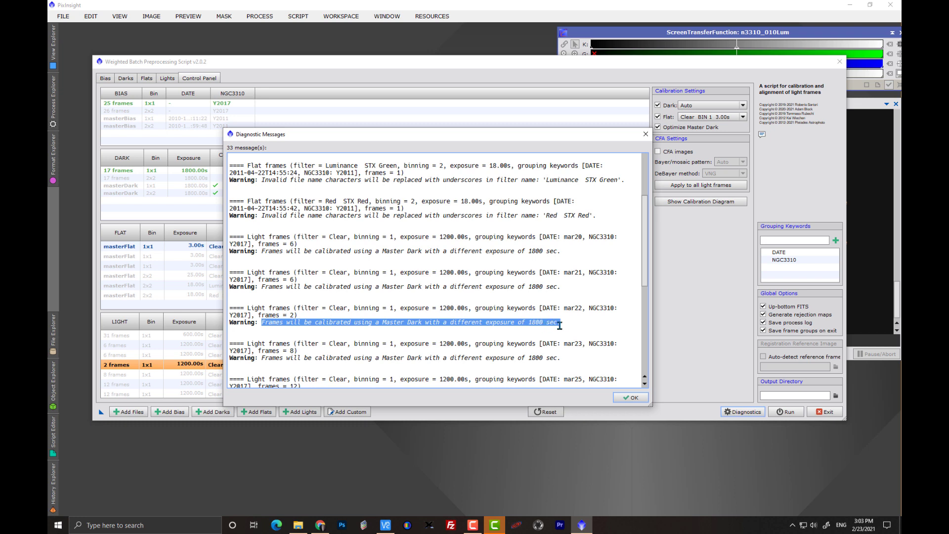
scroll(572, 325, "down", 3)
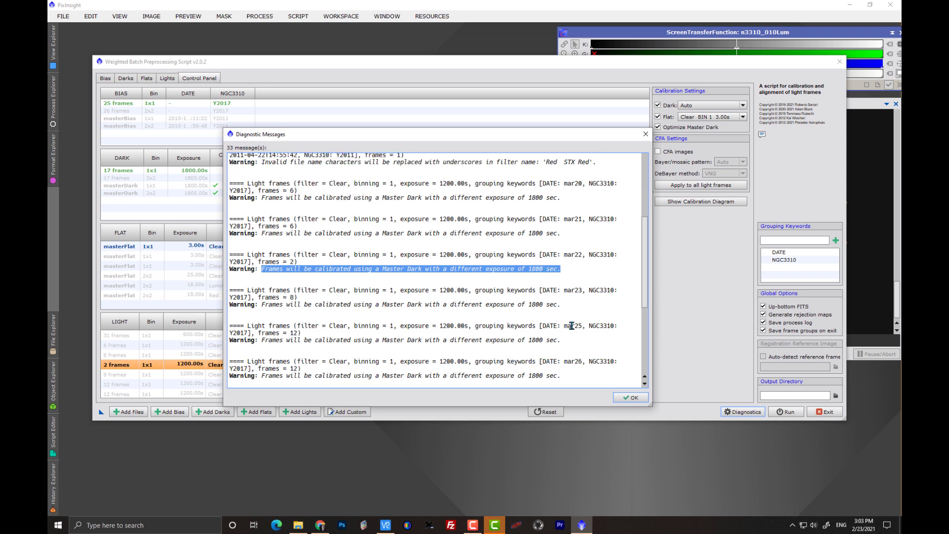
left_click_drag(267, 275, 536, 278)
left_click(407, 311)
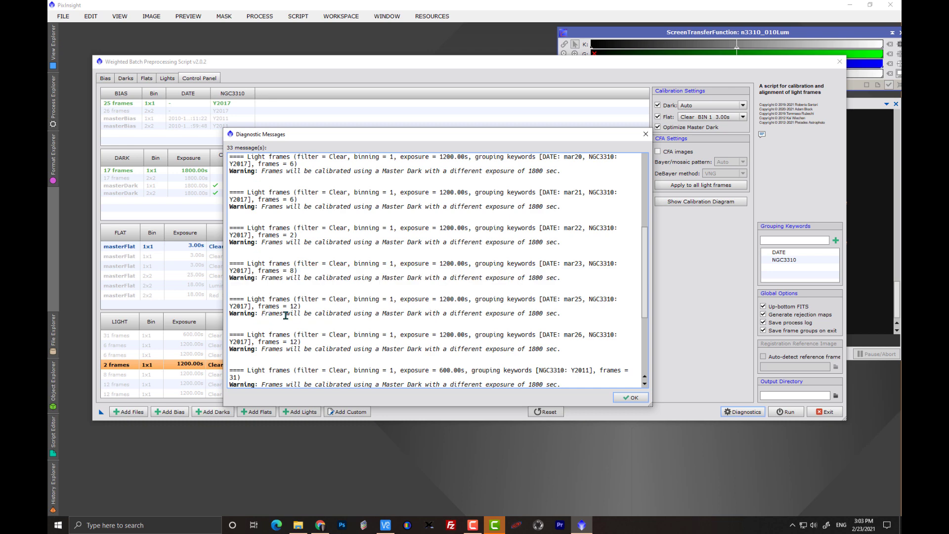
left_click_drag(265, 313, 593, 316)
scroll(324, 324, "down", 4)
scroll(326, 325, "down", 1)
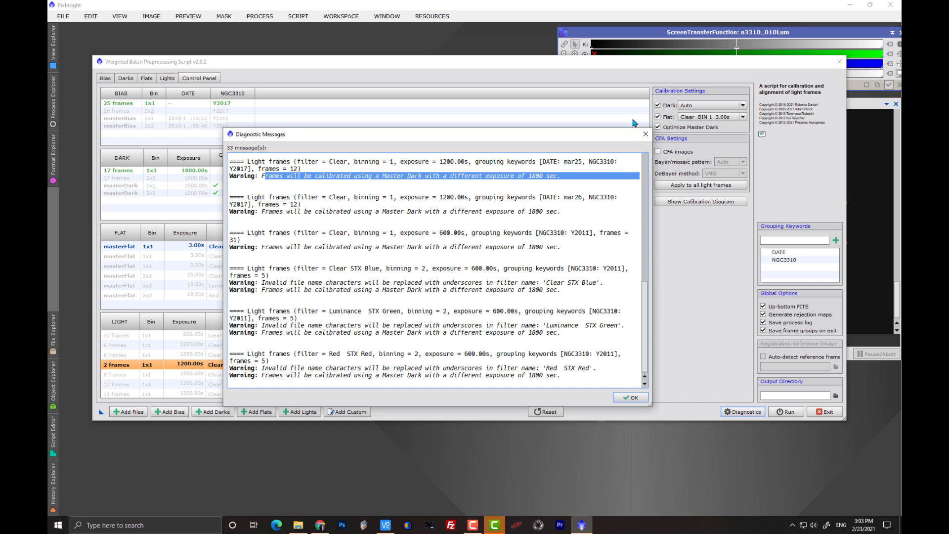
- Close the diagnostic messages and exit the Weighted Batch Preprocessing script
left_click(644, 135)
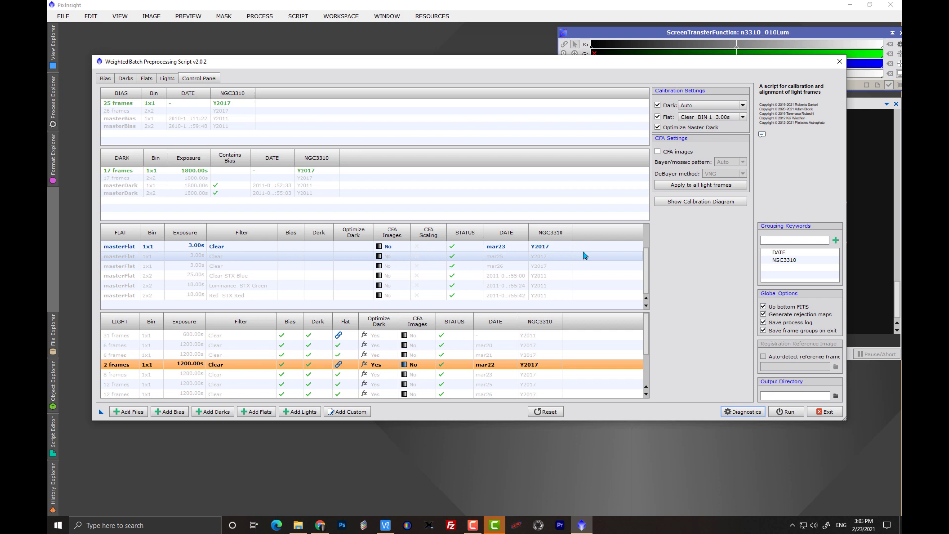
left_click(839, 61)
left_click(453, 274)
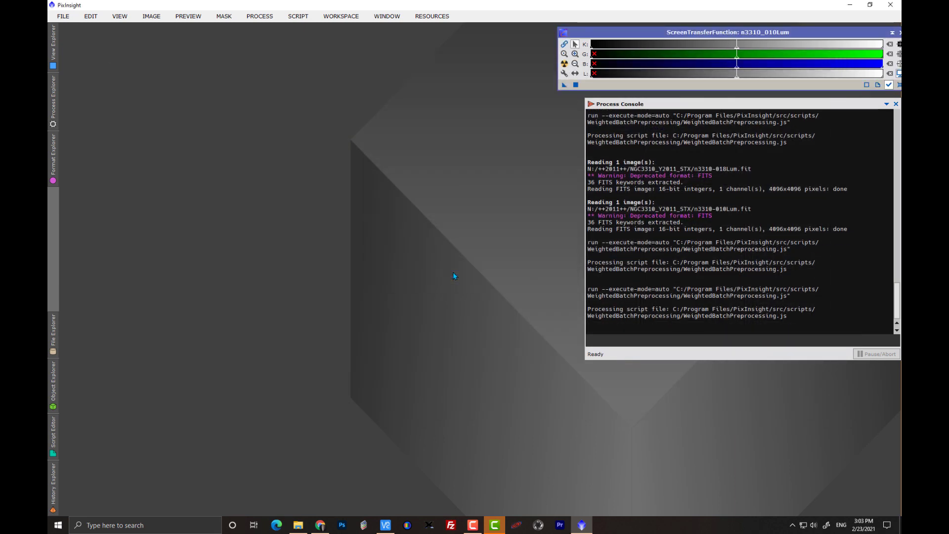
- Browse the ++2011++ folder for opening images and inspect the keyword and year in the NGC3310_Y2011 folder name without renaming it
key("ctrl+o")
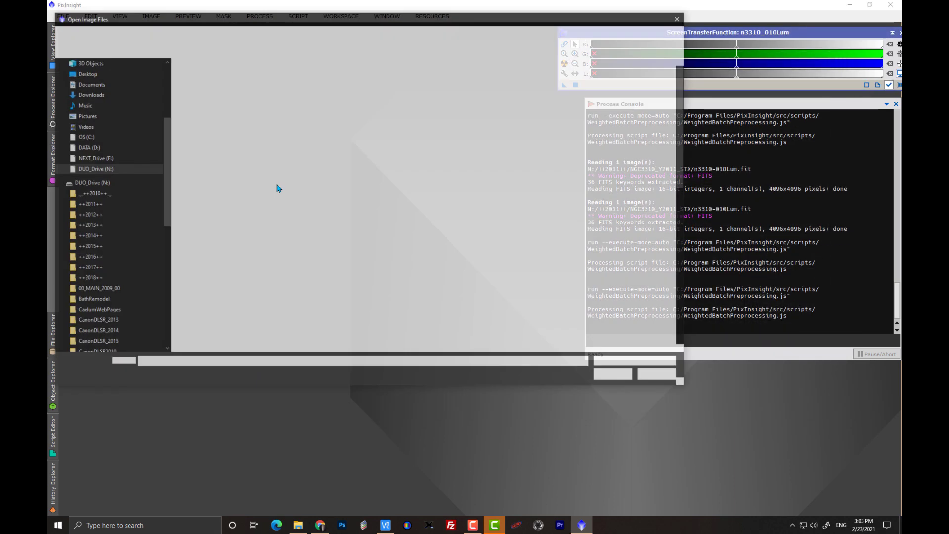
scroll(218, 313, "down", 6)
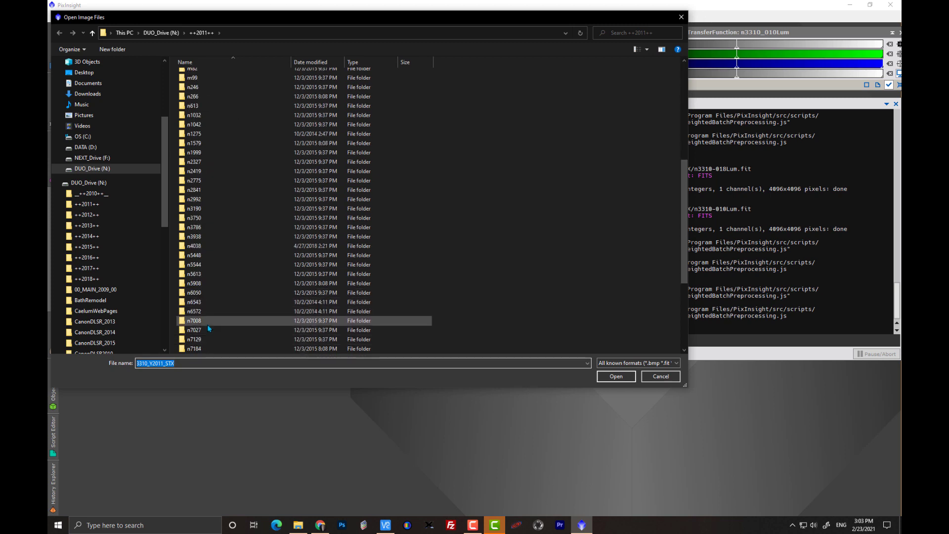
scroll(206, 325, "down", 5)
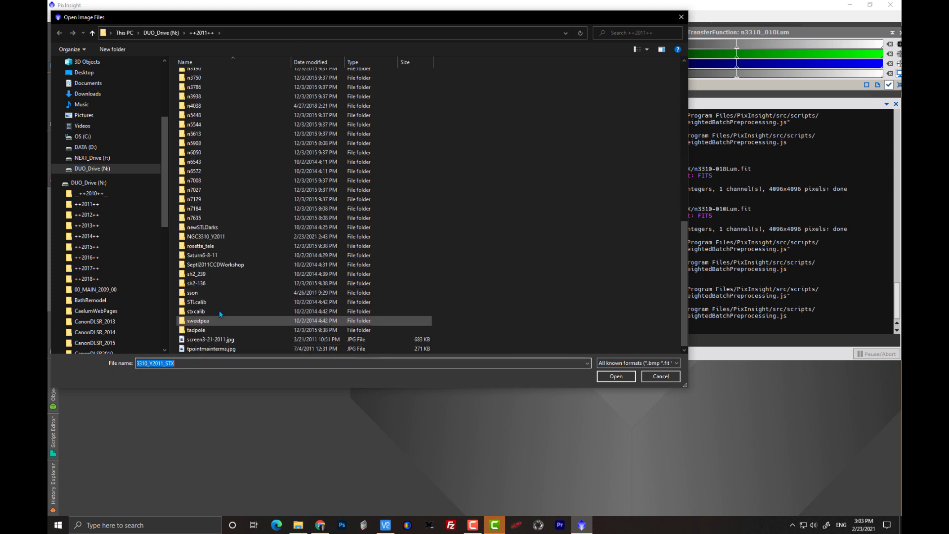
left_click(214, 229)
left_click(215, 236)
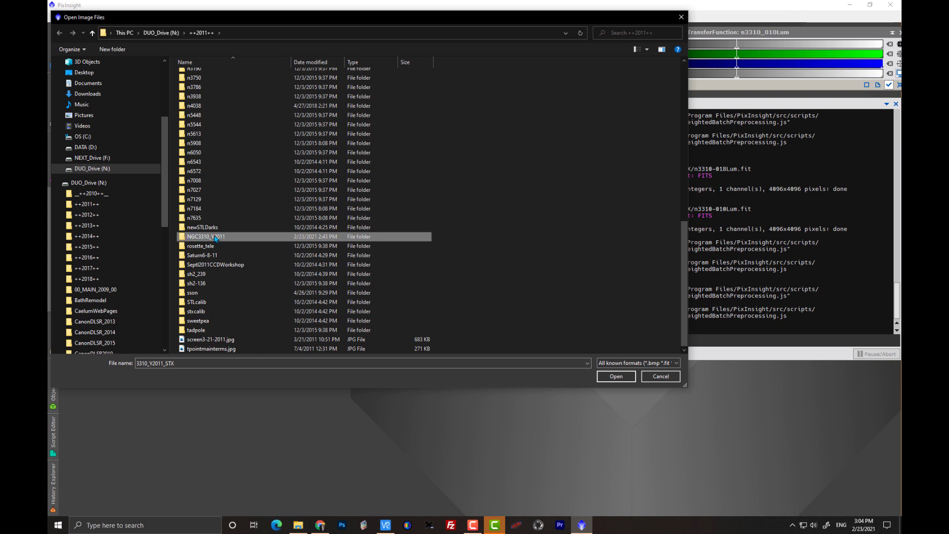
left_click(215, 237)
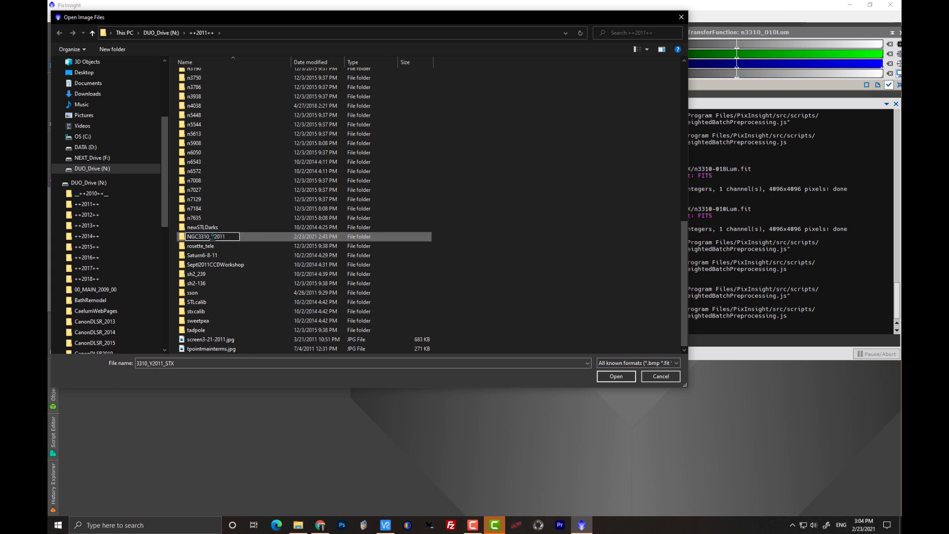
left_click_drag(213, 237, 229, 236)
left_click(213, 237)
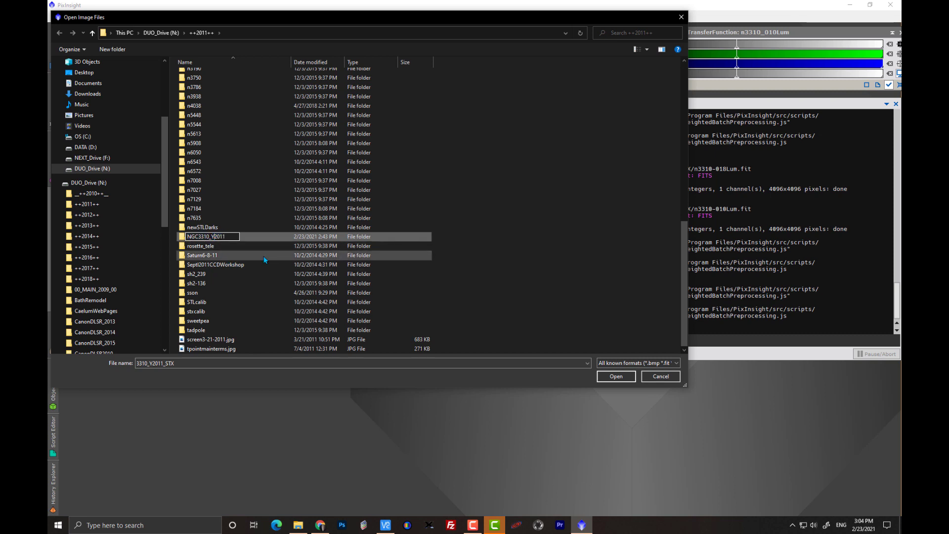
left_click(488, 236)
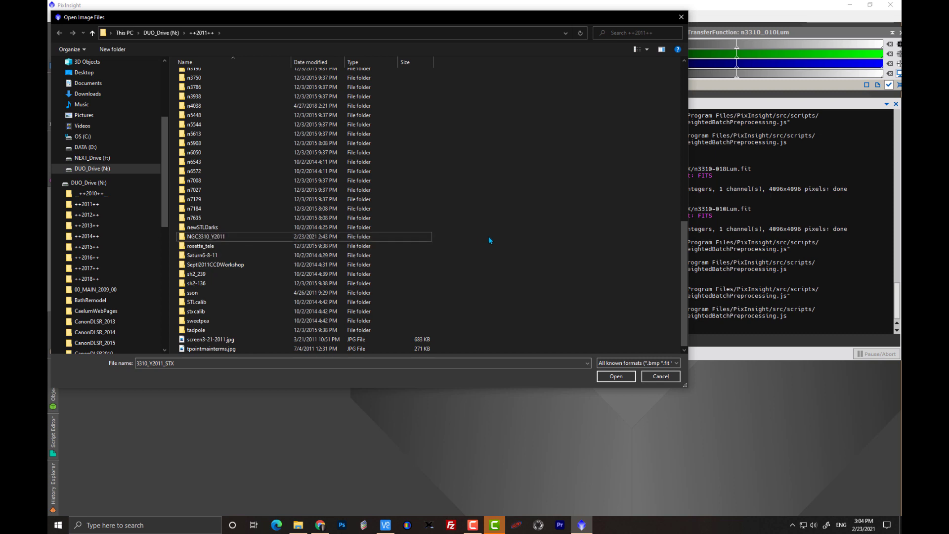